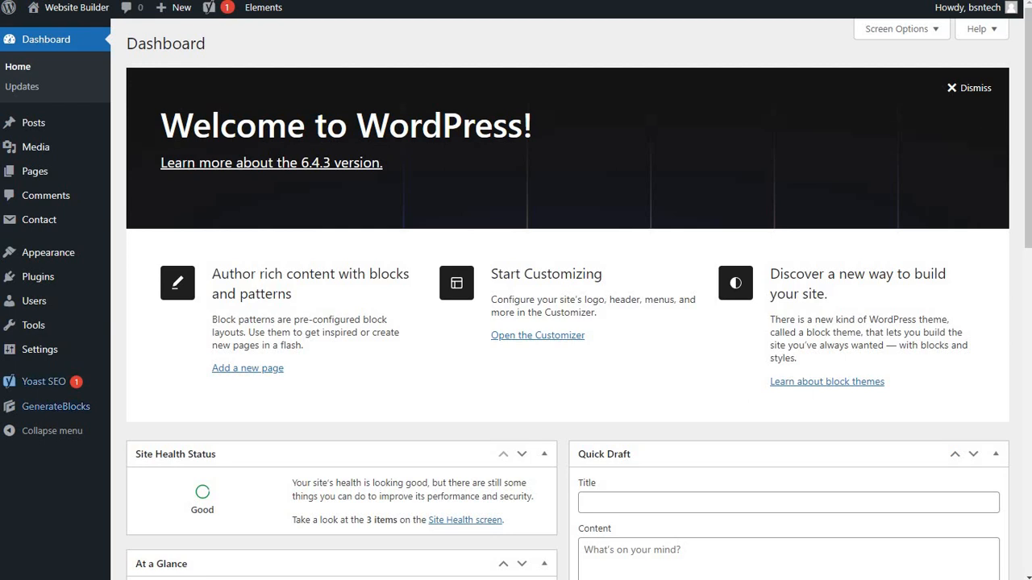
Step: Open the Home page from the site's page list for editing and dismiss the autosave notice
{"action": "left_click", "coordinate": [35, 171]}
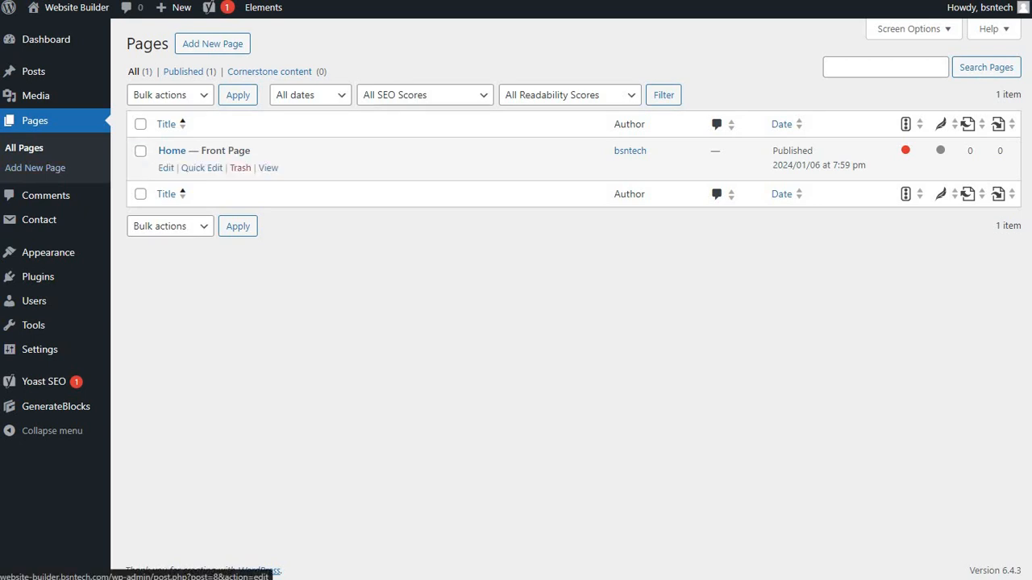
{"action": "left_click", "coordinate": [171, 152]}
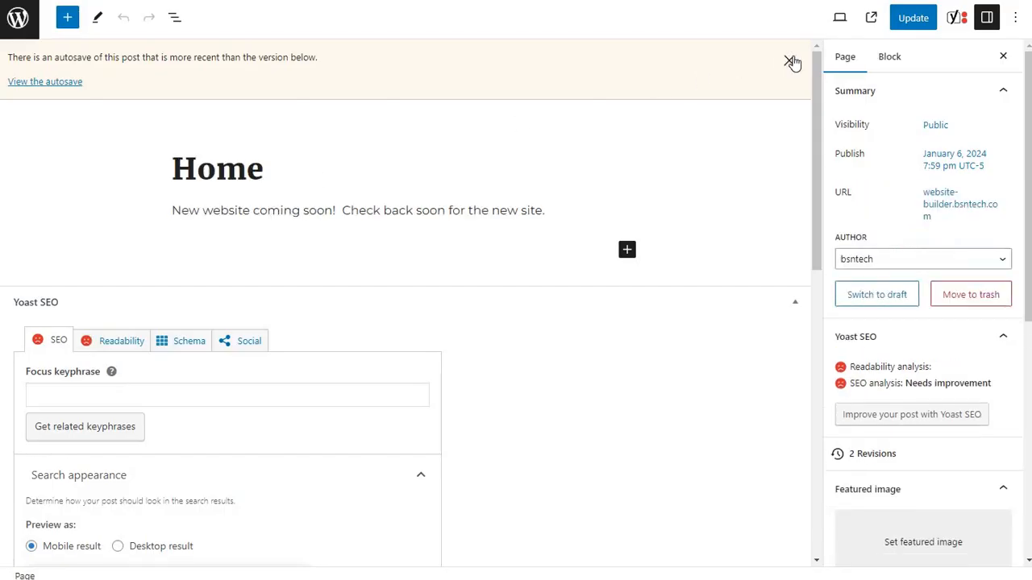
{"action": "left_click", "coordinate": [789, 60]}
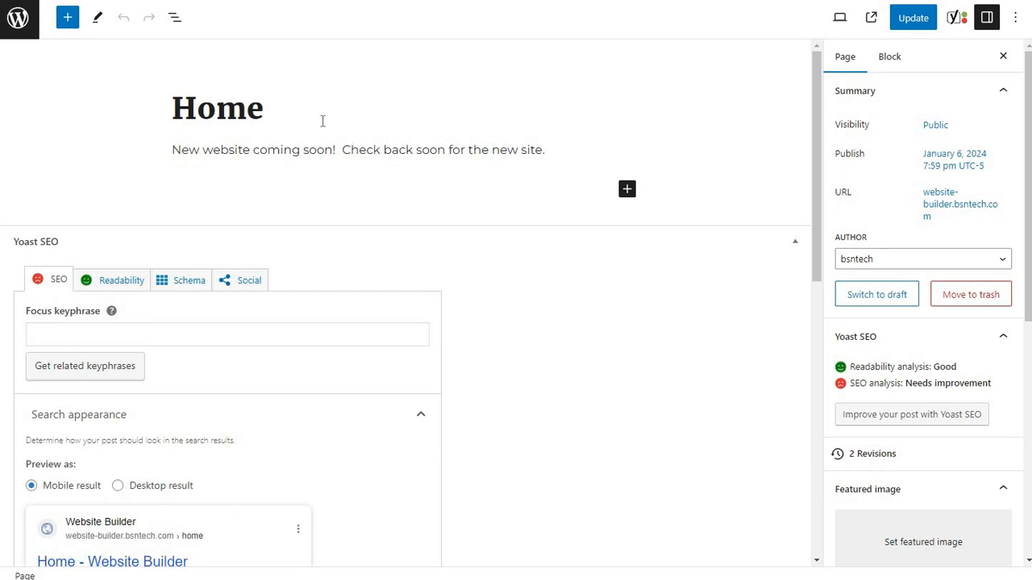
{"action": "left_click", "coordinate": [237, 115]}
{"action": "left_click_drag", "start_coordinate": [173, 111], "coordinate": [259, 111]}
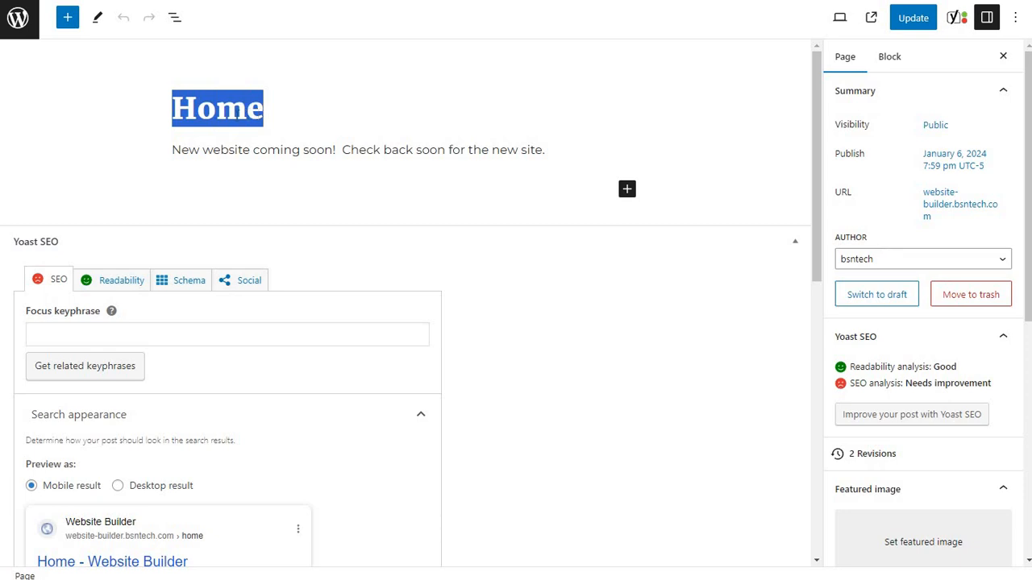
{"action": "left_click", "coordinate": [249, 149]}
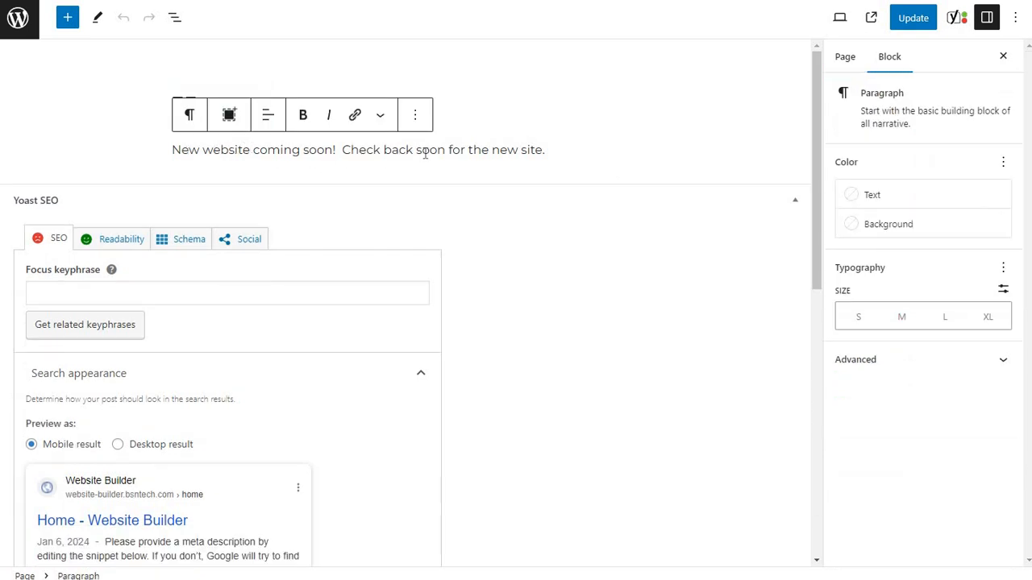
{"action": "left_click", "coordinate": [279, 152]}
{"action": "left_click_drag", "start_coordinate": [173, 150], "coordinate": [339, 150]}
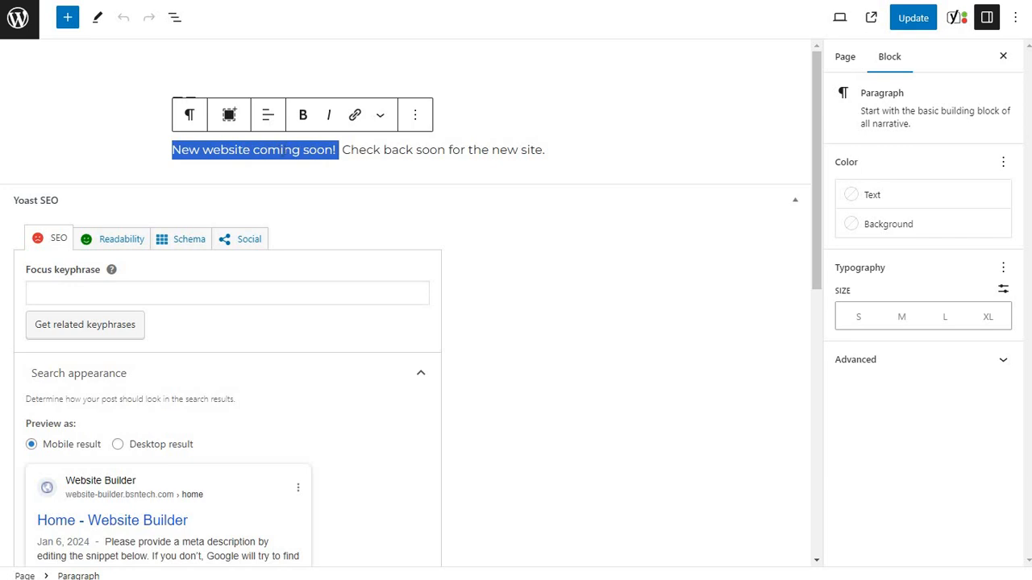
Step: Insert "Test text being entered." before "Check back soon" in the paragraph, and undo the insertion
{"action": "left_click", "coordinate": [339, 151]}
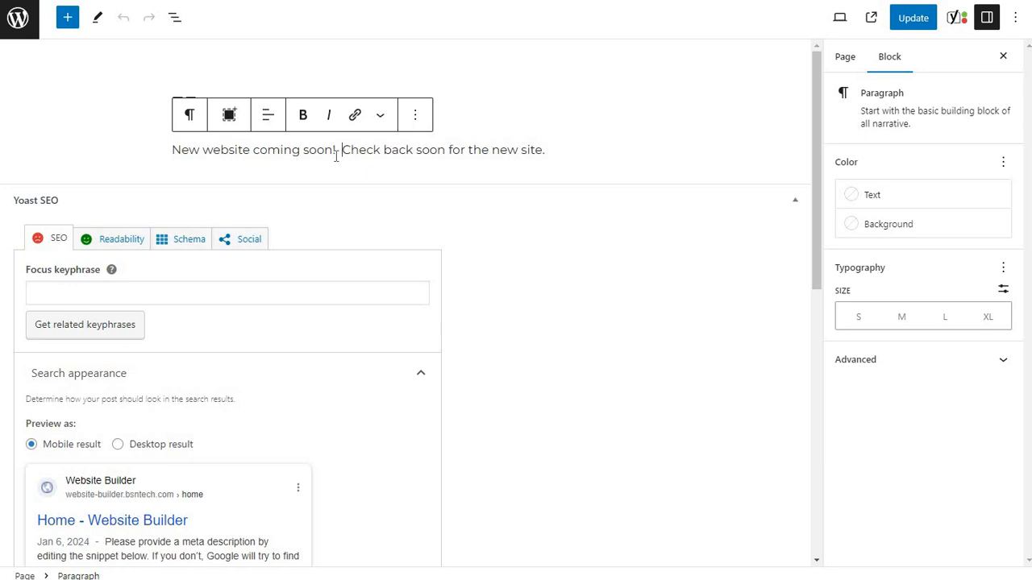
{"action": "type", "text": "Test"}
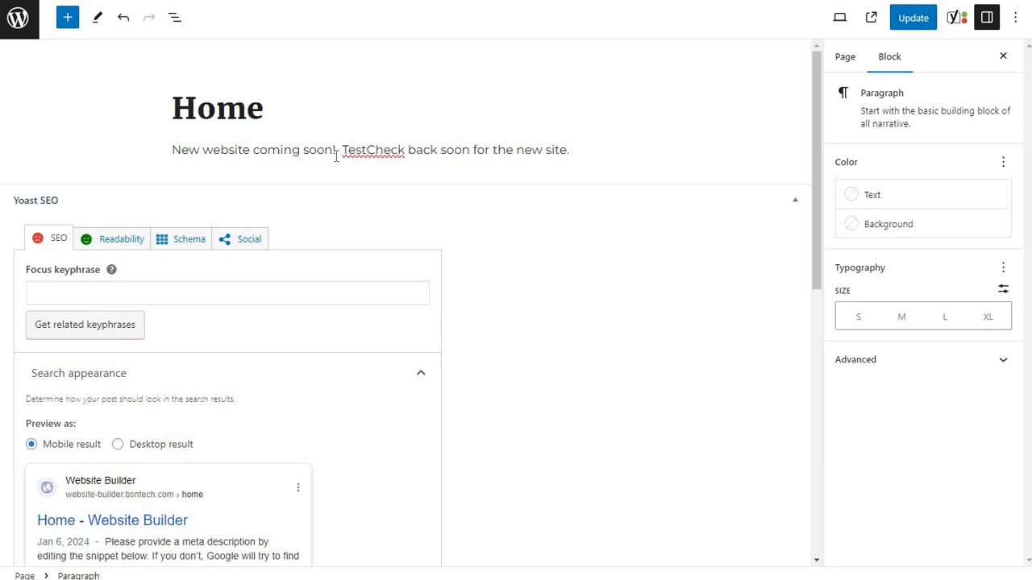
{"action": "type", "text": " text being e"}
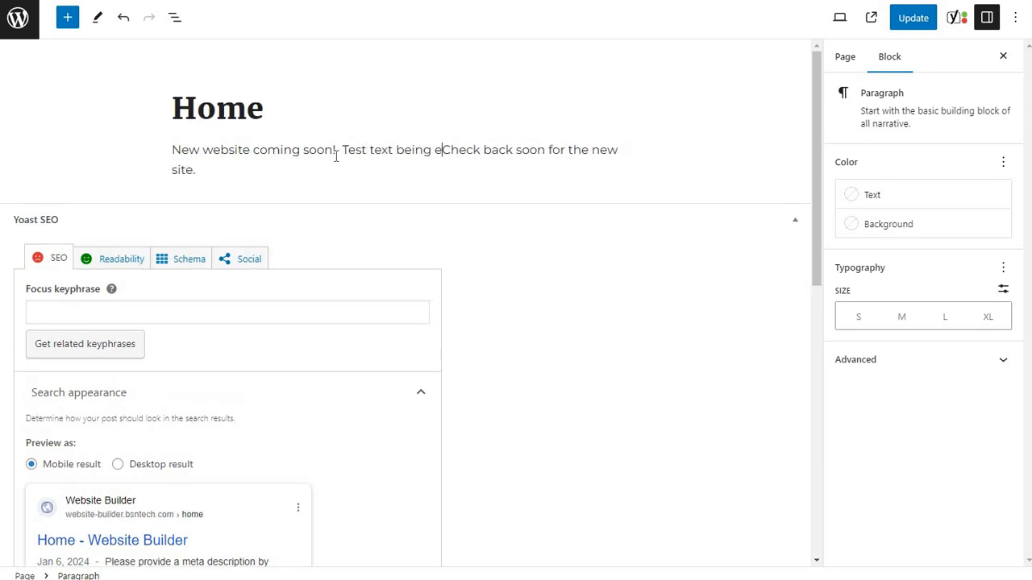
{"action": "type", "text": "ntered."}
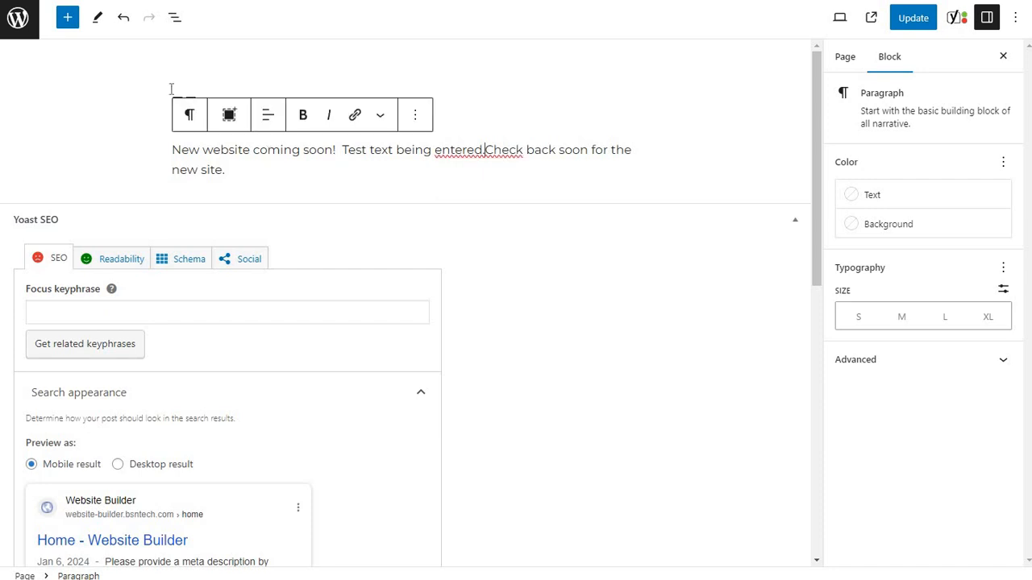
{"action": "left_click", "coordinate": [123, 18]}
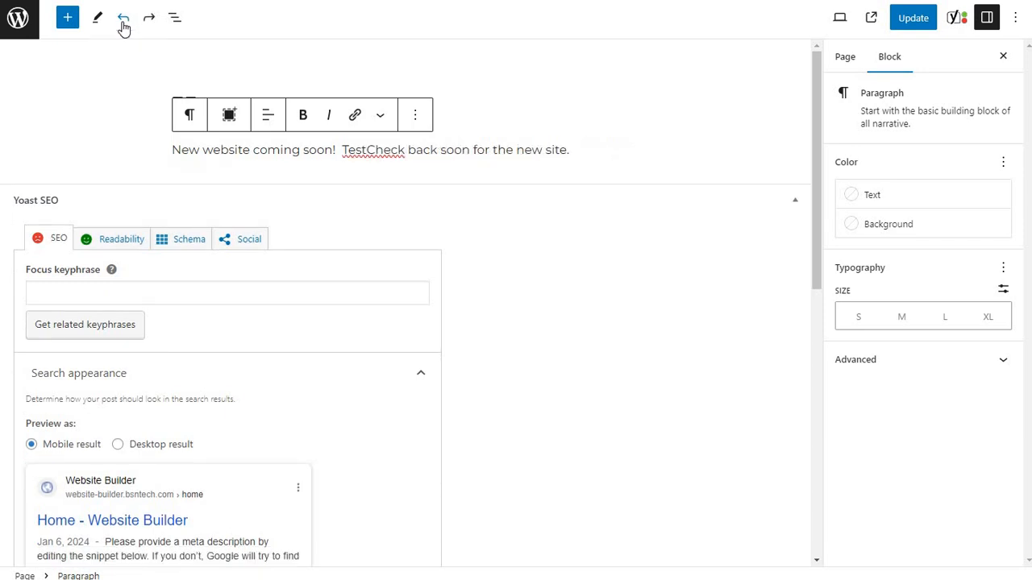
{"action": "left_click", "coordinate": [123, 24]}
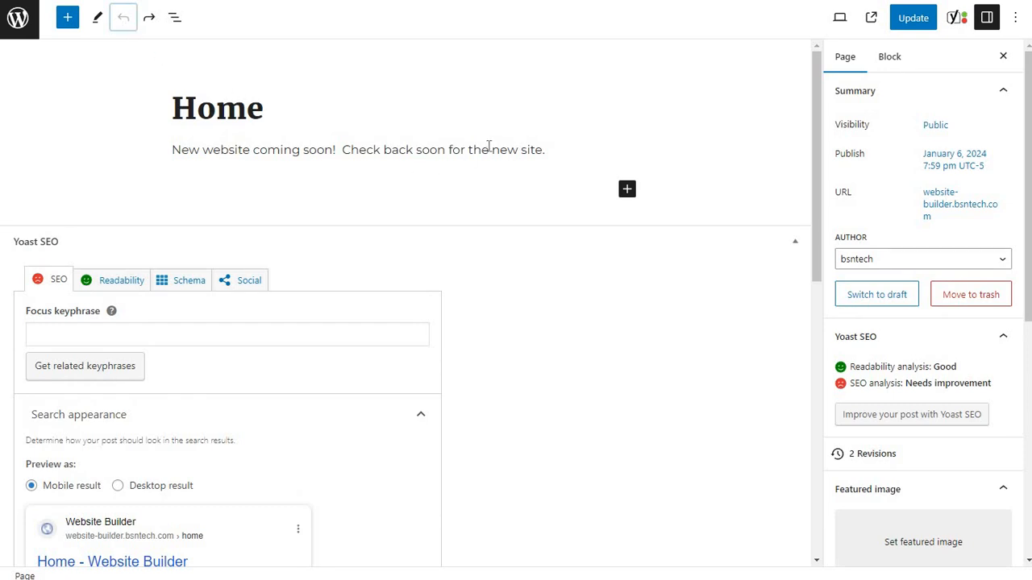
Step: Try center and right alignment on the paragraph and return it to left alignment
{"action": "left_click", "coordinate": [454, 148]}
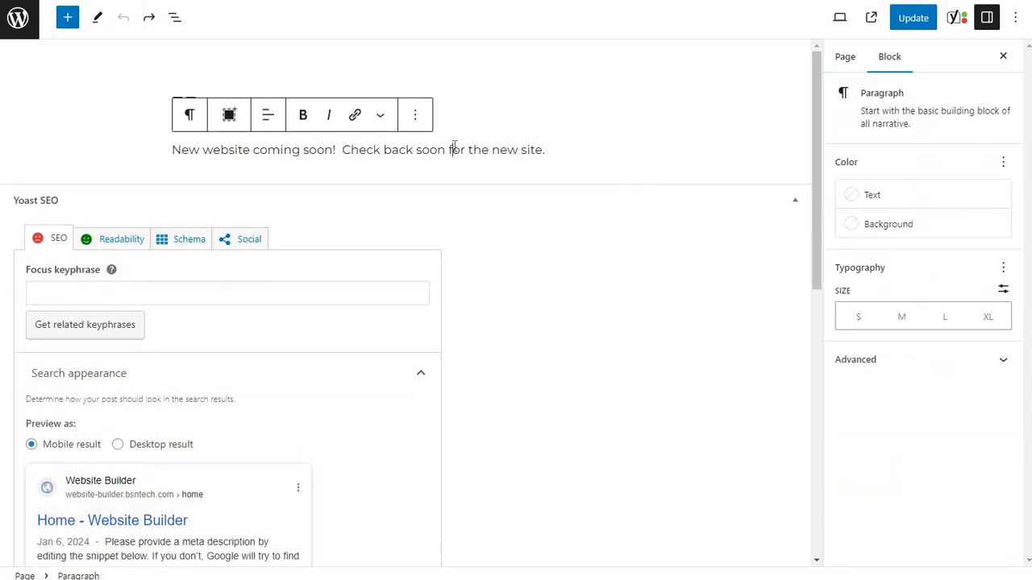
{"action": "left_click", "coordinate": [269, 119]}
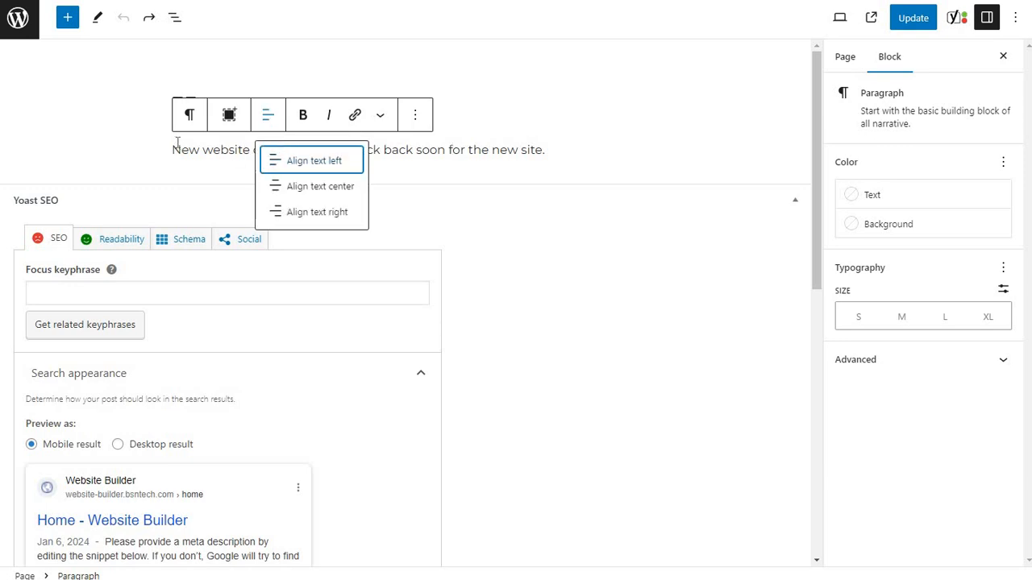
{"action": "left_click", "coordinate": [327, 189]}
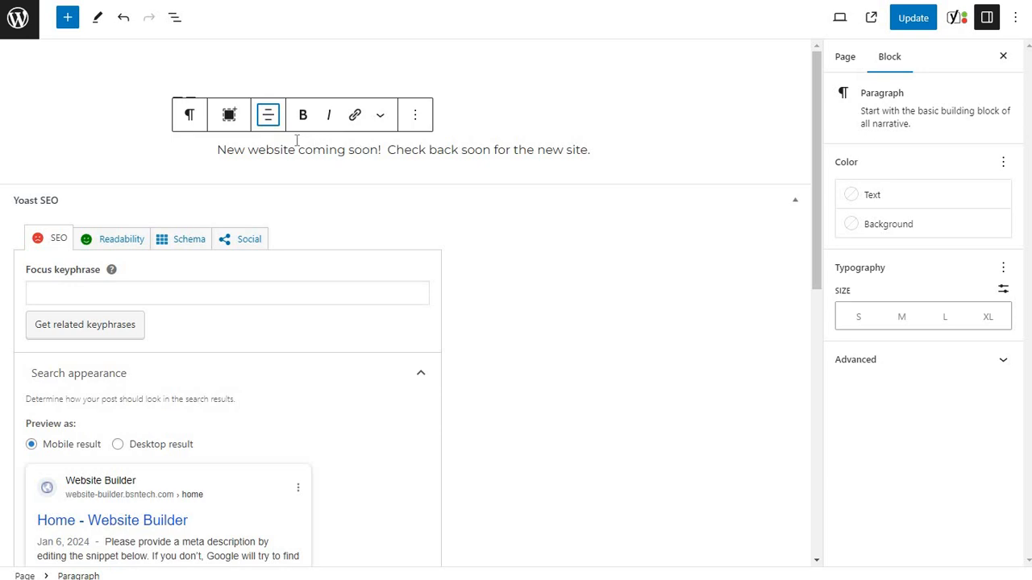
{"action": "left_click", "coordinate": [268, 115]}
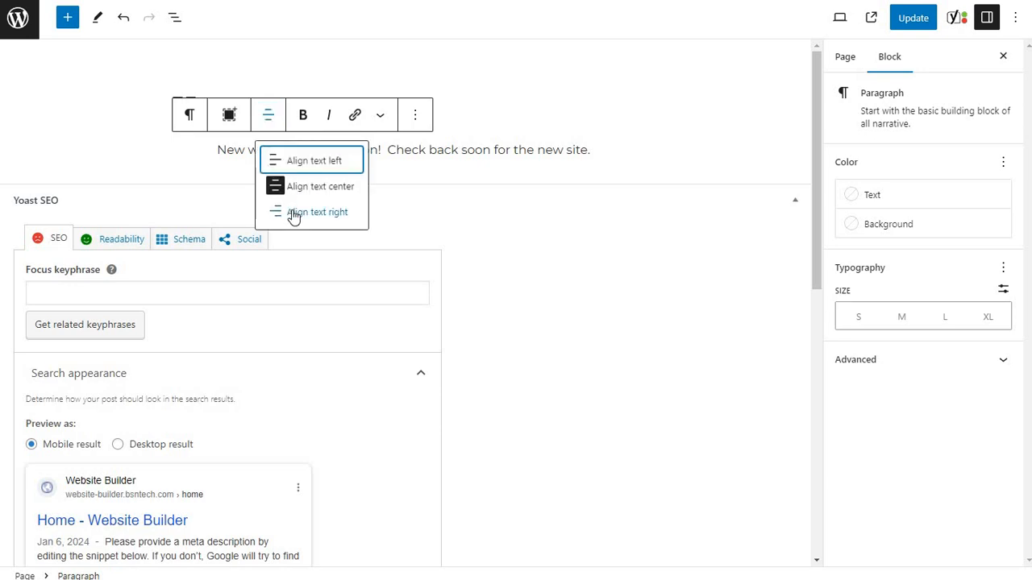
{"action": "left_click", "coordinate": [306, 208]}
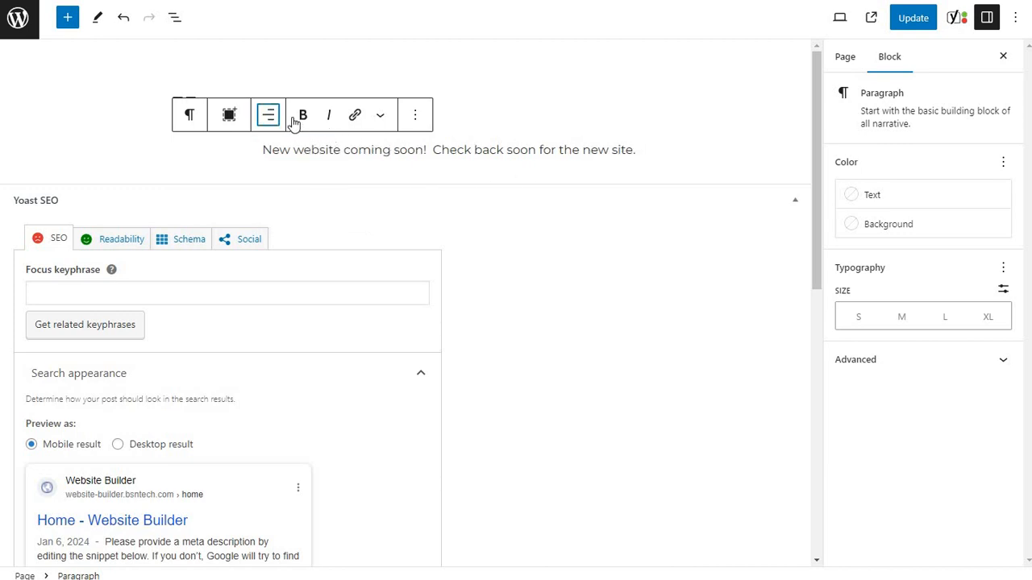
{"action": "left_click", "coordinate": [269, 115]}
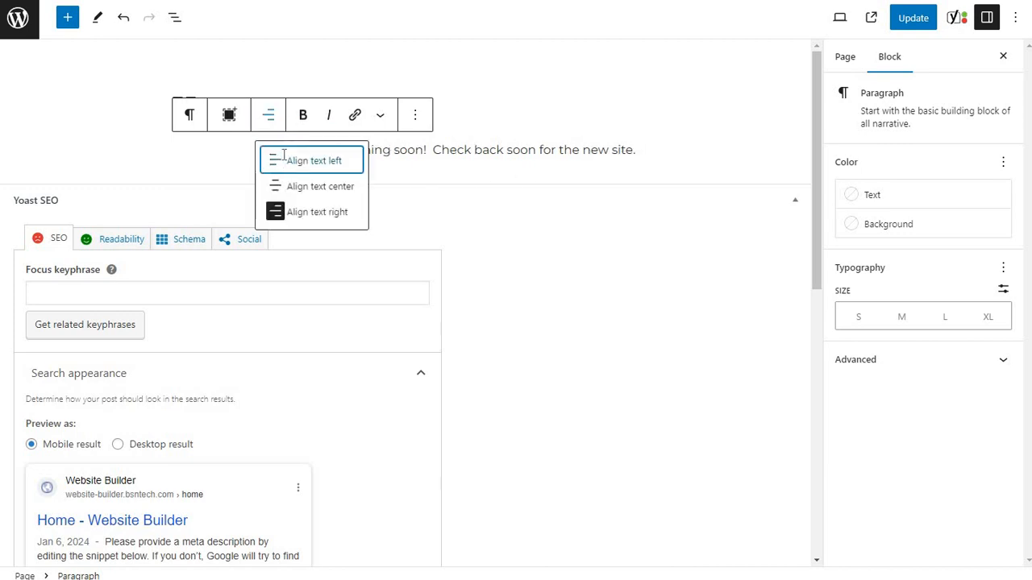
{"action": "left_click", "coordinate": [298, 161]}
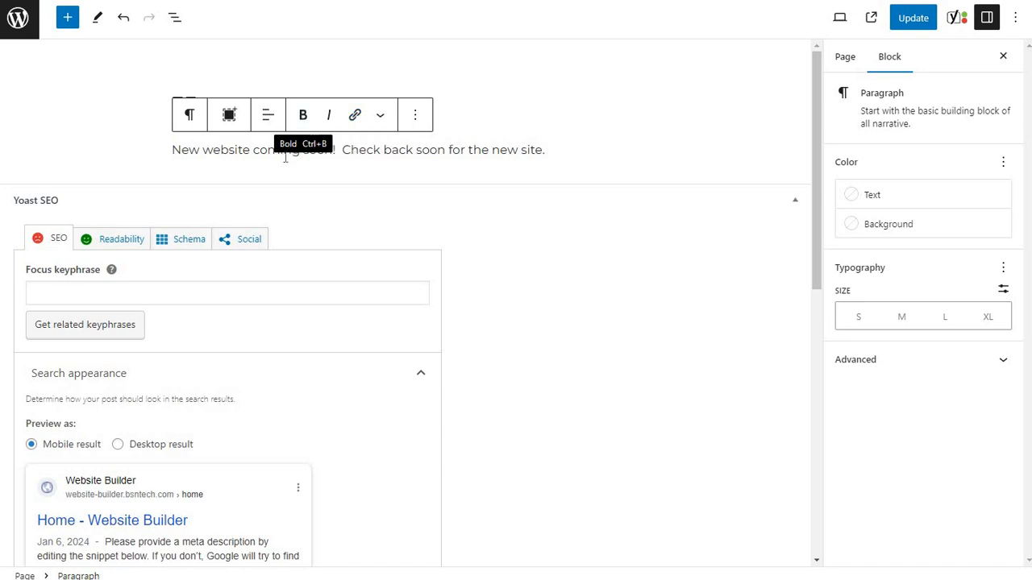
Step: Make the sentence "Check back soon for the new site." bold
{"action": "left_click", "coordinate": [302, 116]}
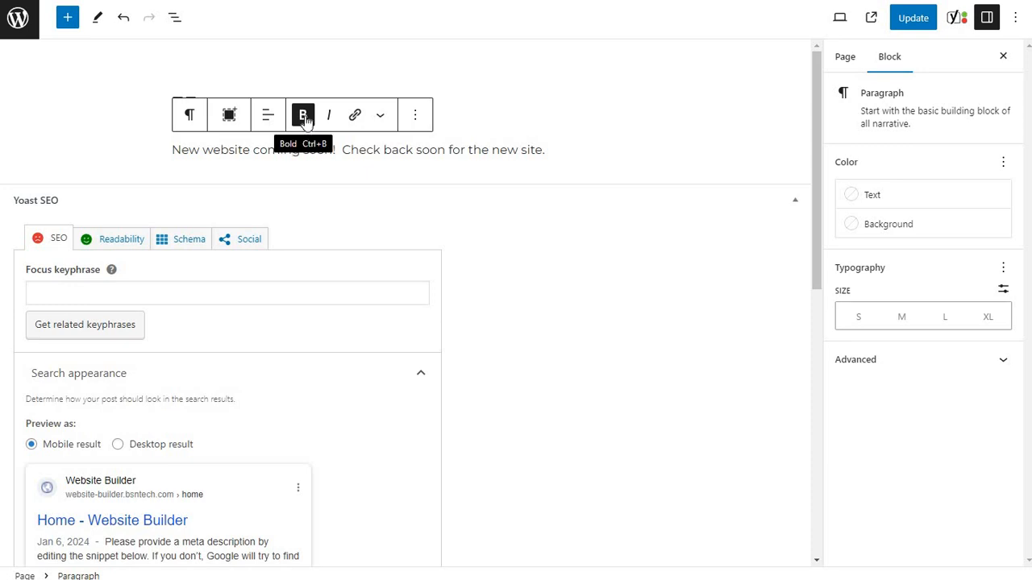
{"action": "left_click", "coordinate": [304, 118]}
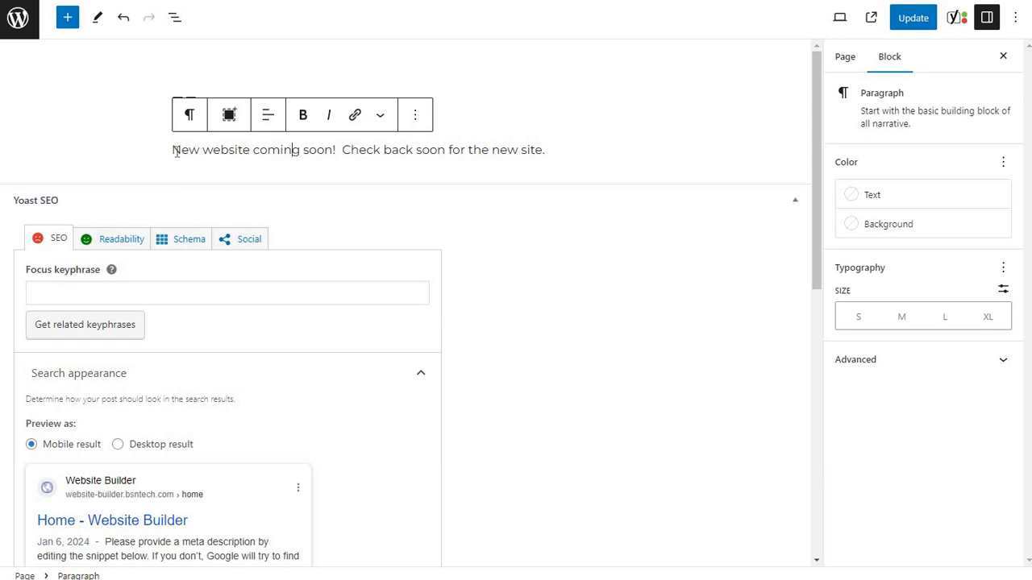
{"action": "double_click", "coordinate": [356, 149]}
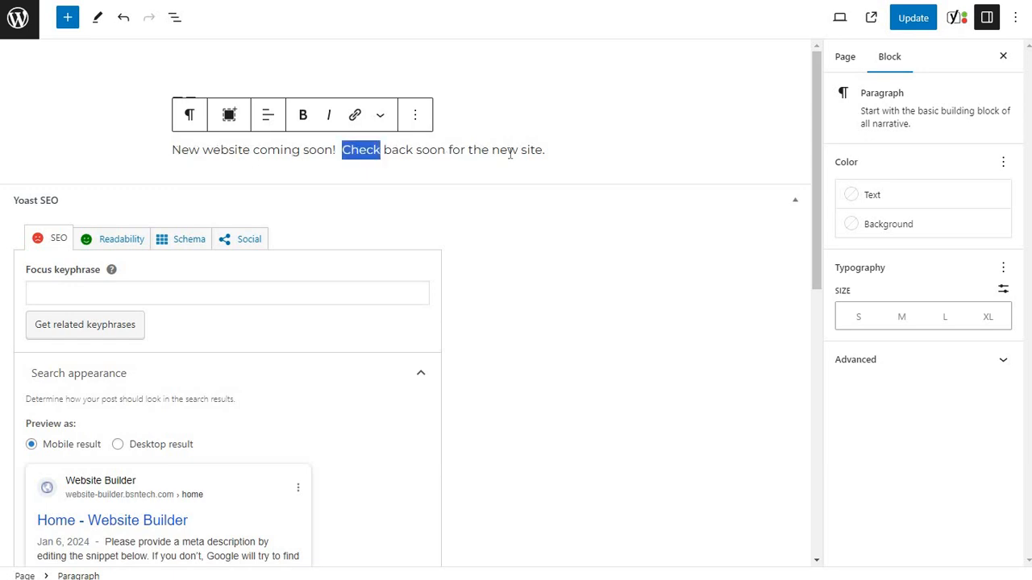
{"action": "left_click_drag", "start_coordinate": [510, 153], "coordinate": [546, 151]}
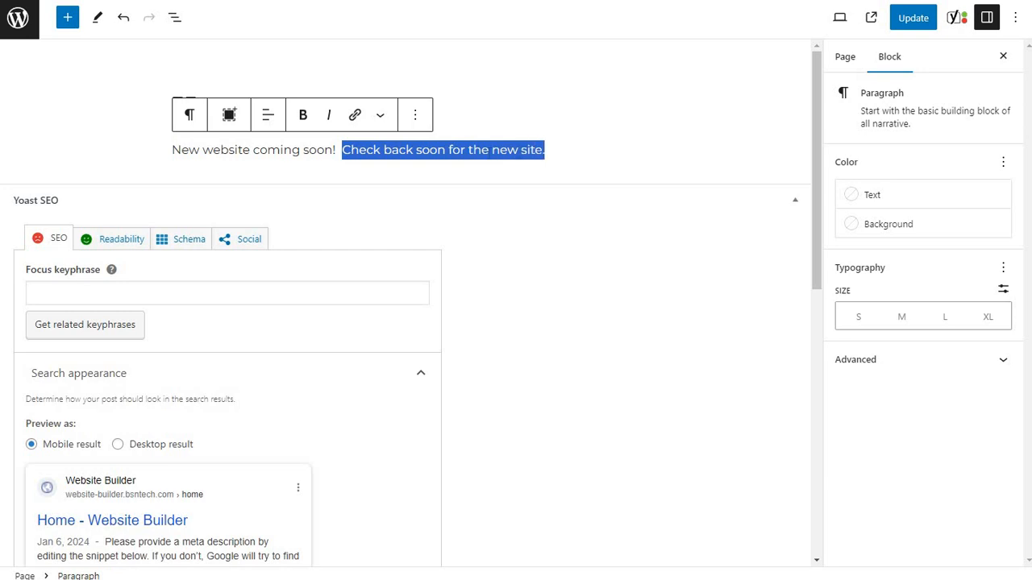
{"action": "left_click", "coordinate": [304, 117]}
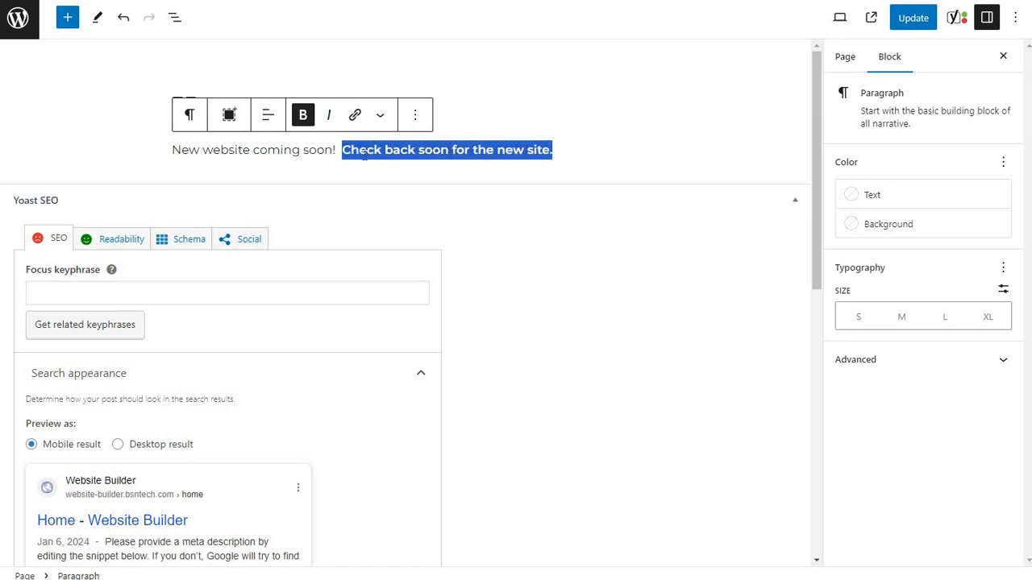
Step: Italicize the sentence "New website coming soon!" in the paragraph
{"action": "left_click", "coordinate": [254, 152]}
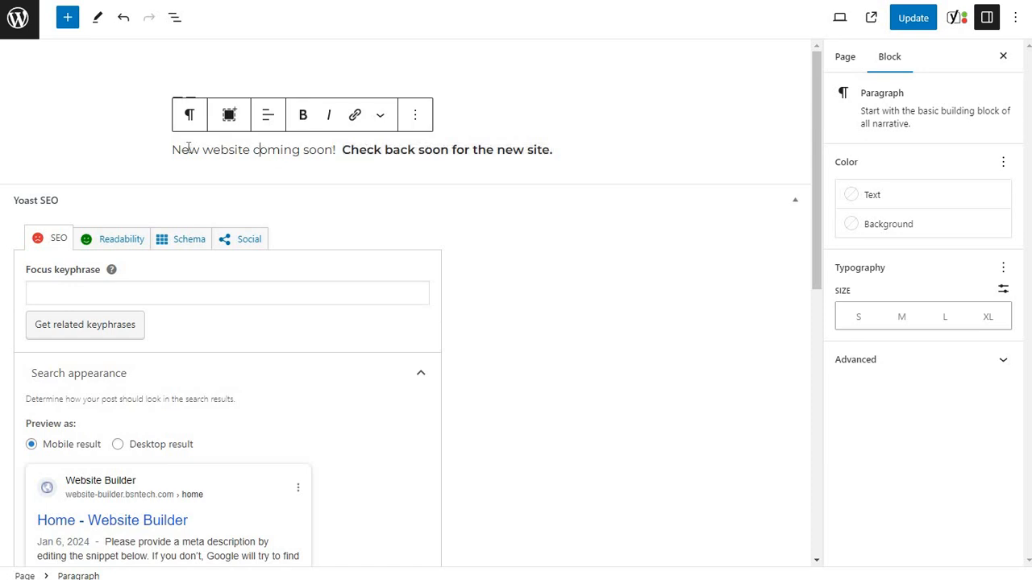
{"action": "left_click_drag", "start_coordinate": [173, 150], "coordinate": [337, 150]}
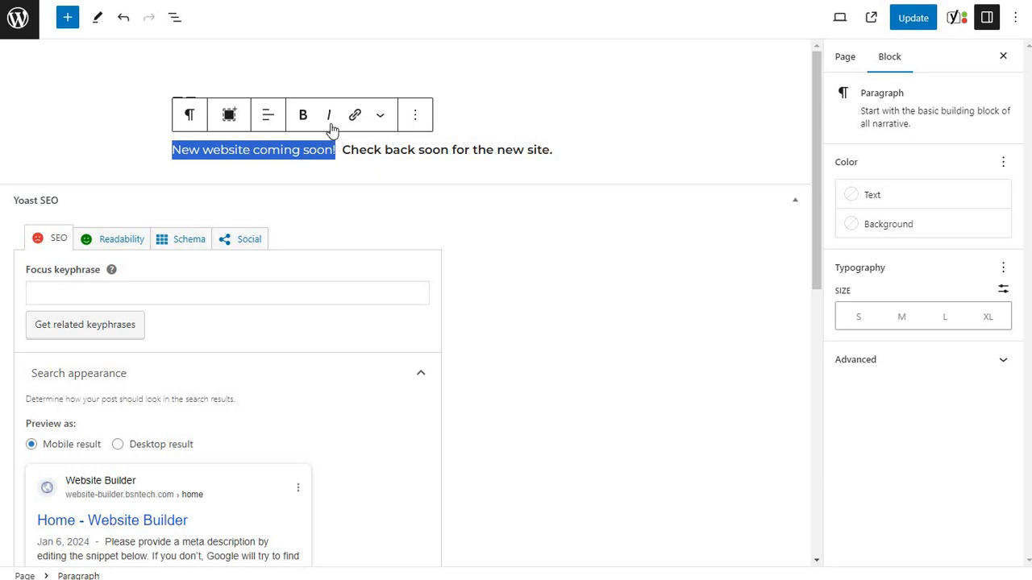
{"action": "left_click", "coordinate": [329, 117]}
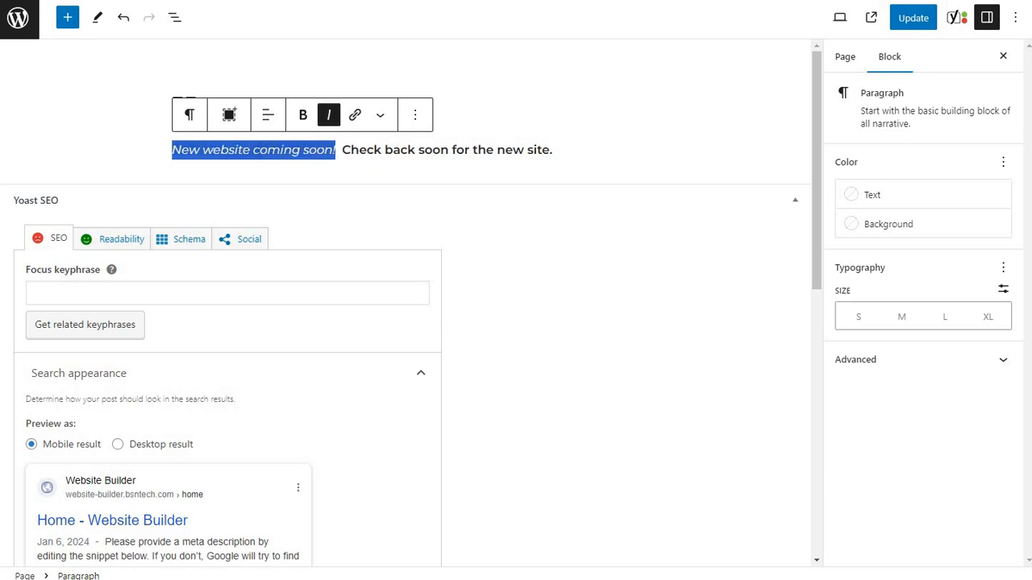
{"action": "left_click", "coordinate": [300, 151]}
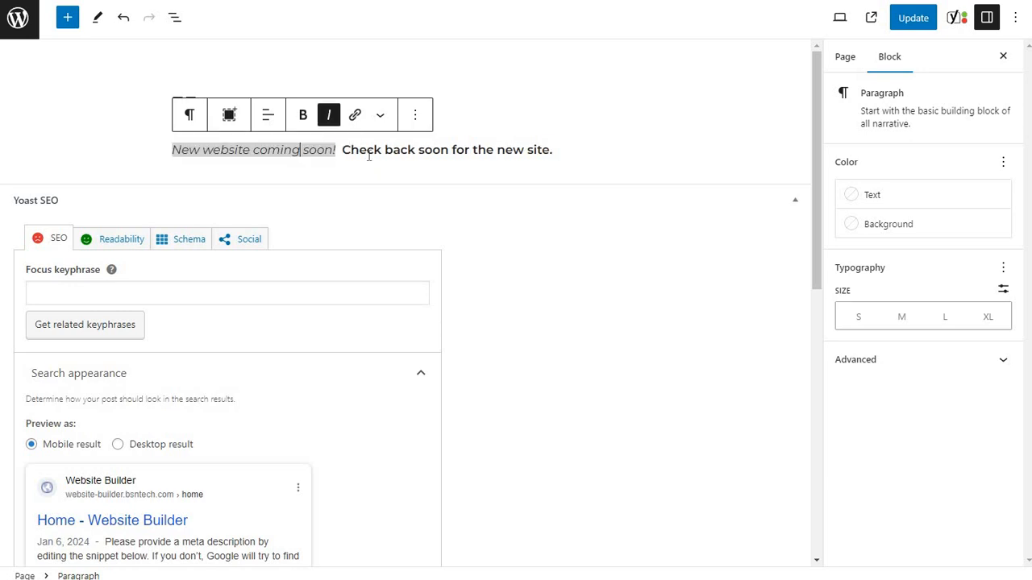
Step: Link the words "Check back soon" to the site's Home page, found by searching for "home"
{"action": "left_click", "coordinate": [375, 149]}
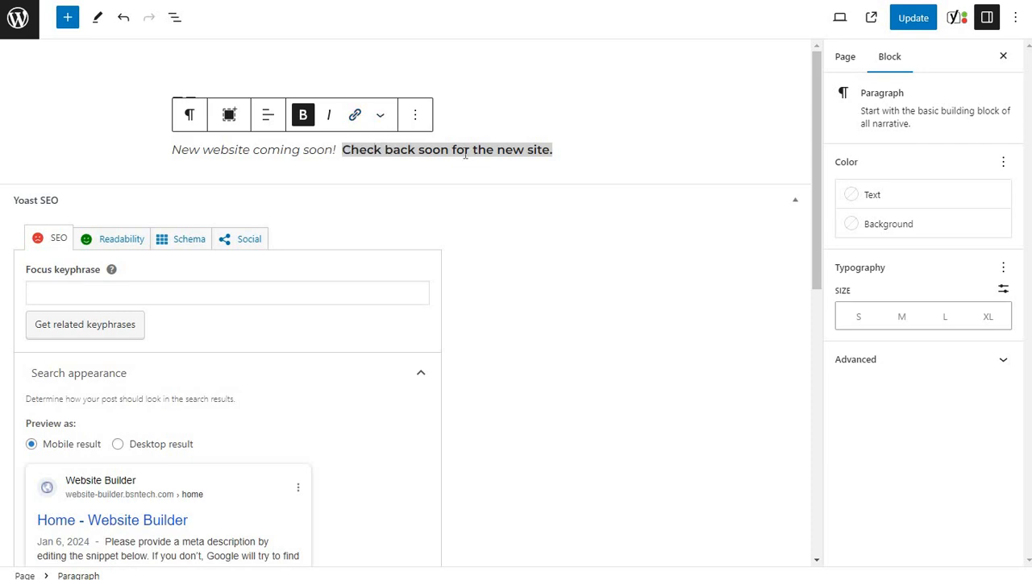
{"action": "left_click_drag", "start_coordinate": [341, 151], "coordinate": [448, 150]}
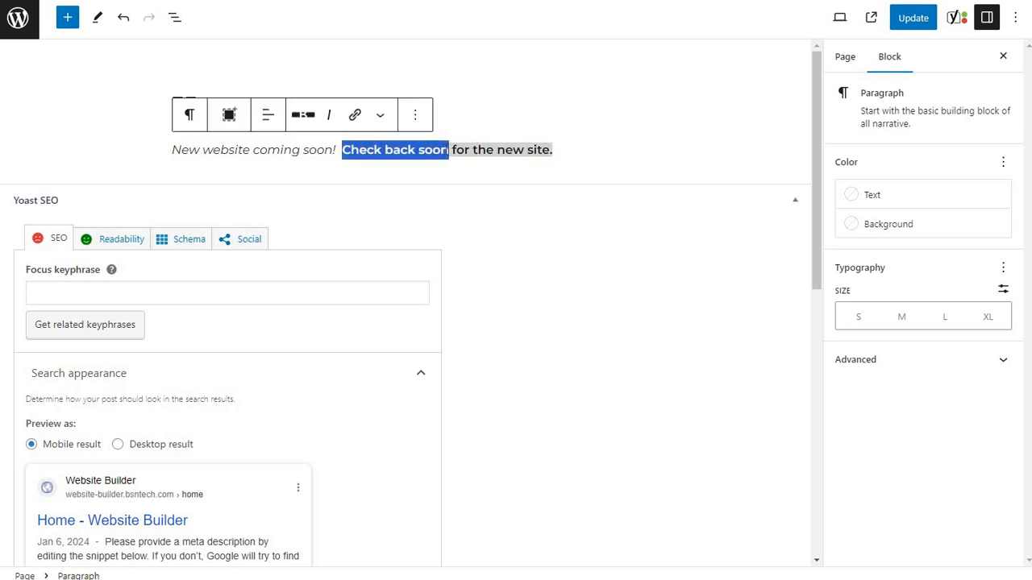
{"action": "left_click", "coordinate": [356, 119]}
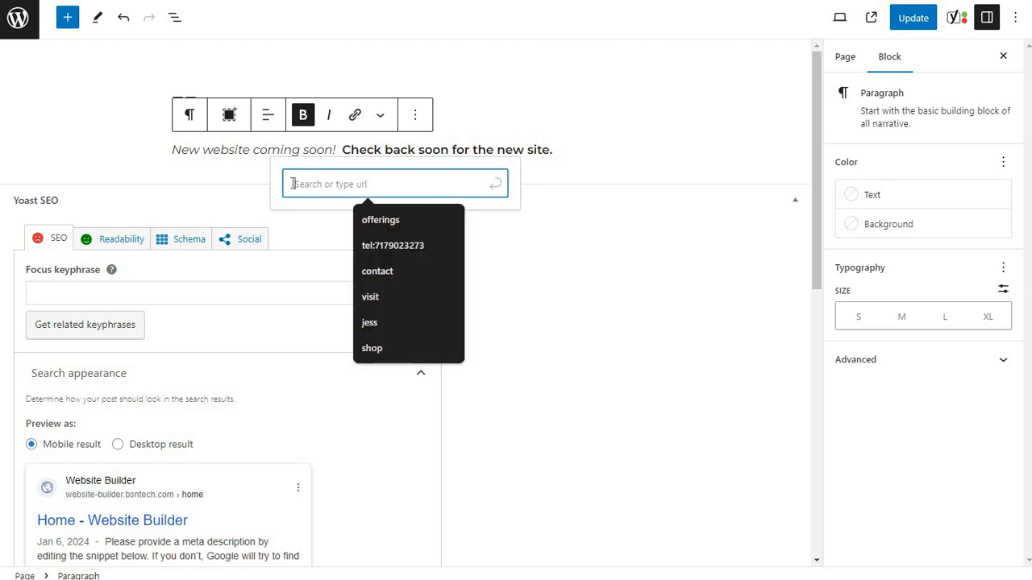
{"action": "type", "text": "home"}
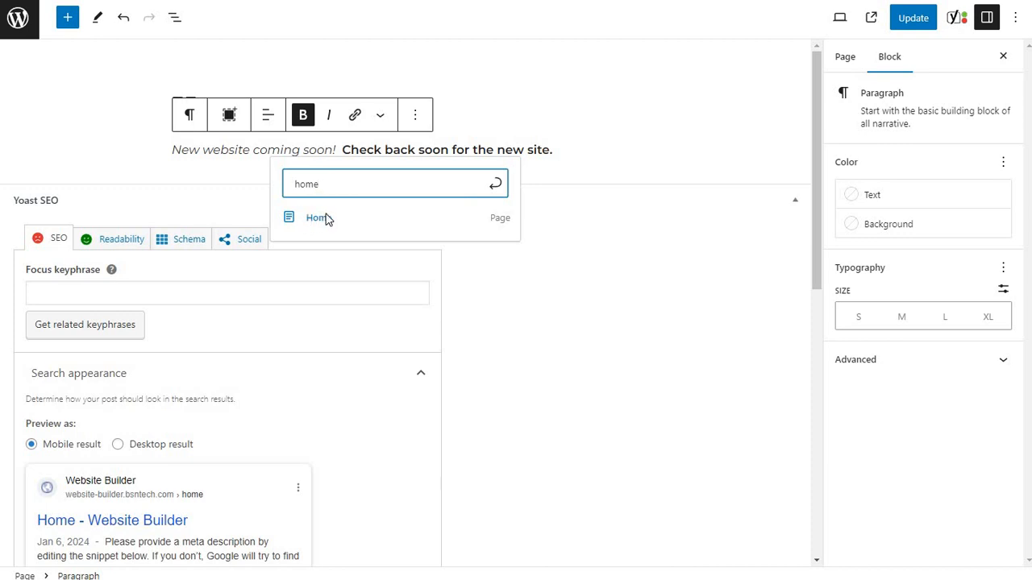
{"action": "left_click", "coordinate": [326, 219]}
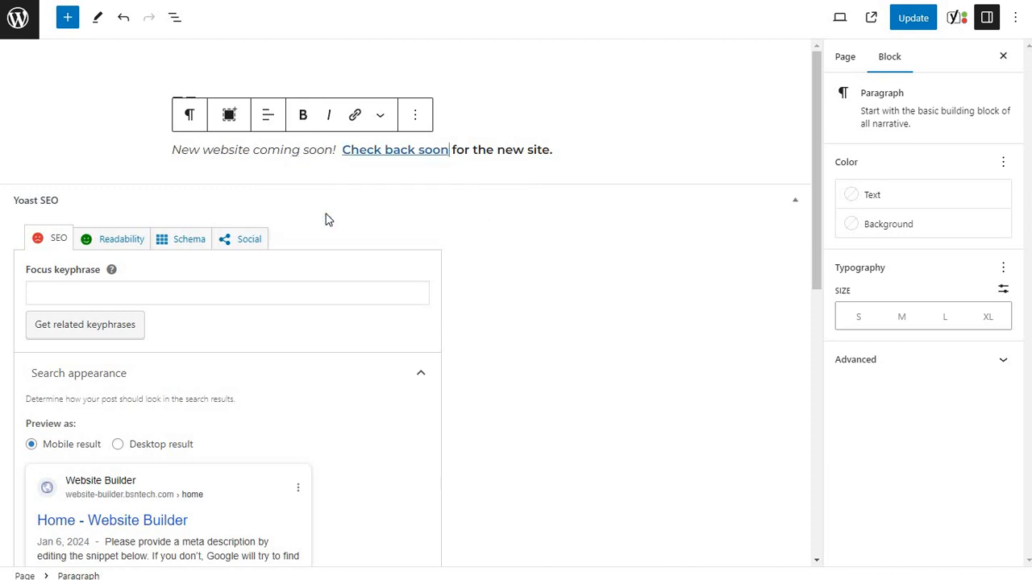
{"action": "left_click", "coordinate": [388, 150]}
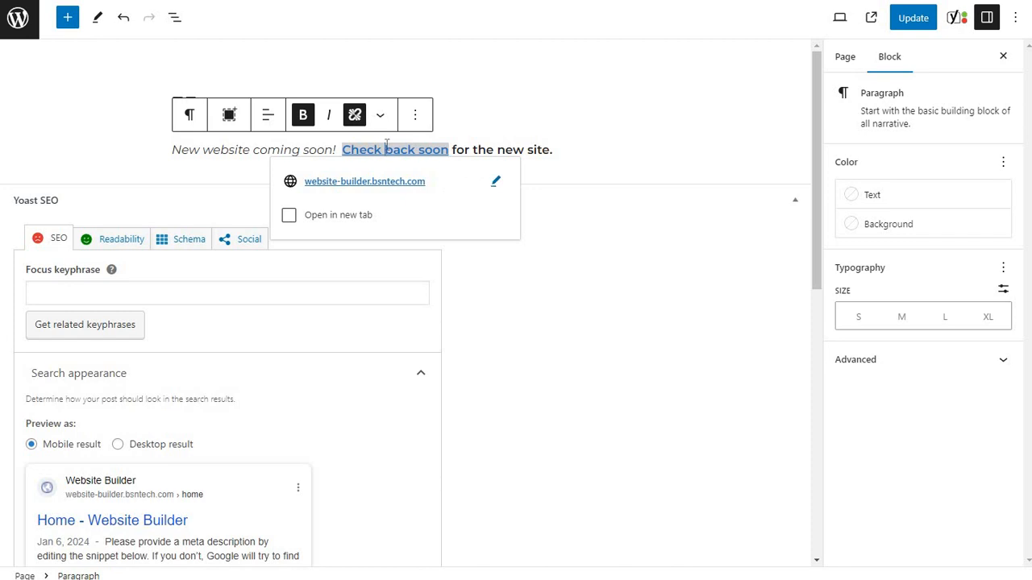
{"action": "left_click", "coordinate": [495, 184]}
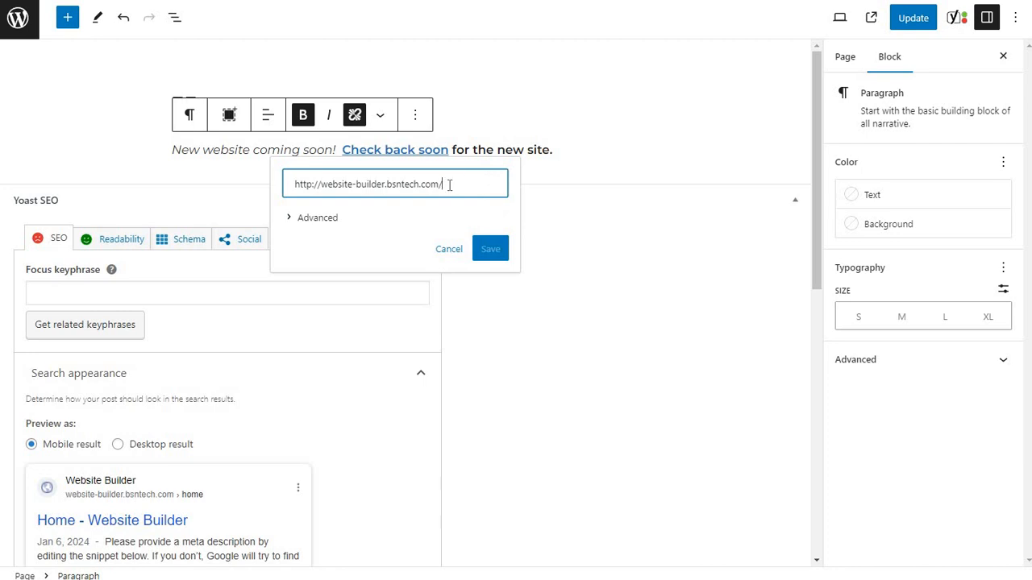
{"action": "left_click_drag", "start_coordinate": [445, 183], "coordinate": [292, 183]}
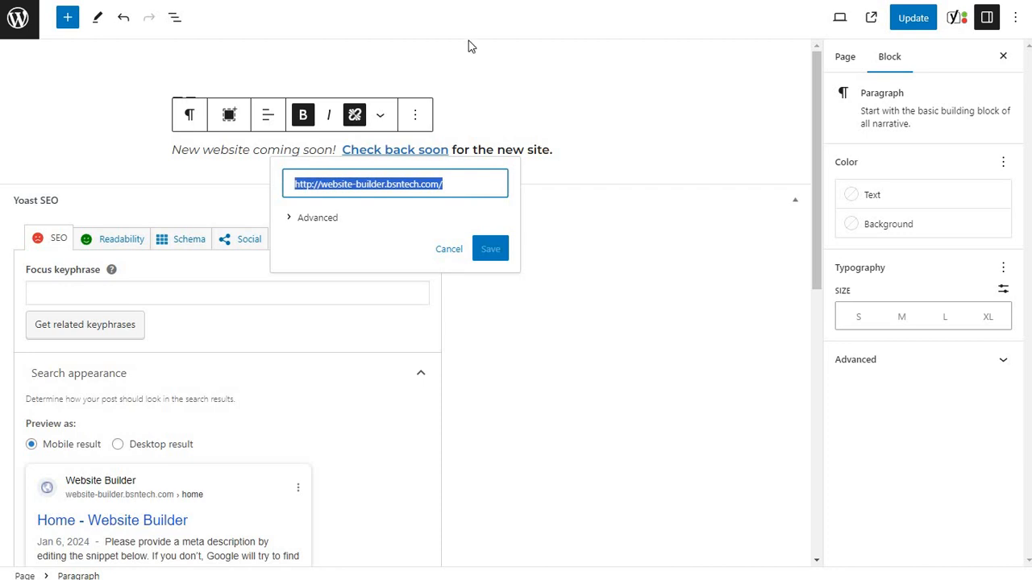
{"action": "type", "text": "ht"}
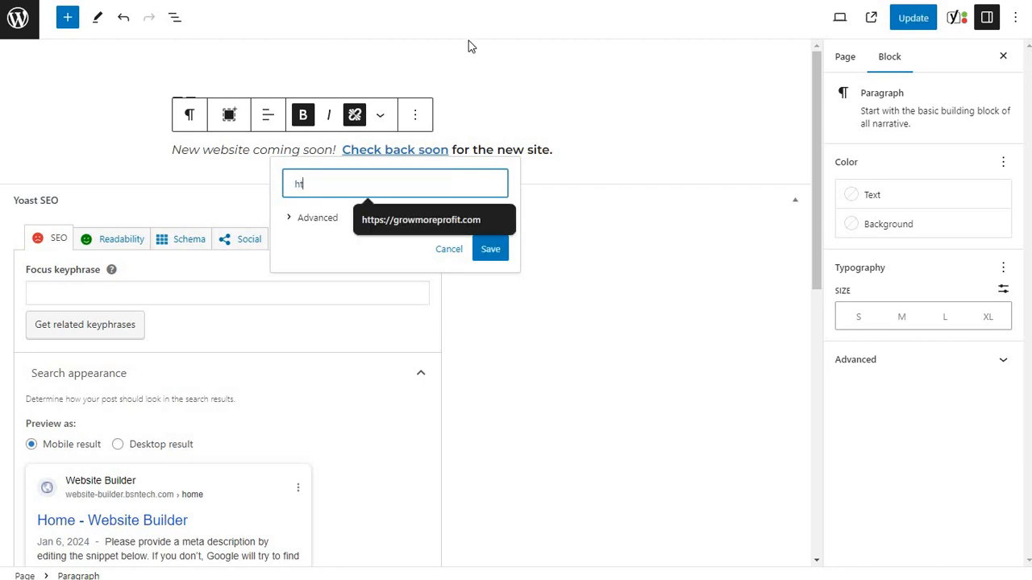
{"action": "type", "text": "tps://www"}
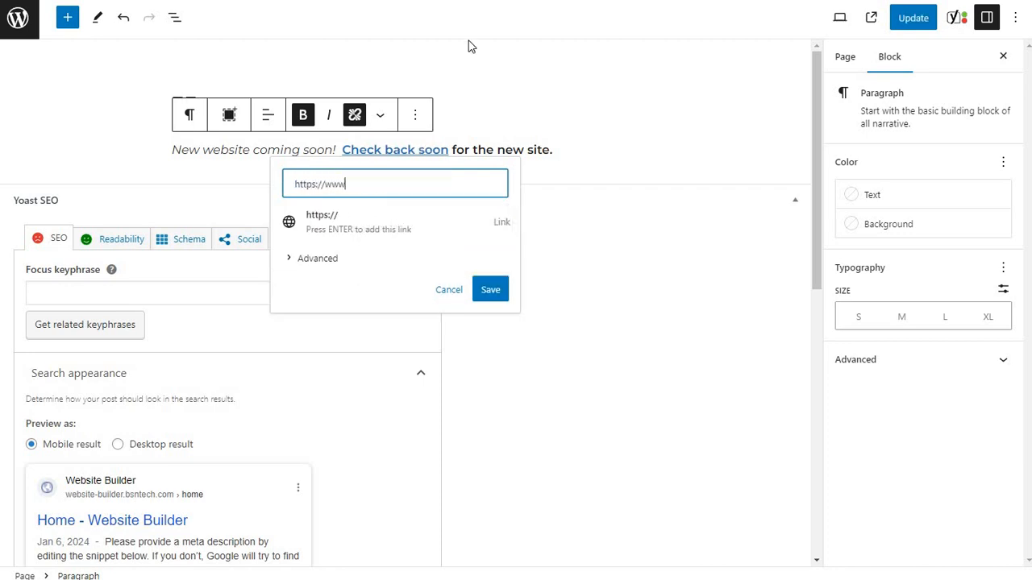
{"action": "type", "text": ".bsntech.com"}
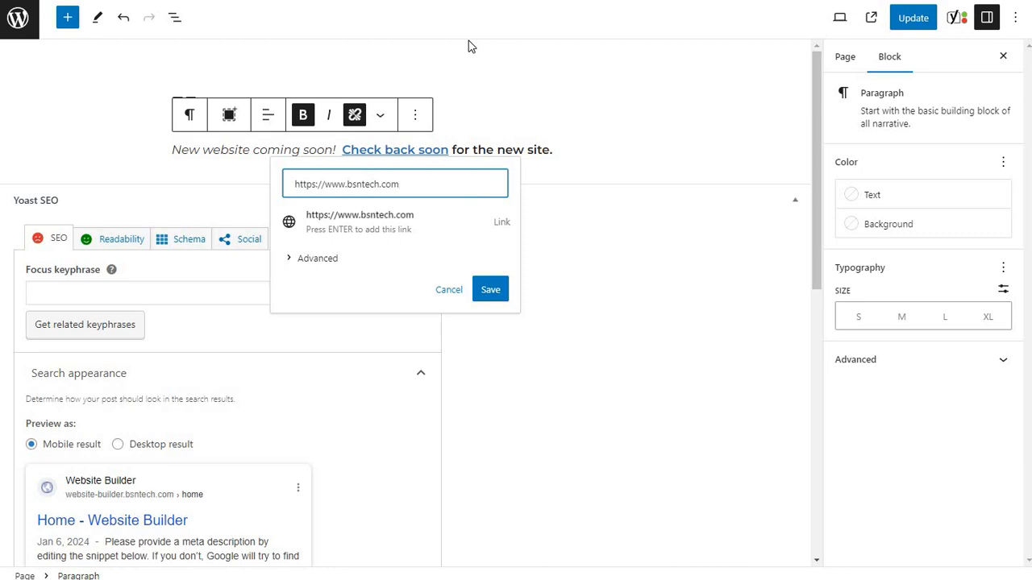
{"action": "left_click", "coordinate": [491, 292]}
Step: Remove the link from the words "Check back soon" in the paragraph
{"action": "left_click", "coordinate": [419, 150]}
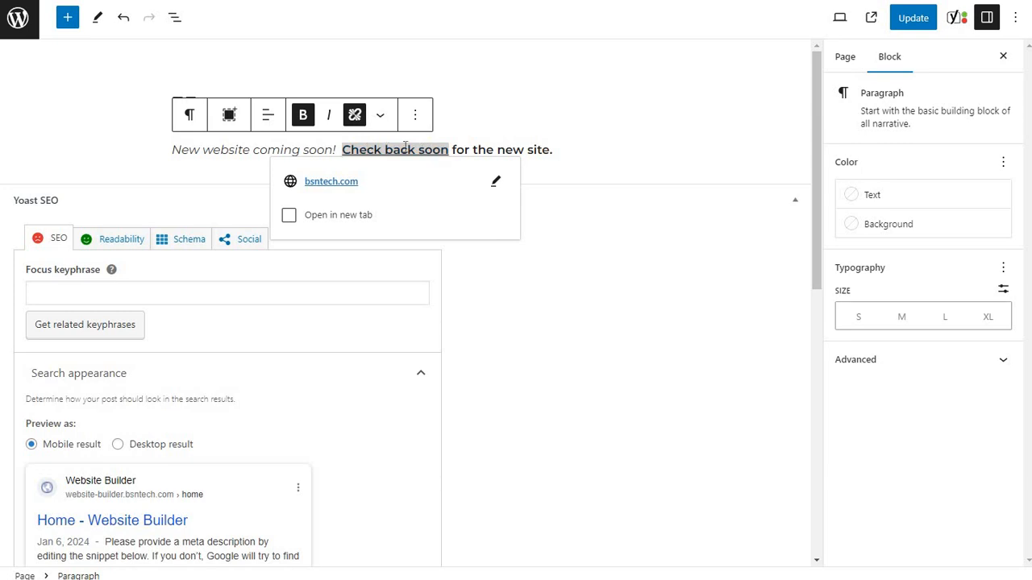
{"action": "left_click", "coordinate": [352, 118]}
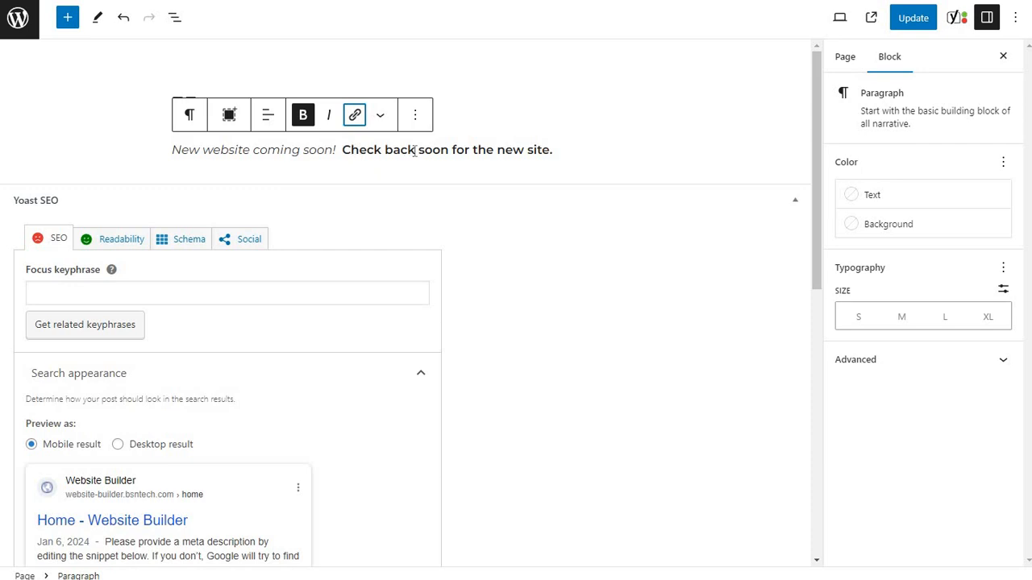
{"action": "left_click", "coordinate": [416, 151]}
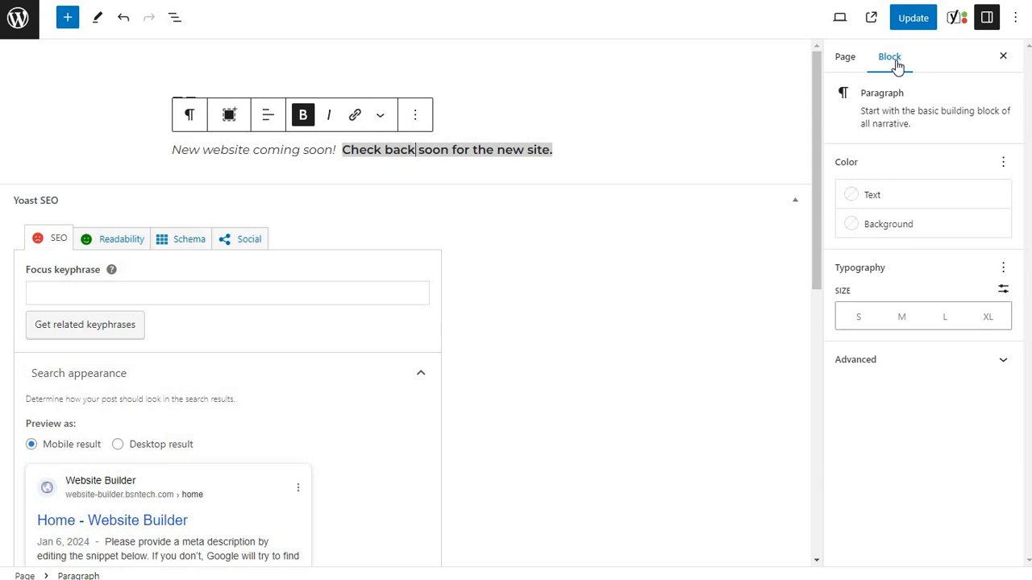
Step: Show the page's block structure in List View and place the cursor in "New website coming soon!"
{"action": "left_click", "coordinate": [490, 161]}
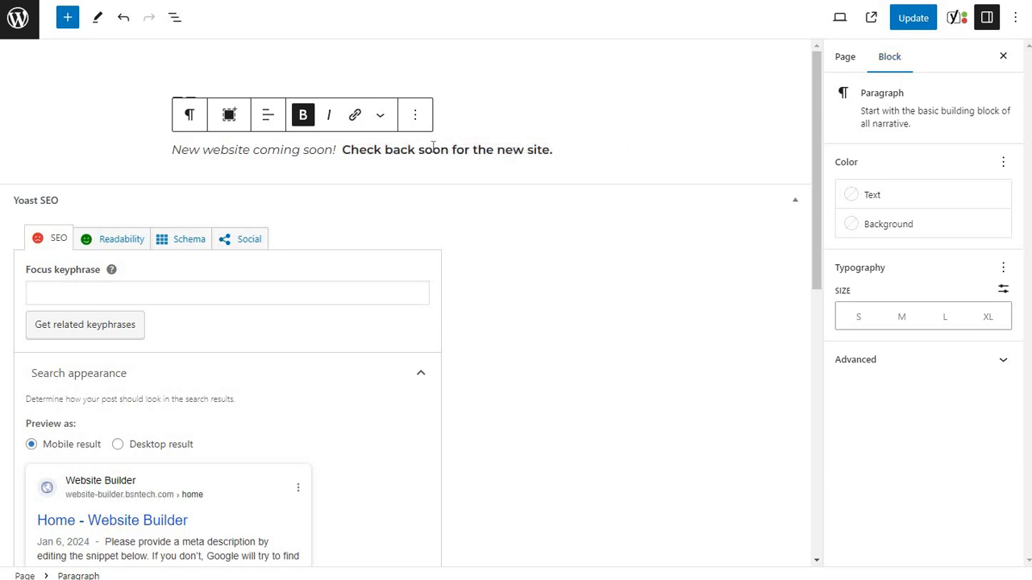
{"action": "left_click", "coordinate": [174, 19]}
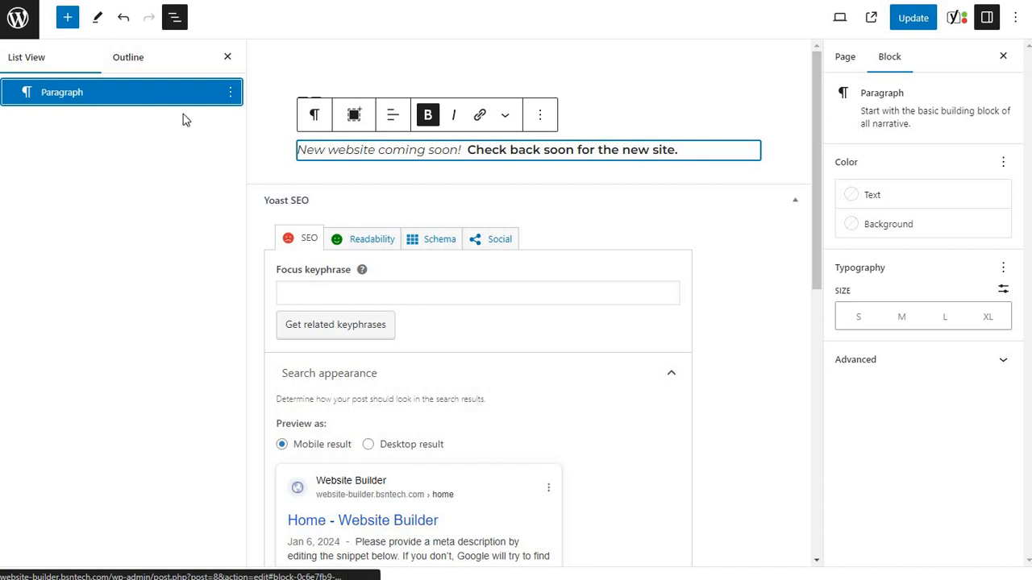
{"action": "left_click", "coordinate": [349, 152]}
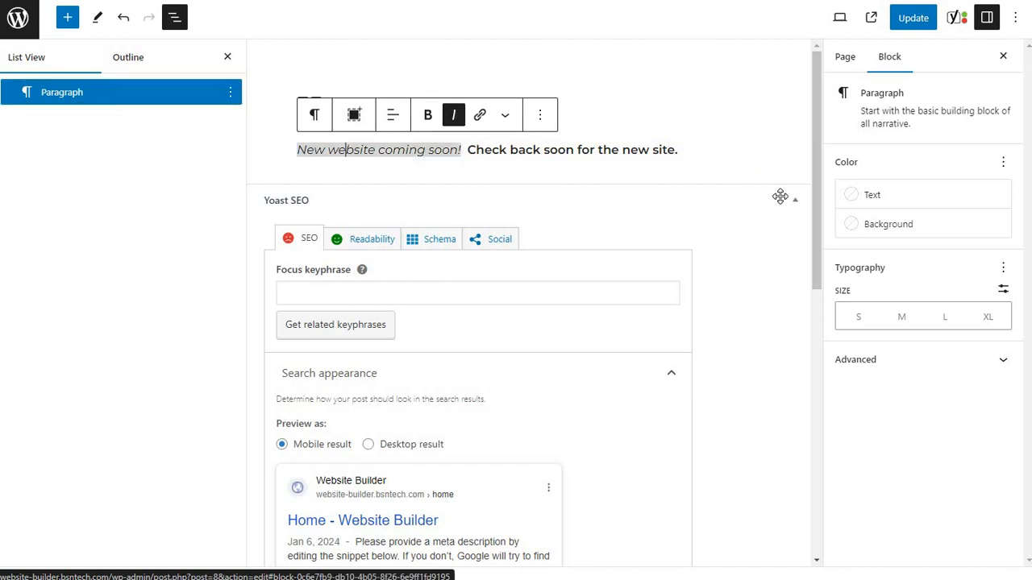
Step: Set the paragraph's text color to a custom blue, #2D39C2
{"action": "left_click", "coordinate": [877, 197]}
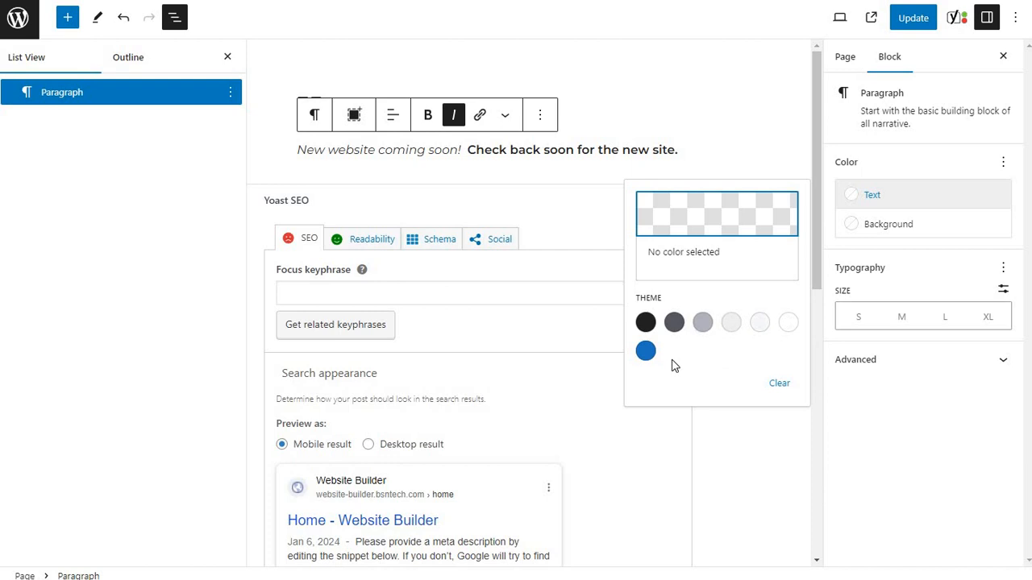
{"action": "left_click", "coordinate": [723, 216]}
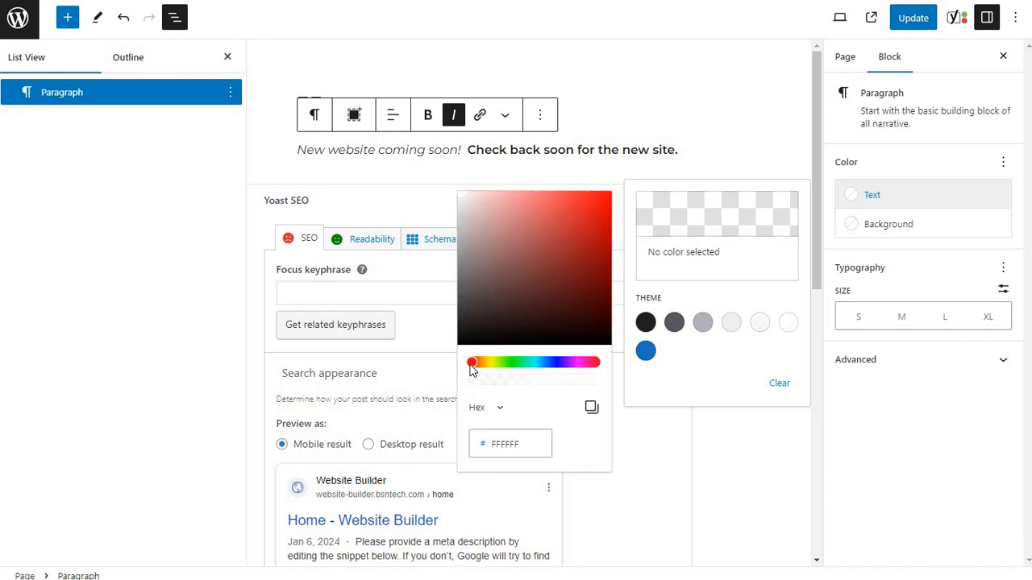
{"action": "left_click_drag", "start_coordinate": [483, 369], "coordinate": [555, 367]}
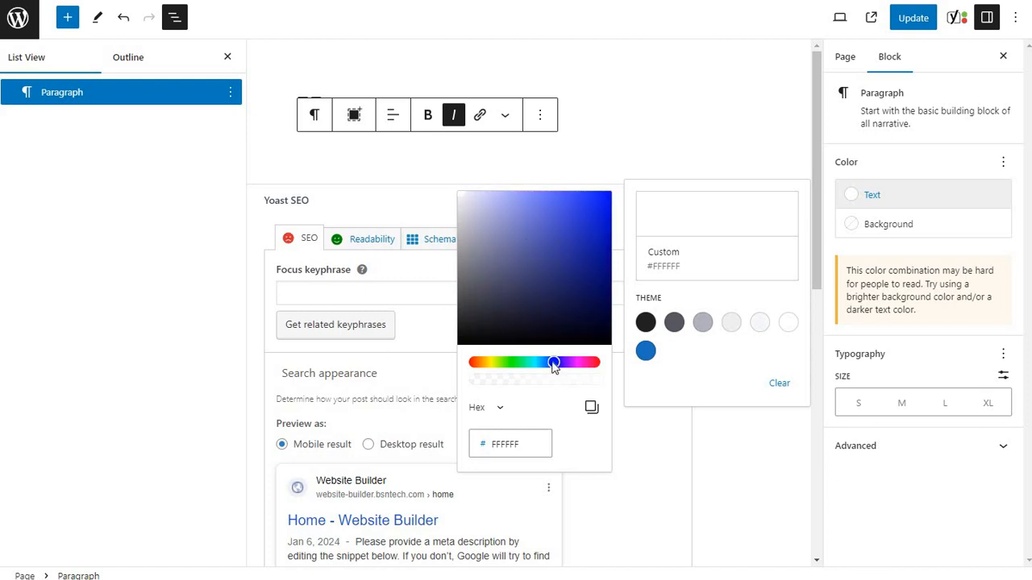
{"action": "left_click", "coordinate": [575, 229]}
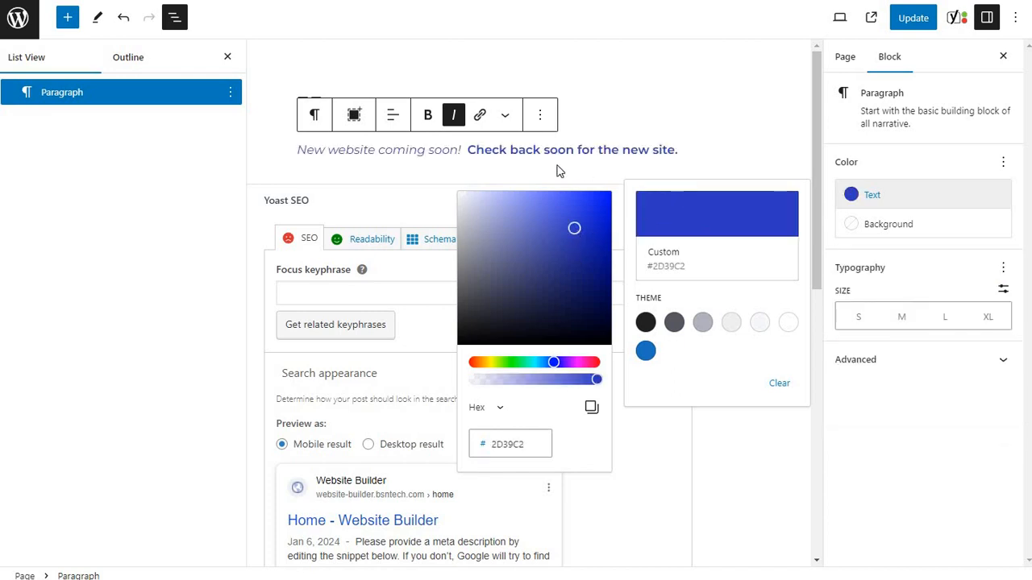
{"action": "left_click", "coordinate": [526, 151]}
{"action": "left_click", "coordinate": [421, 151]}
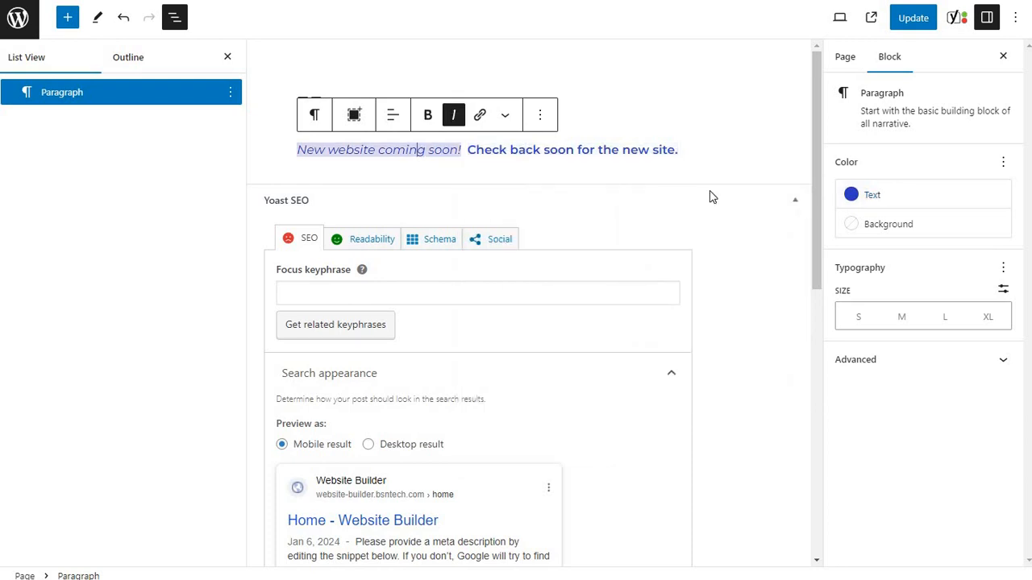
Step: Give the paragraph a solid background in the theme's medium grey
{"action": "left_click", "coordinate": [905, 230]}
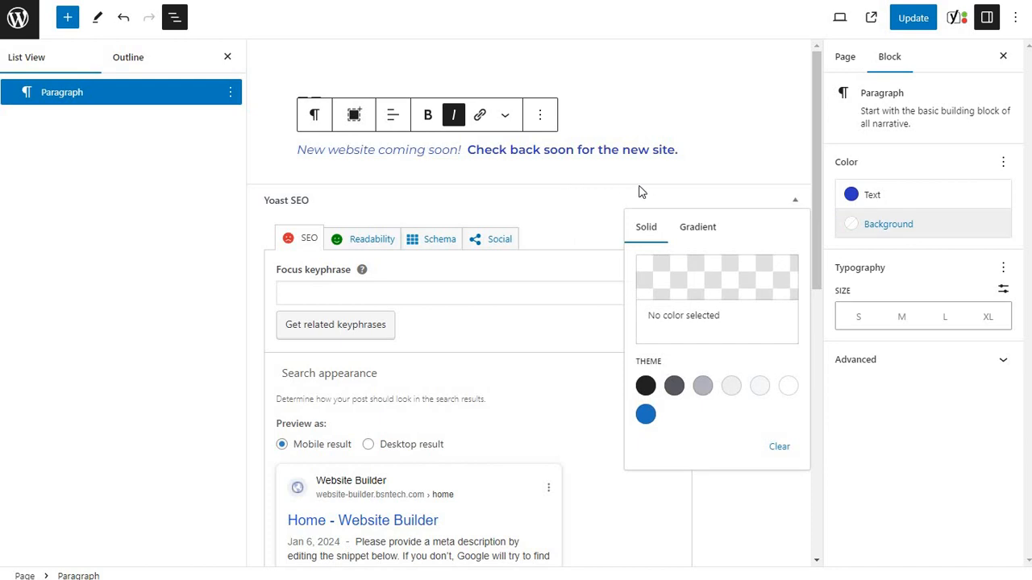
{"action": "left_click", "coordinate": [701, 388]}
{"action": "left_click", "coordinate": [442, 168]}
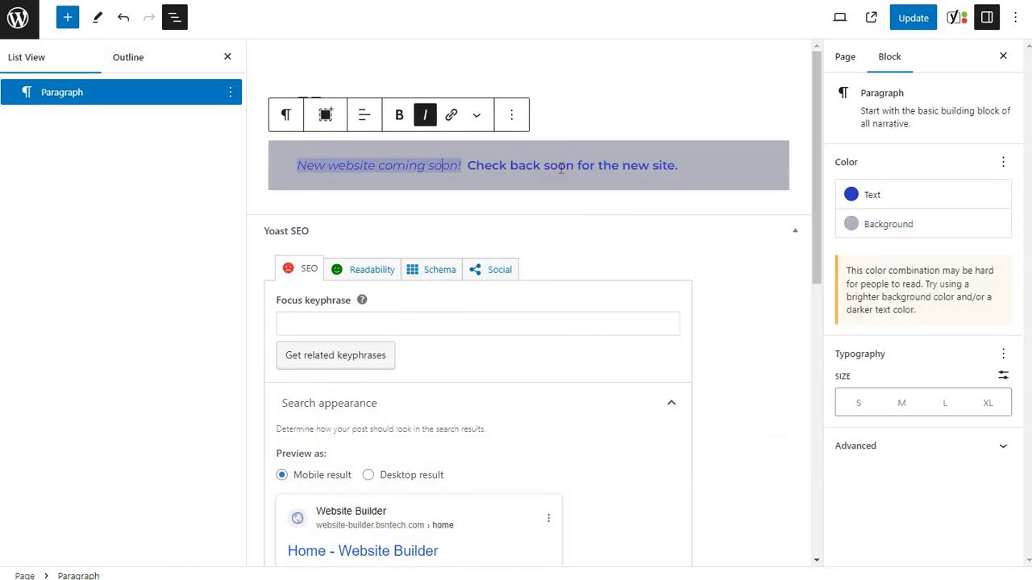
{"action": "left_click", "coordinate": [566, 168]}
{"action": "left_click", "coordinate": [720, 176]}
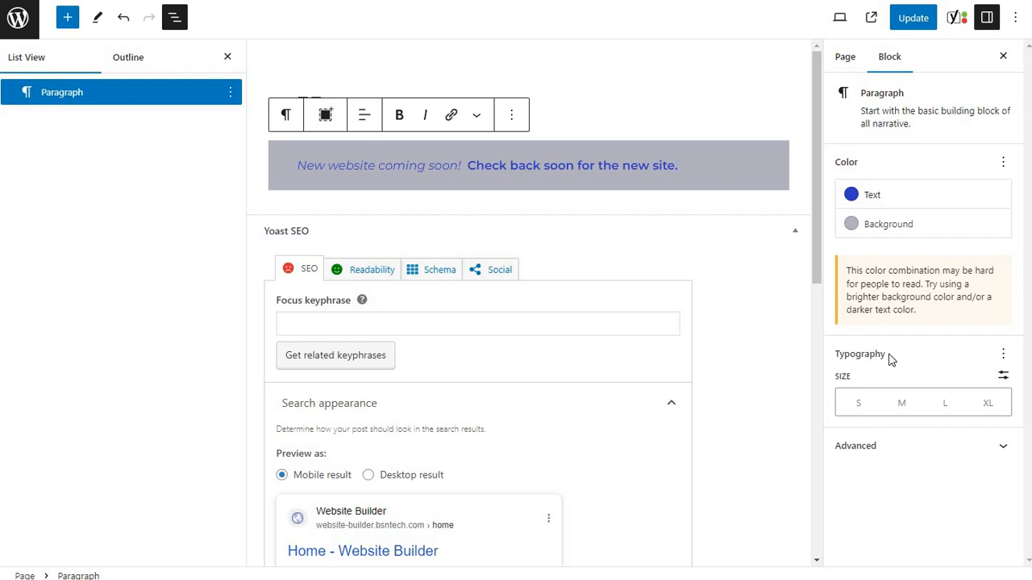
Step: Enable the Appearance, Letter spacing, Text decoration, Letter case and Drop cap typography tools for the paragraph
{"action": "left_click", "coordinate": [1002, 357]}
{"action": "left_click", "coordinate": [915, 186]}
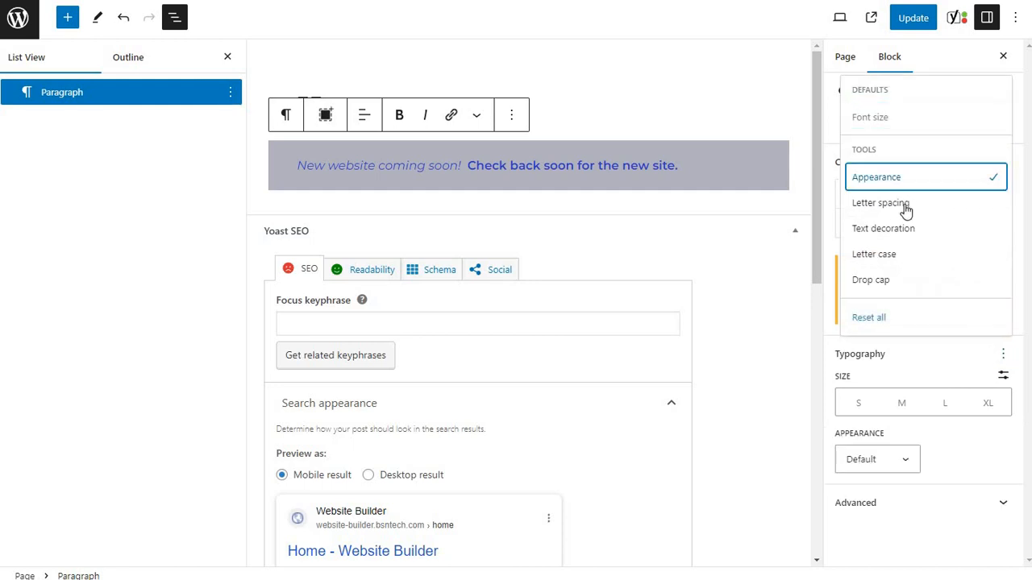
{"action": "left_click", "coordinate": [905, 211]}
{"action": "left_click", "coordinate": [891, 234]}
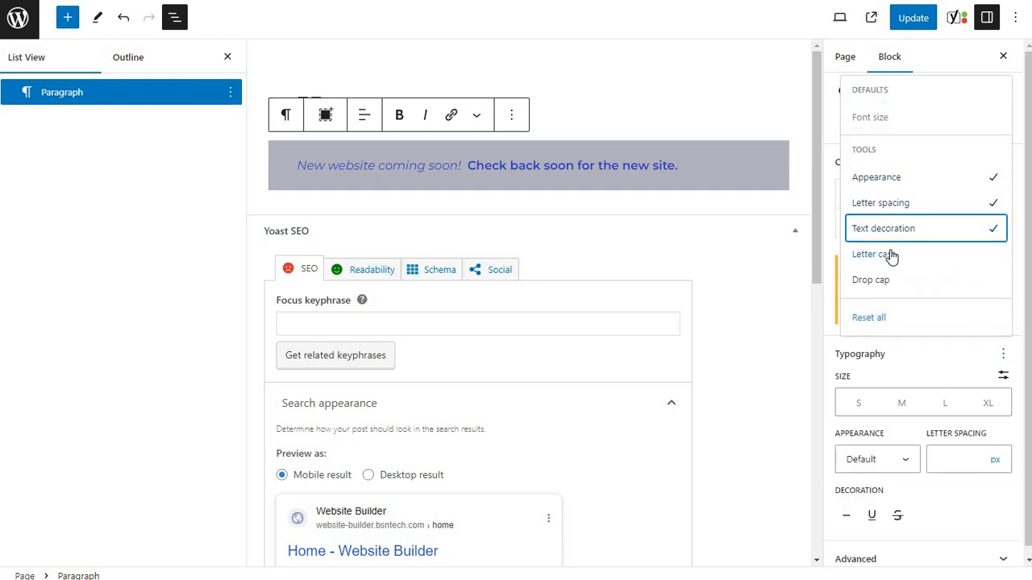
{"action": "left_click", "coordinate": [889, 256]}
{"action": "left_click", "coordinate": [888, 279]}
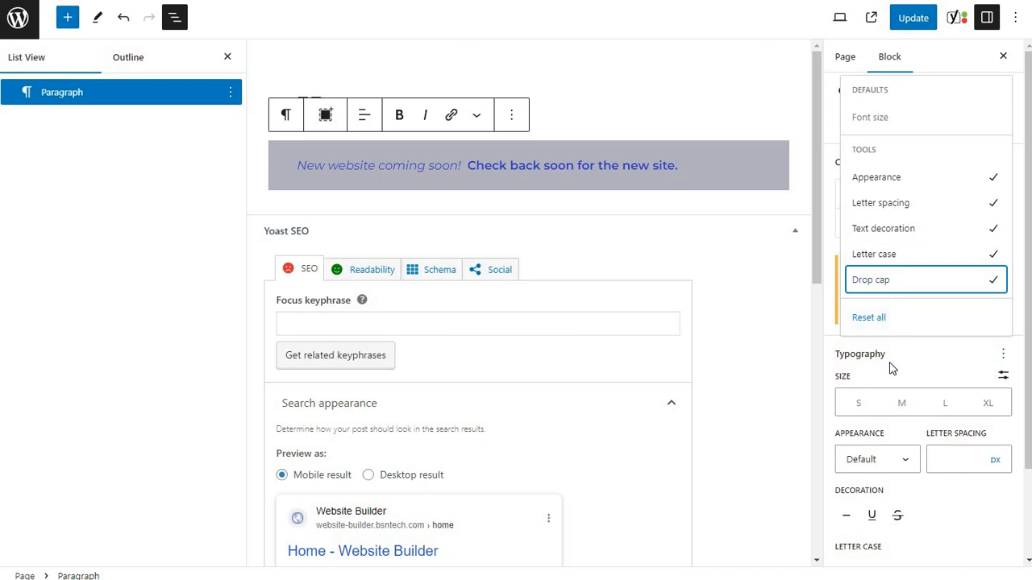
{"action": "left_click", "coordinate": [864, 376]}
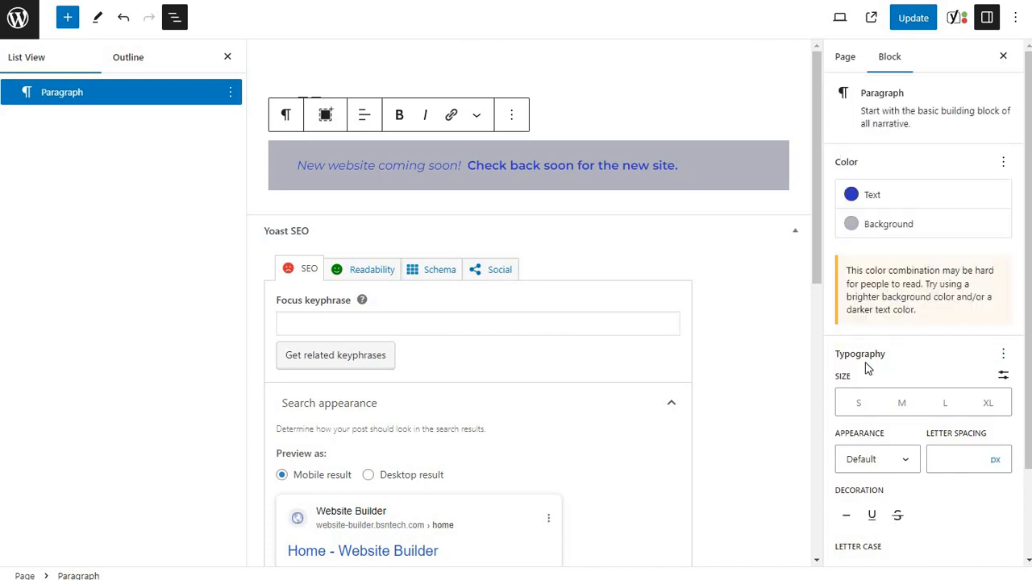
Step: Set the paragraph's font size to a custom value of 31 px
{"action": "scroll", "coordinate": [867, 368], "scroll_direction": "down", "scroll_amount": 2}
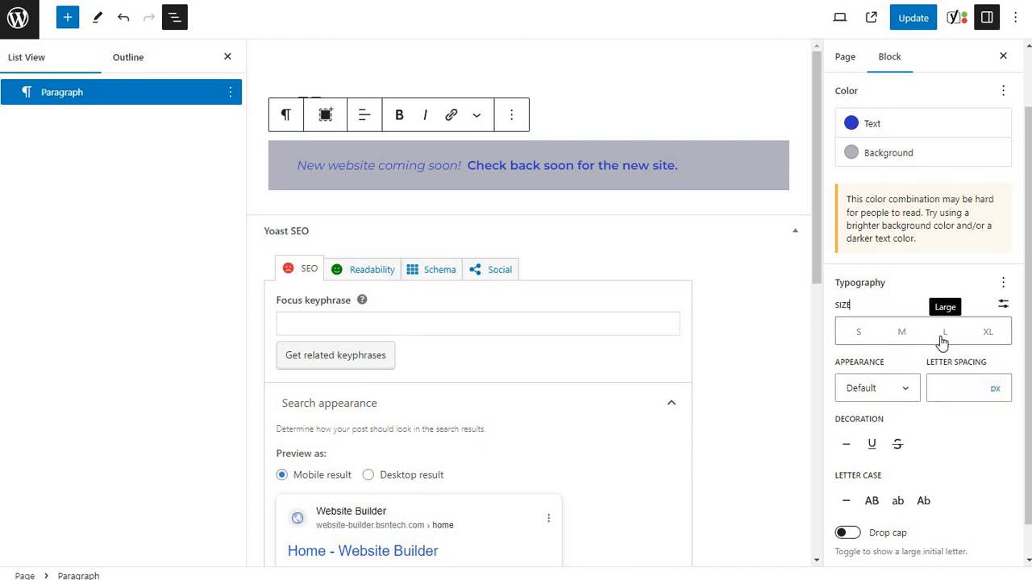
{"action": "left_click", "coordinate": [1004, 306]}
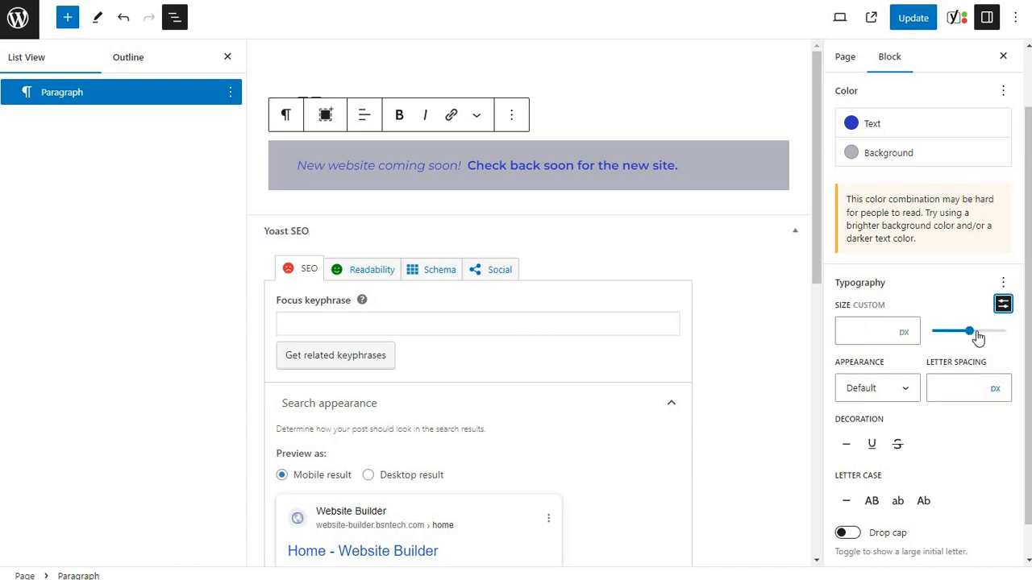
{"action": "left_click_drag", "start_coordinate": [970, 337], "coordinate": [956, 332]}
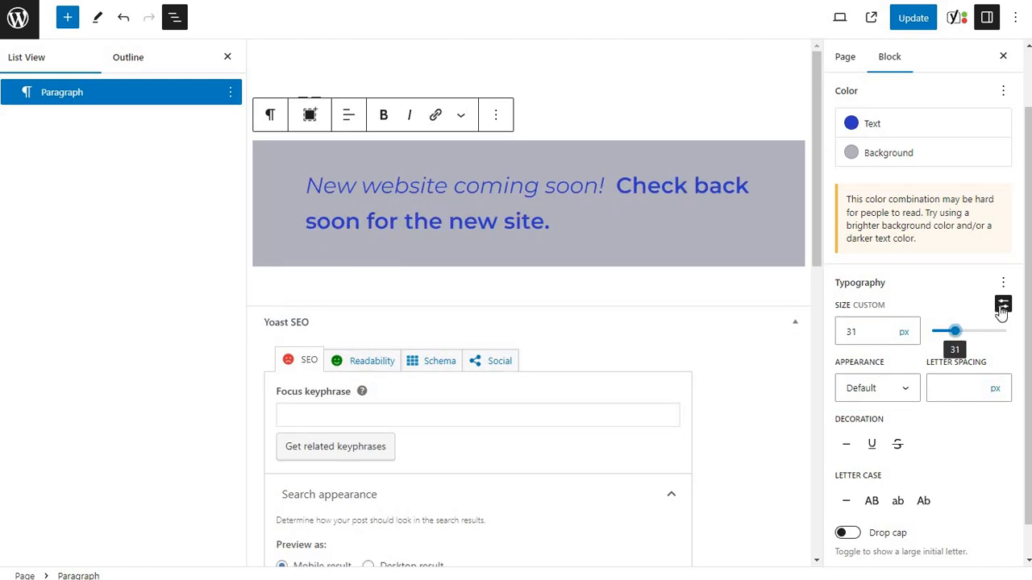
Step: Return to the preset font sizes, try Large, and set the paragraph's size to Medium
{"action": "left_click", "coordinate": [1002, 311]}
{"action": "left_click", "coordinate": [933, 333]}
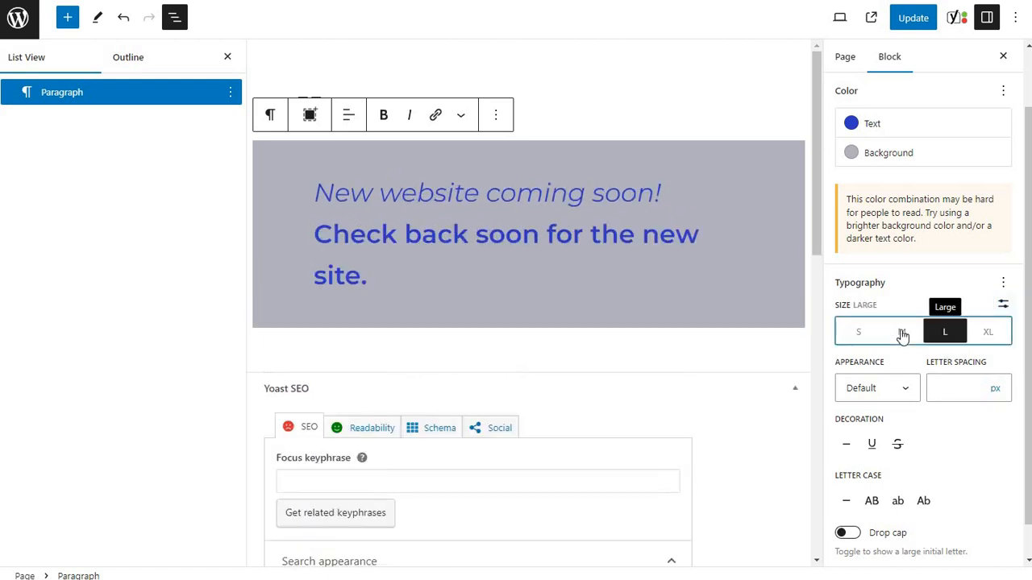
{"action": "left_click", "coordinate": [898, 333]}
{"action": "left_click", "coordinate": [905, 333]}
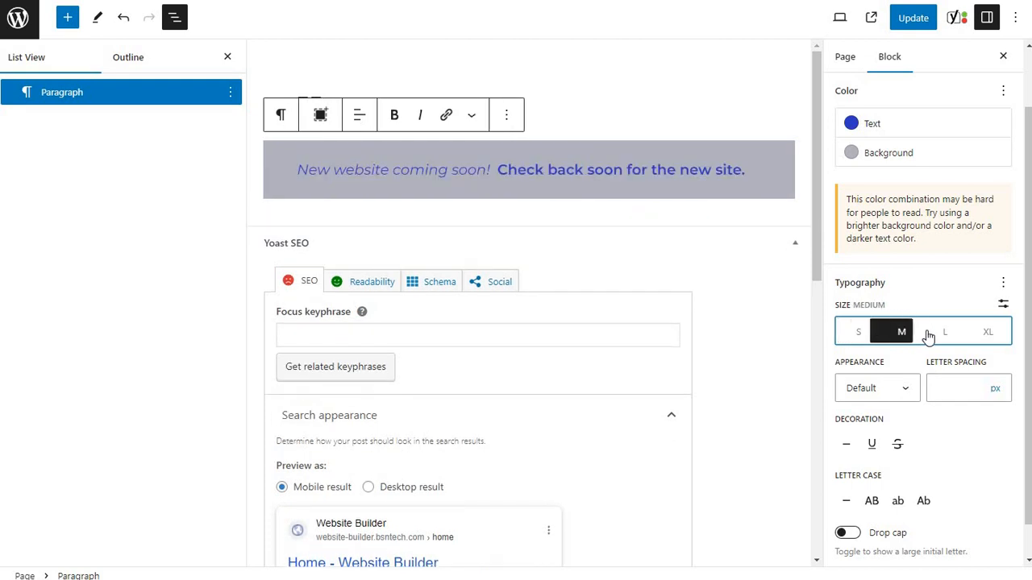
Step: Try the Thin and Regular font appearances on the paragraph
{"action": "left_click", "coordinate": [882, 390]}
{"action": "left_click", "coordinate": [870, 339]}
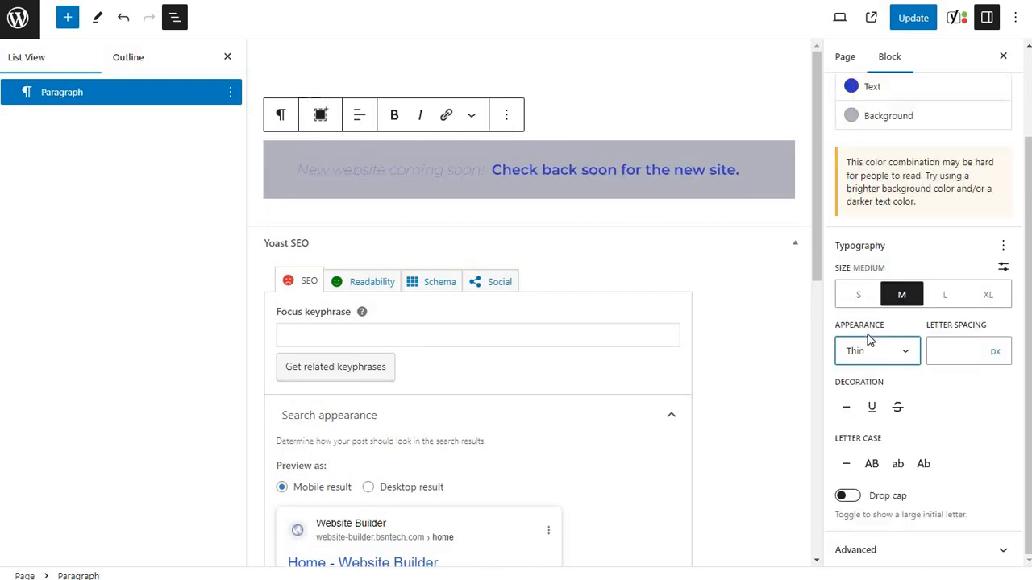
{"action": "left_click", "coordinate": [874, 352]}
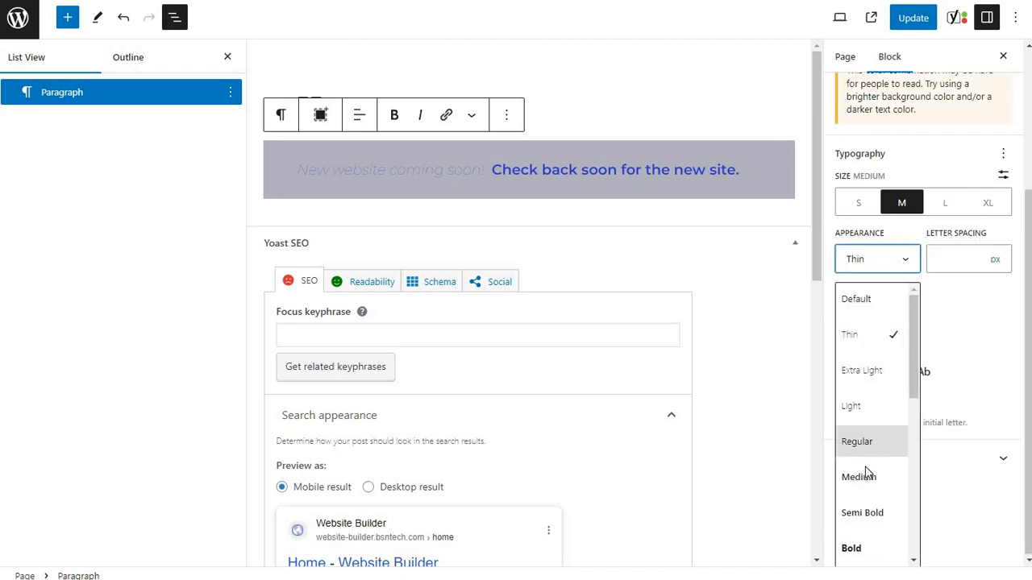
{"action": "left_click", "coordinate": [868, 442]}
Step: Try the Bold font appearance on the paragraph and set it to Black
{"action": "left_click", "coordinate": [873, 354]}
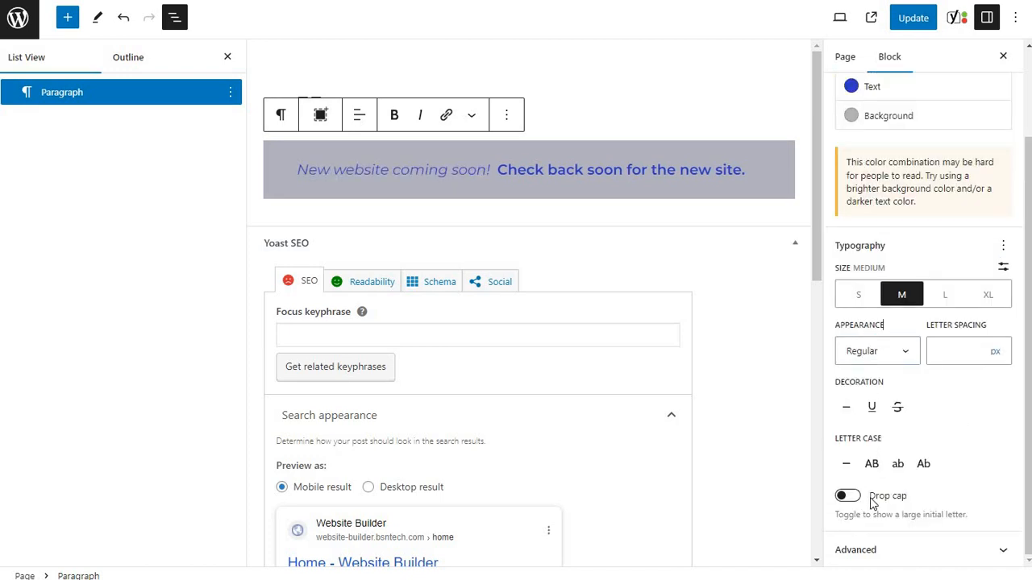
{"action": "left_click", "coordinate": [871, 551]}
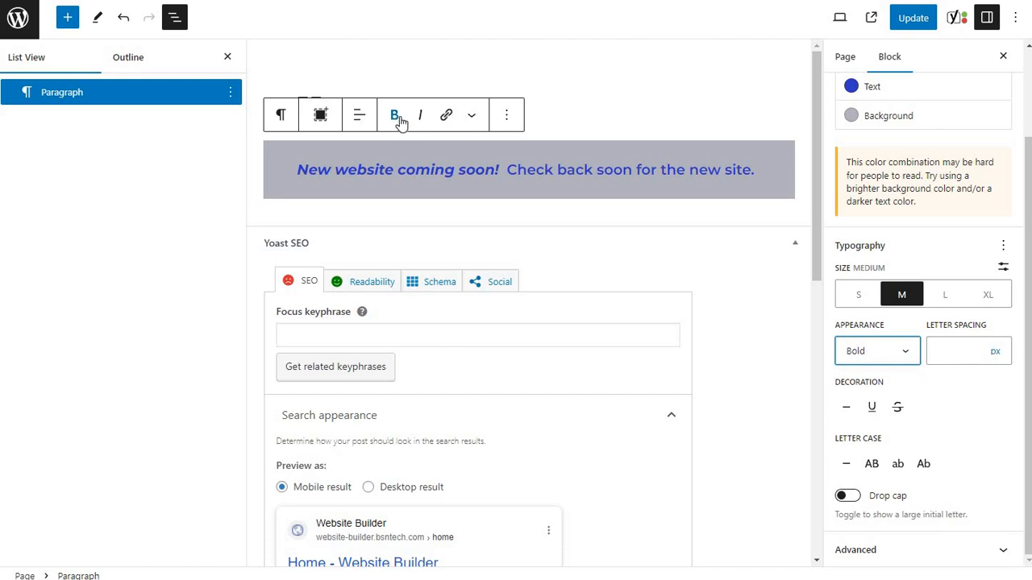
{"action": "left_click", "coordinate": [854, 361]}
{"action": "scroll", "coordinate": [863, 457], "scroll_direction": "down", "scroll_amount": 5}
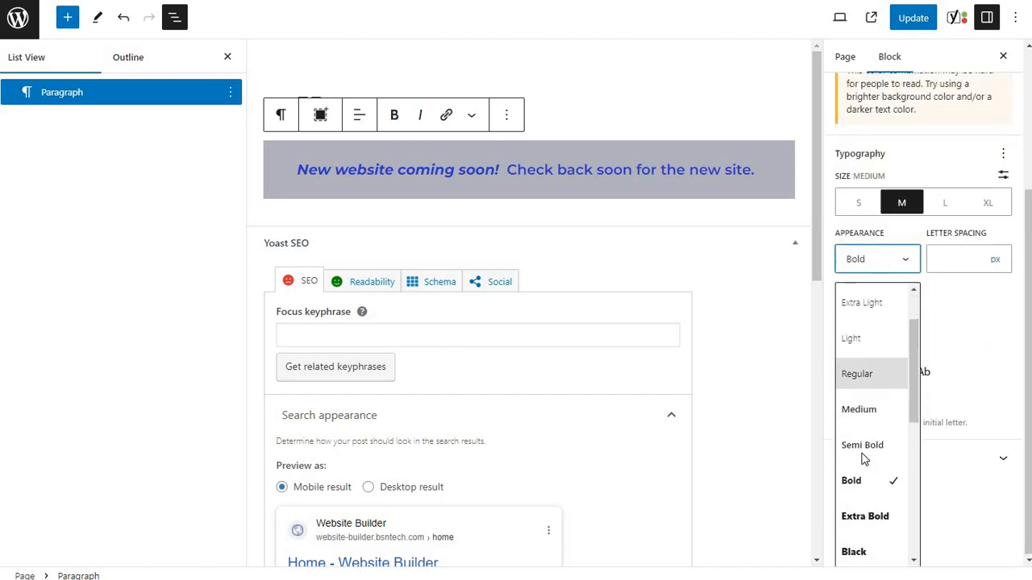
{"action": "left_click", "coordinate": [853, 405]}
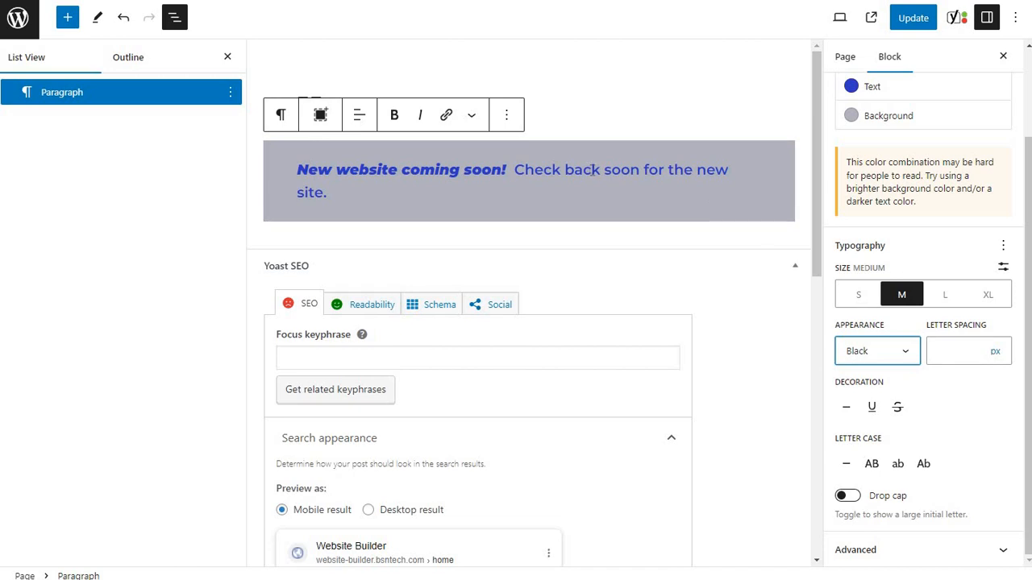
Step: Set the paragraph's letter spacing to 5 px, and try the underline and strikethrough decorations before setting the decoration to none
{"action": "left_click", "coordinate": [964, 353]}
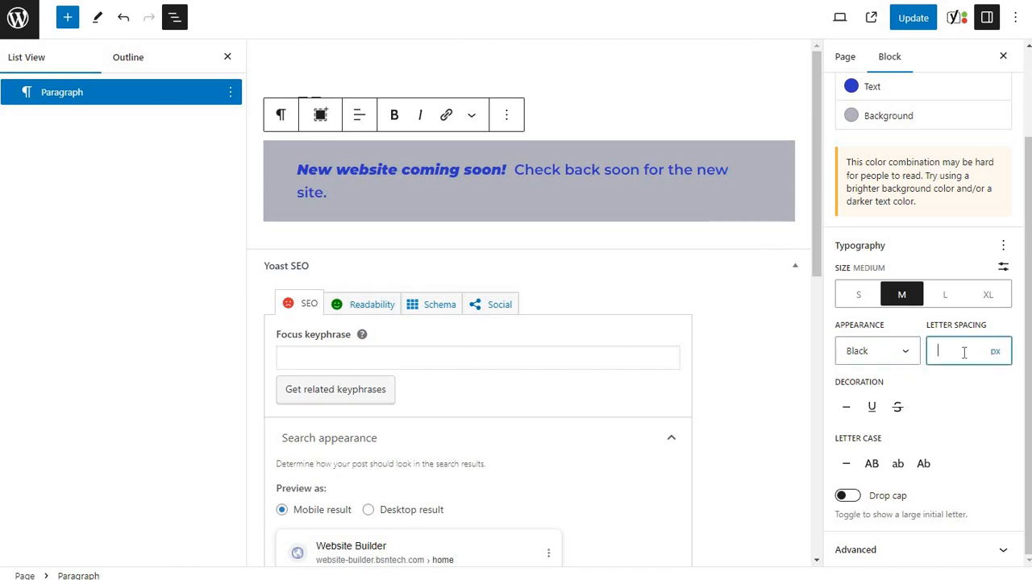
{"action": "type", "text": "5"}
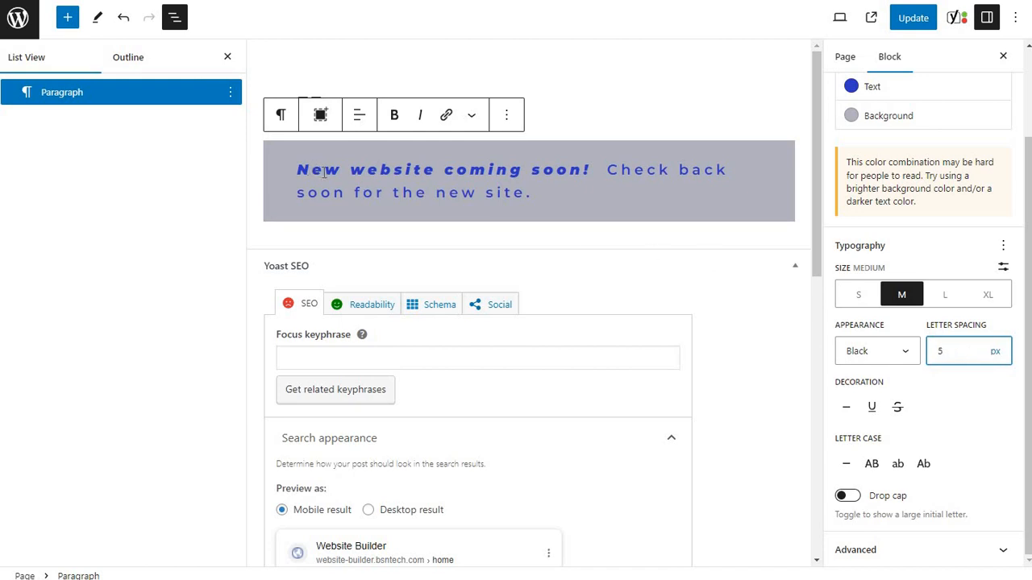
{"action": "left_click", "coordinate": [873, 408]}
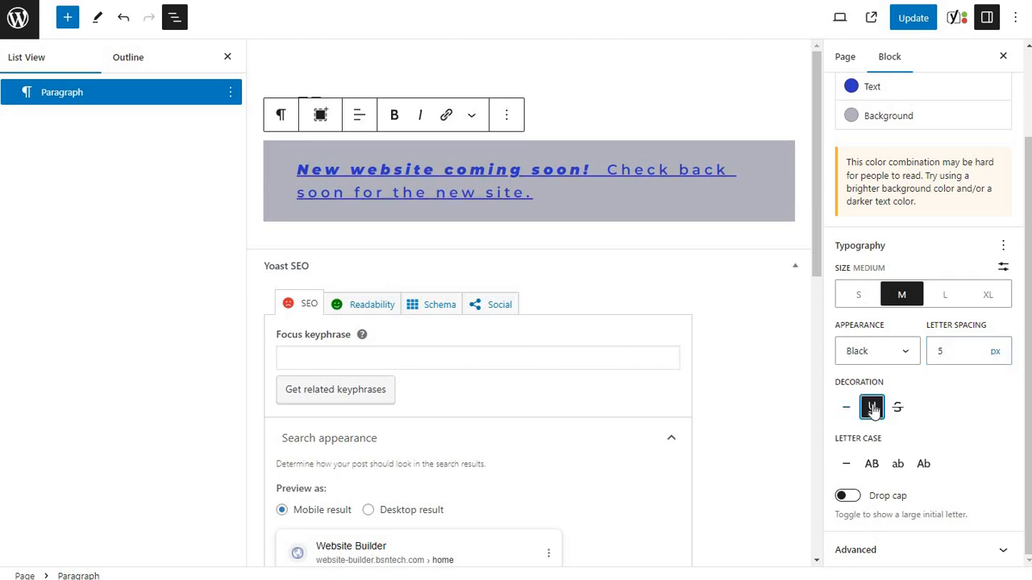
{"action": "left_click", "coordinate": [897, 409]}
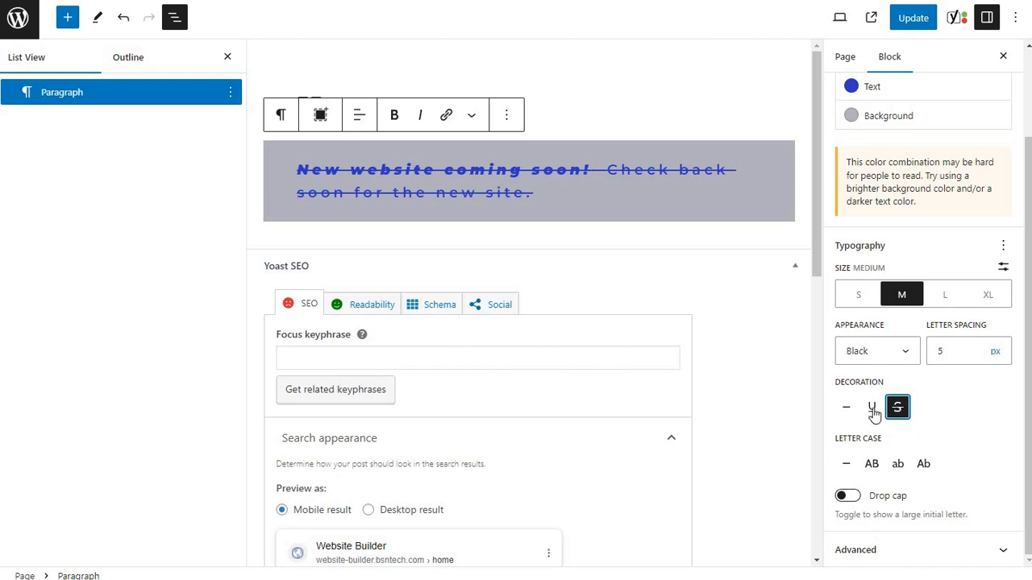
{"action": "left_click", "coordinate": [847, 413]}
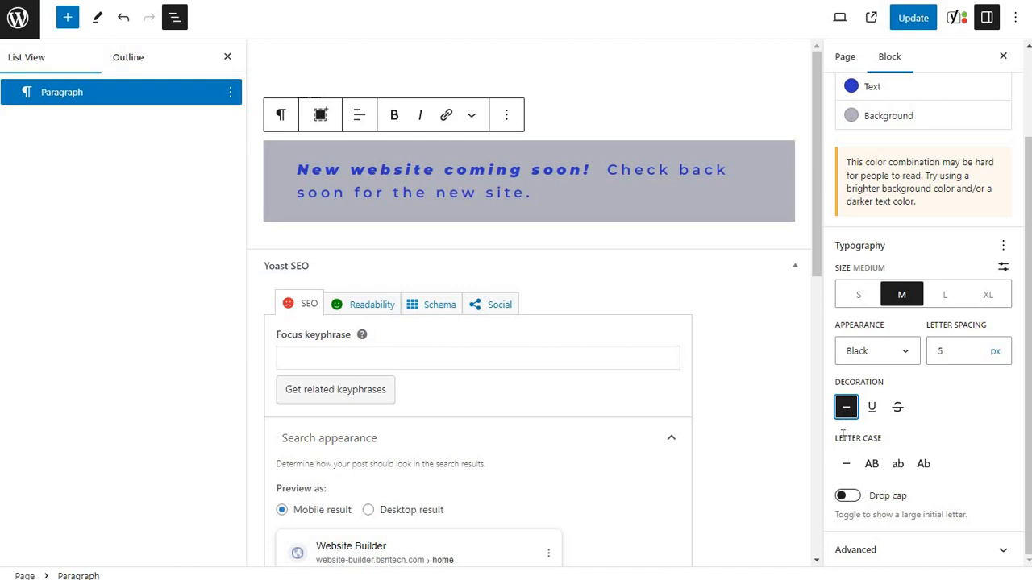
Step: Try the uppercase, lowercase and capitalize letter cases on the paragraph, and set the letter case back to none
{"action": "left_click", "coordinate": [872, 465]}
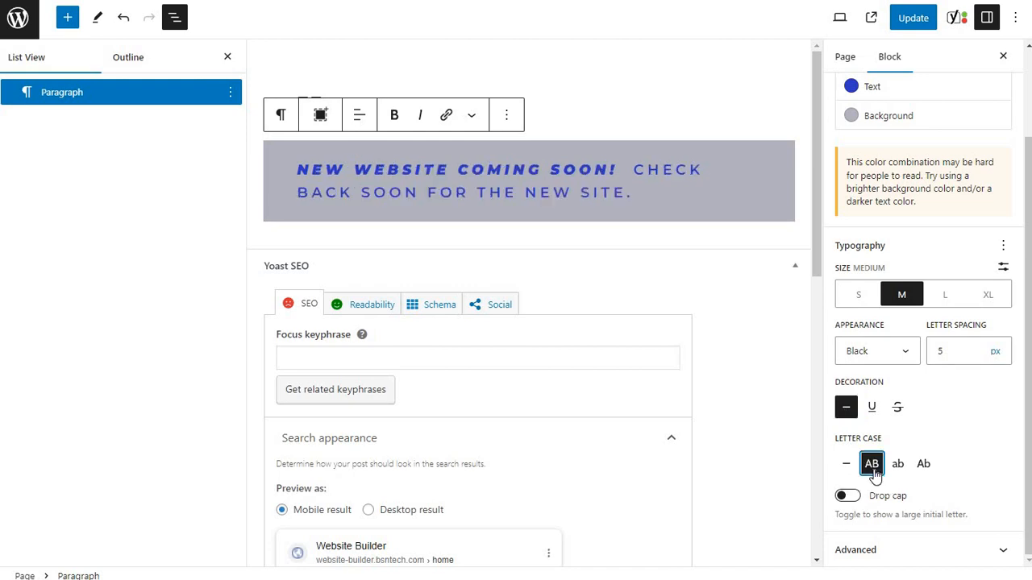
{"action": "left_click", "coordinate": [898, 465]}
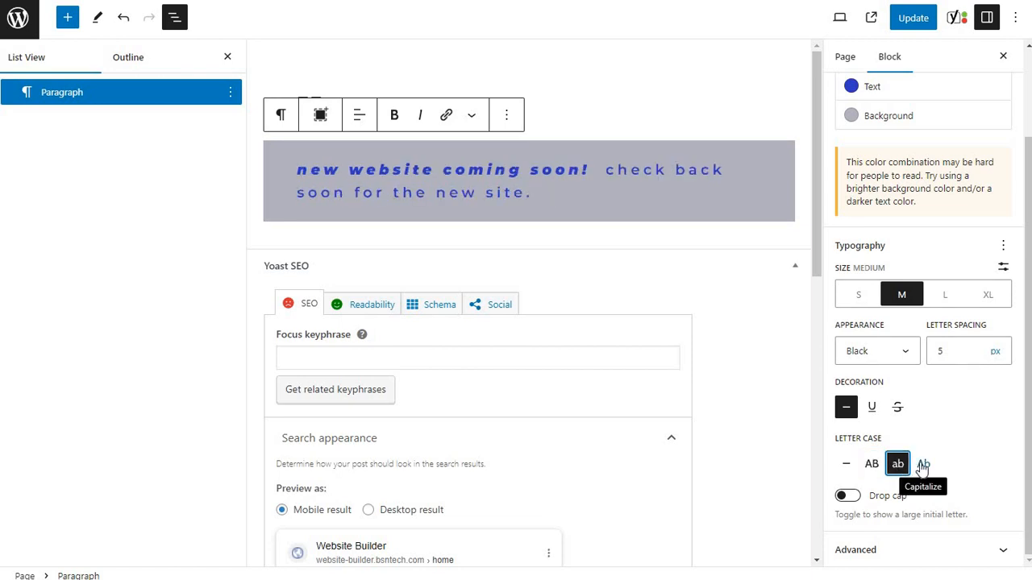
{"action": "left_click", "coordinate": [923, 465]}
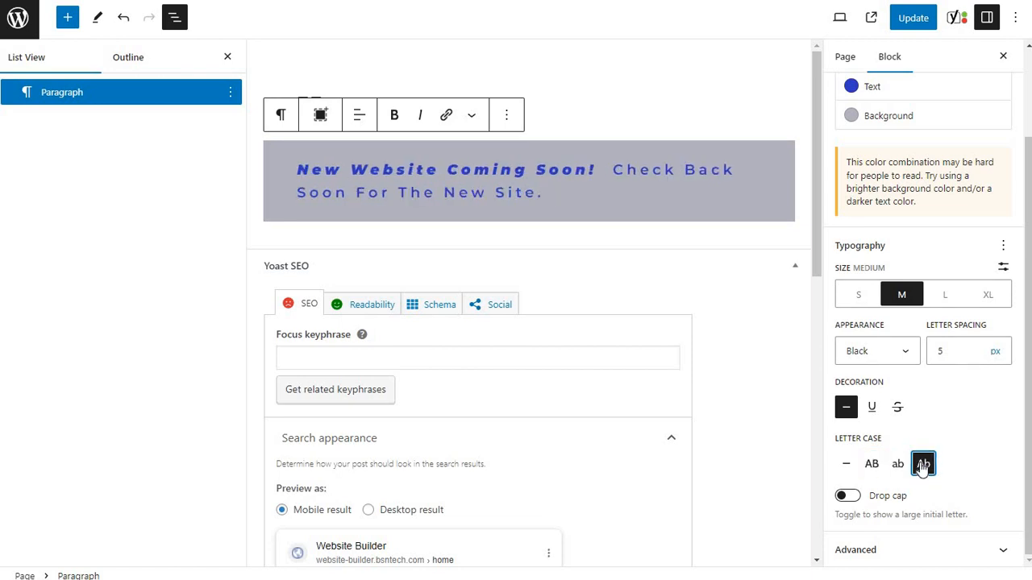
{"action": "left_click", "coordinate": [845, 465]}
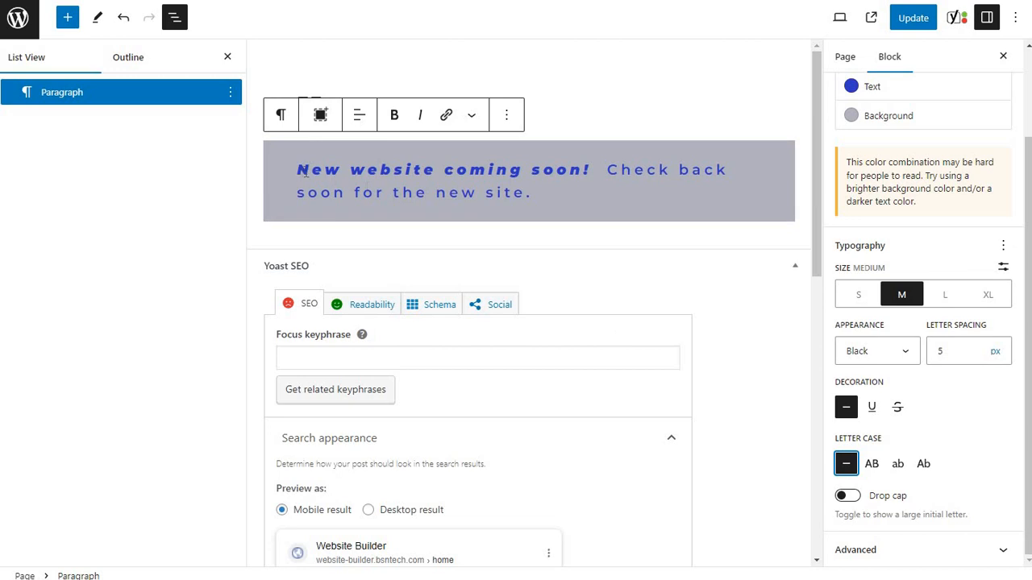
Step: Turn on the drop cap for the paragraph that starts with "New website coming soon!"
{"action": "left_click_drag", "start_coordinate": [307, 172], "coordinate": [303, 170]}
{"action": "left_click", "coordinate": [383, 179]}
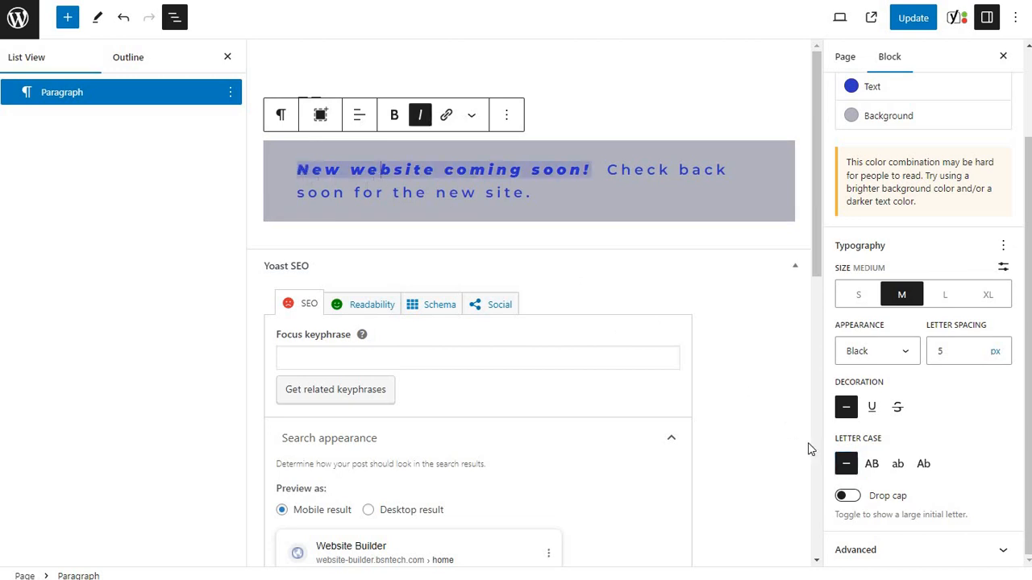
{"action": "left_click", "coordinate": [851, 499]}
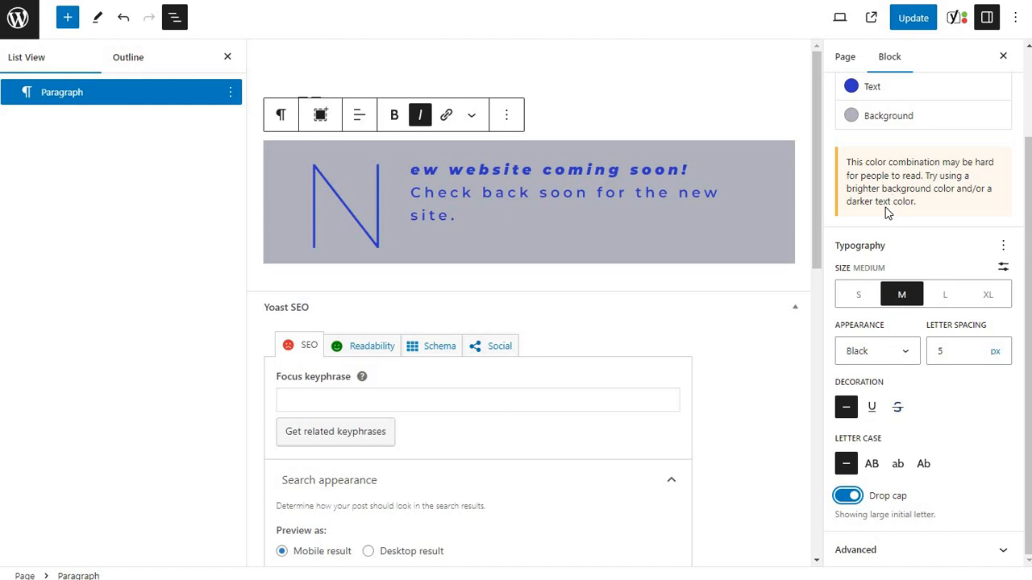
{"action": "left_click", "coordinate": [499, 173]}
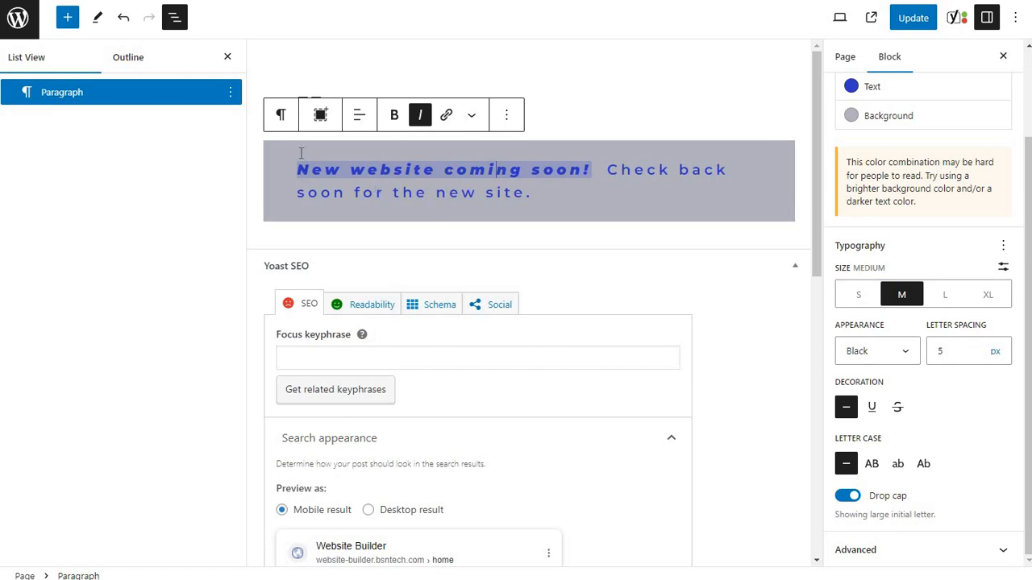
Step: Insert a GenerateBlocks Button block below the paragraph and set its text to "This is my text for the button"
{"action": "left_click", "coordinate": [68, 19]}
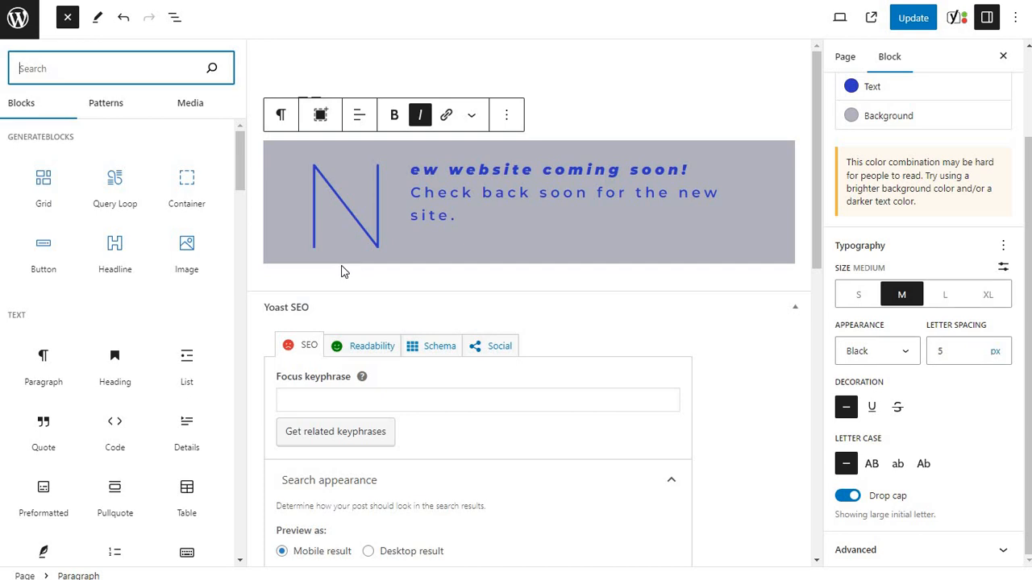
{"action": "left_click", "coordinate": [45, 247]}
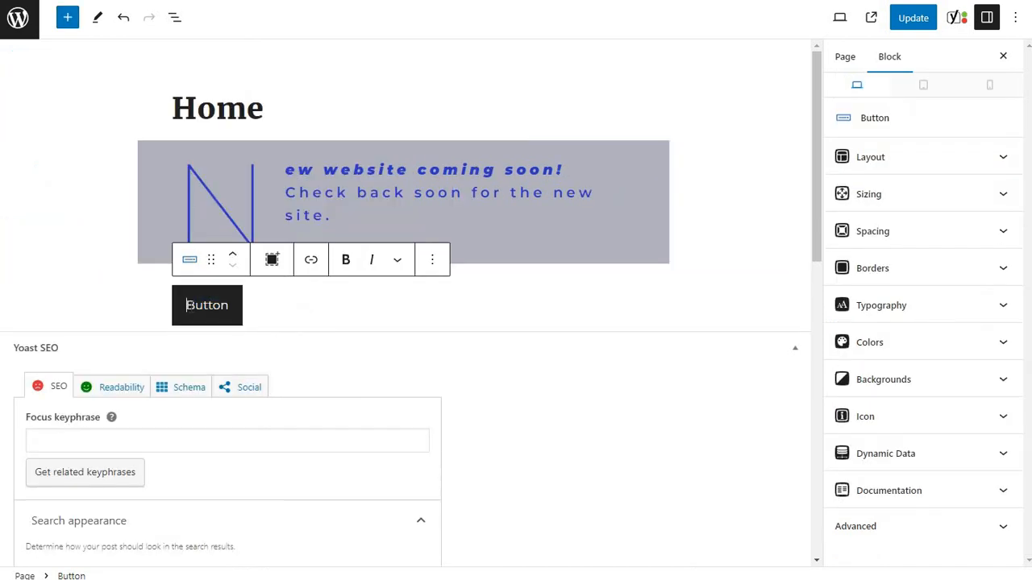
{"action": "left_click_drag", "start_coordinate": [185, 304], "coordinate": [229, 304]}
{"action": "type", "text": "Th"}
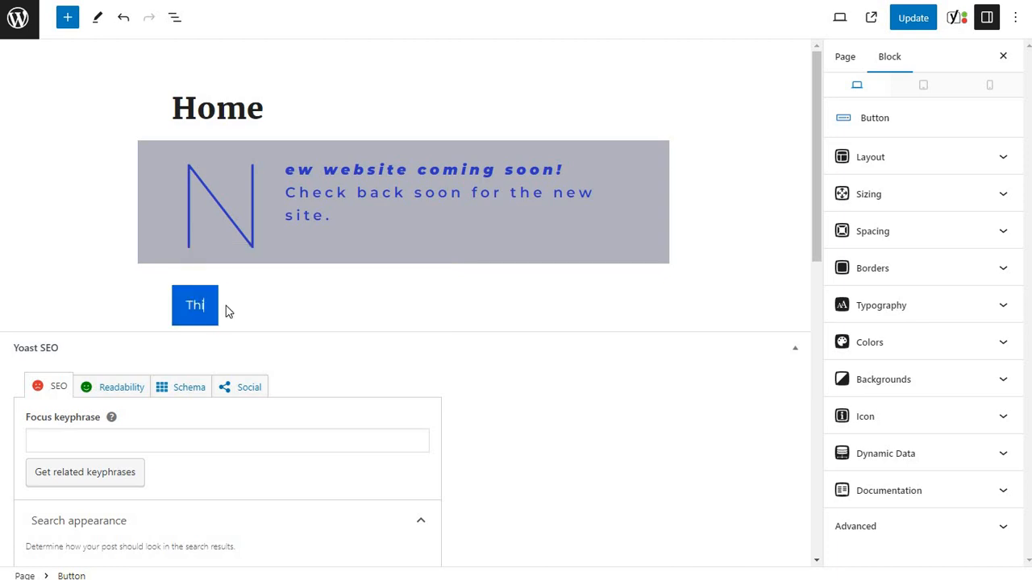
{"action": "type", "text": "is is my text for the button"}
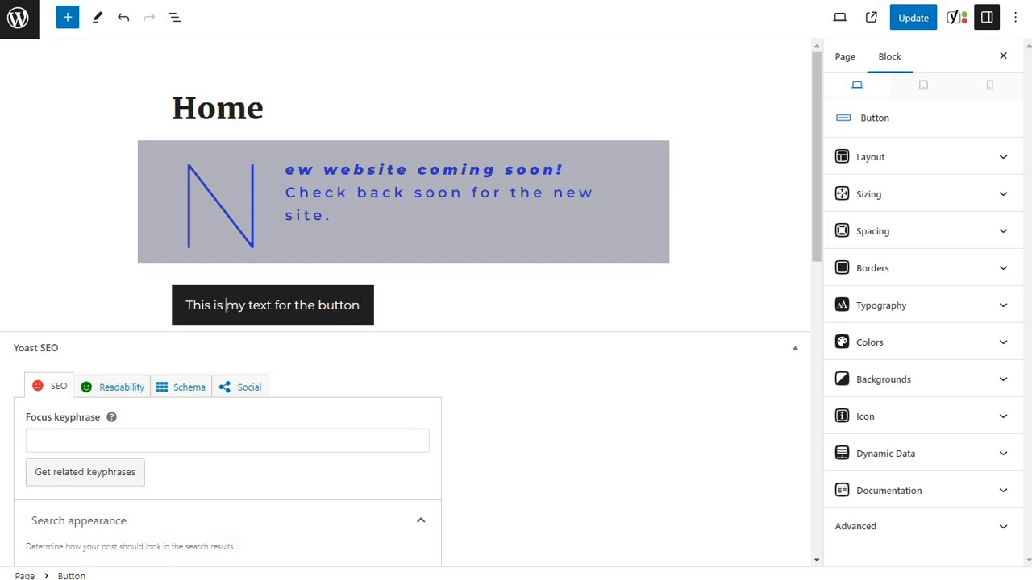
Step: Try to link the button to "home" and undo the overwriting of the button's text
{"action": "triple_click", "coordinate": [227, 304]}
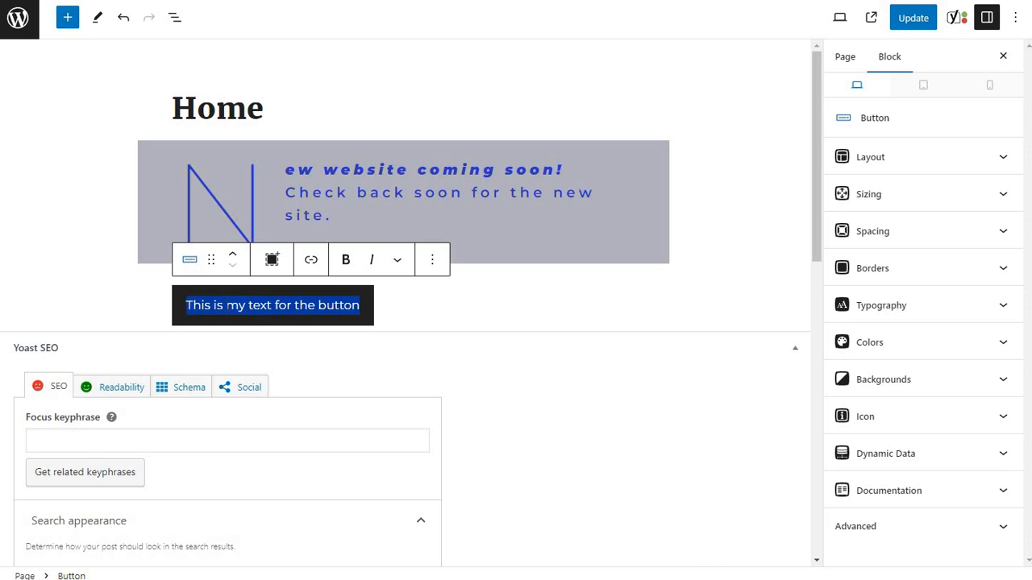
{"action": "left_click", "coordinate": [313, 261]}
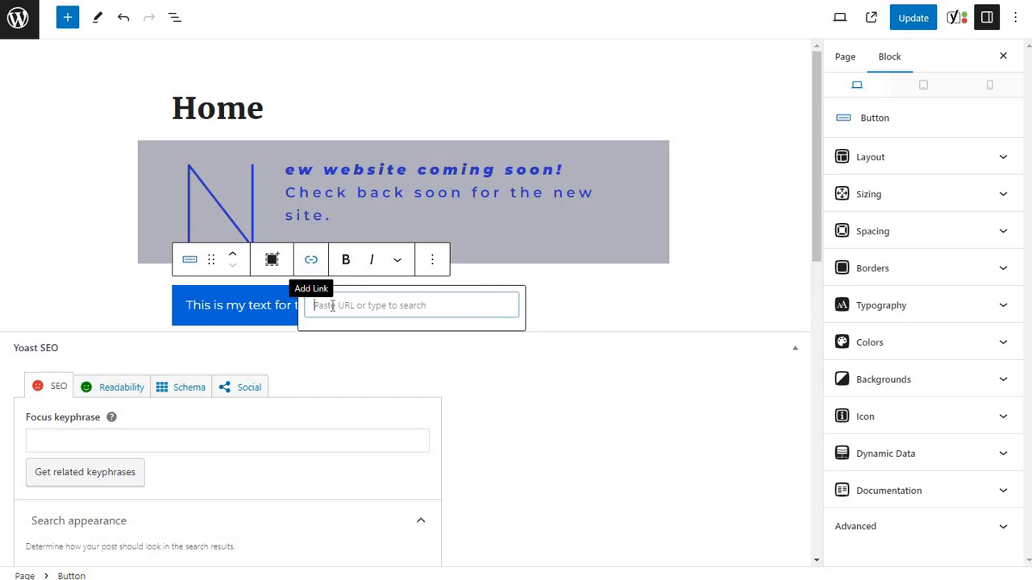
{"action": "type", "text": "home"}
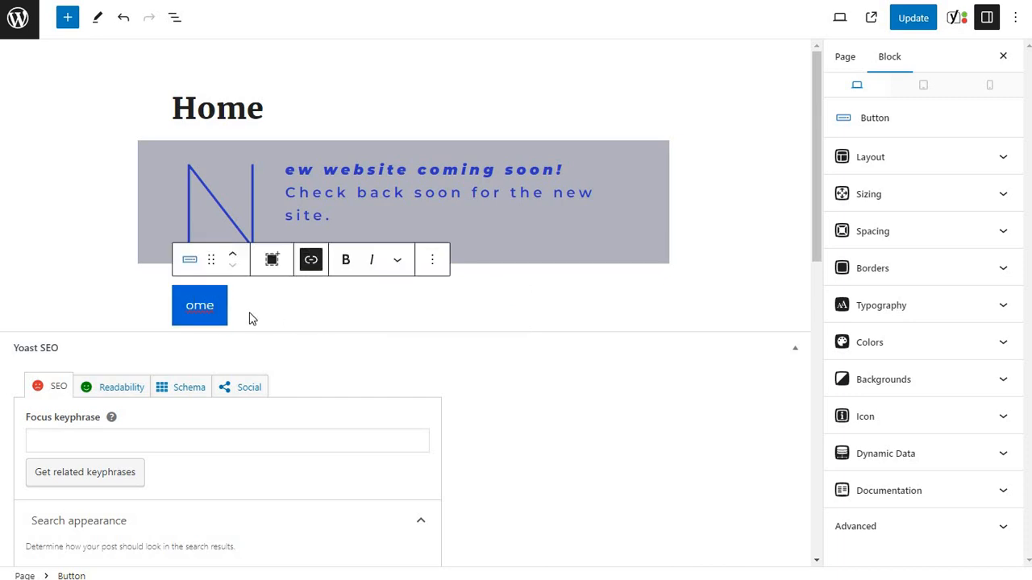
{"action": "left_click", "coordinate": [125, 24]}
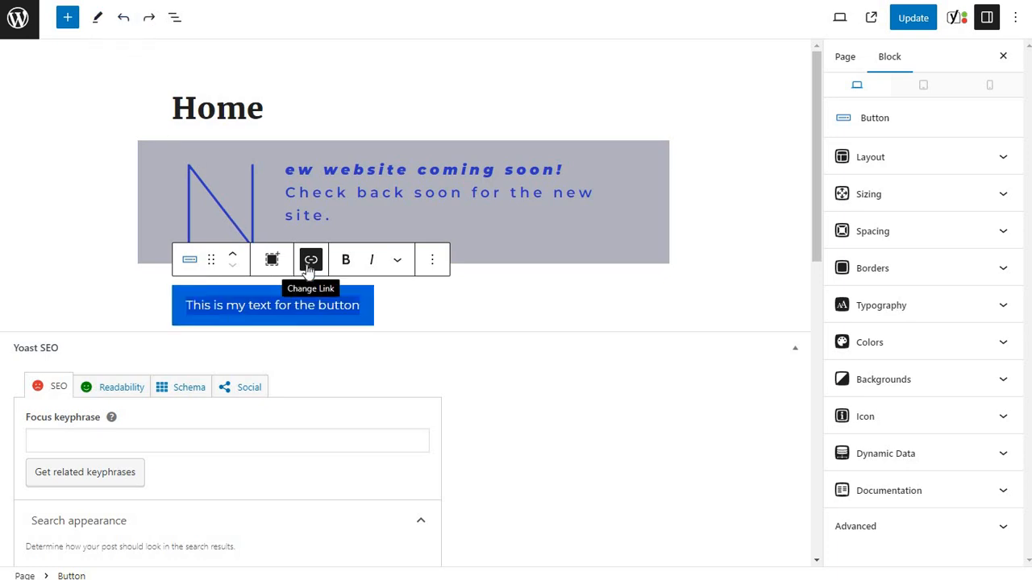
Step: Search for "home" as the button's link target and link the button to the site's Home page
{"action": "left_click", "coordinate": [310, 264]}
{"action": "type", "text": "h"}
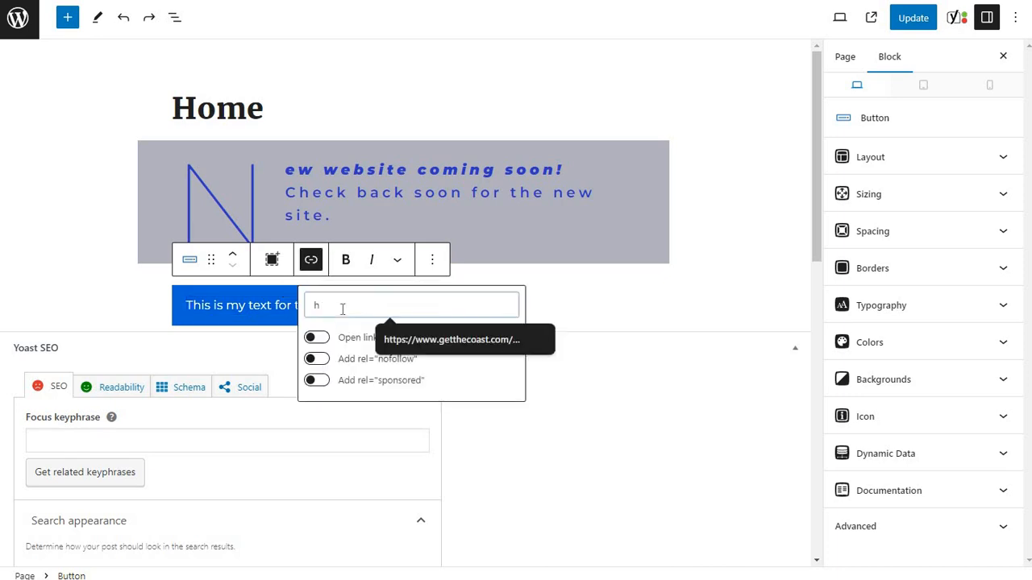
{"action": "type", "text": "ome"}
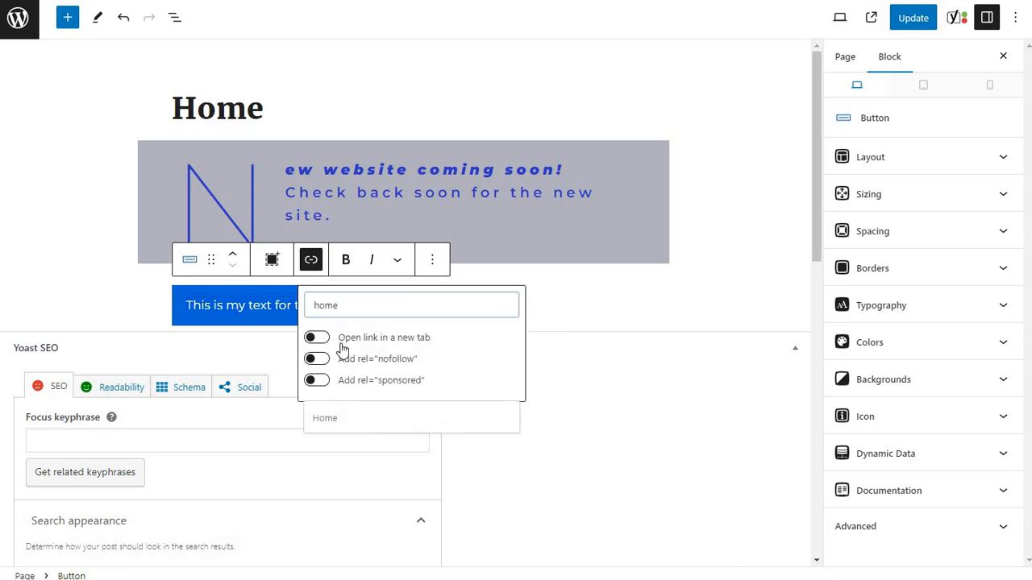
{"action": "left_click", "coordinate": [359, 421]}
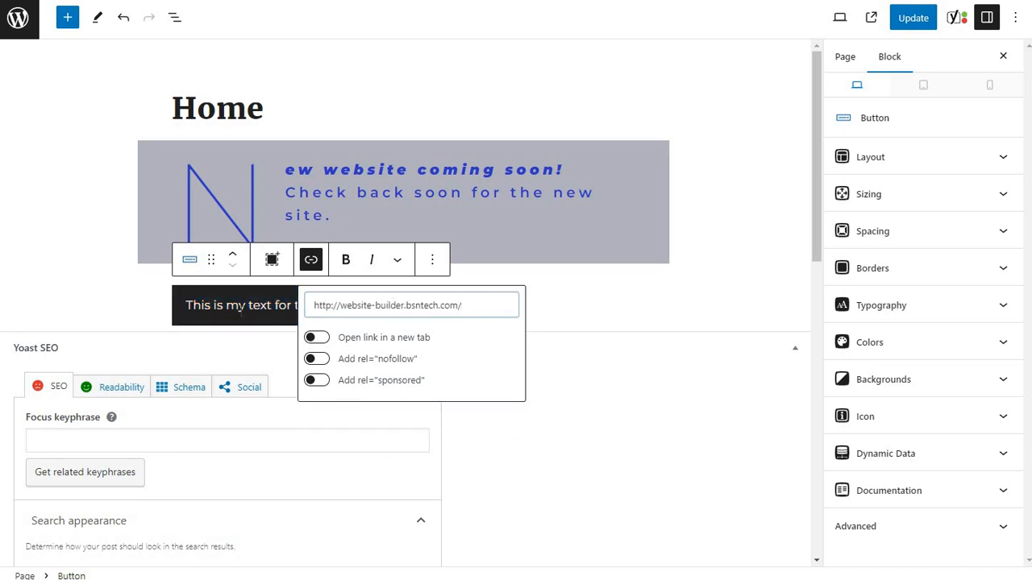
{"action": "triple_click", "coordinate": [240, 308]}
{"action": "left_click", "coordinate": [300, 305]}
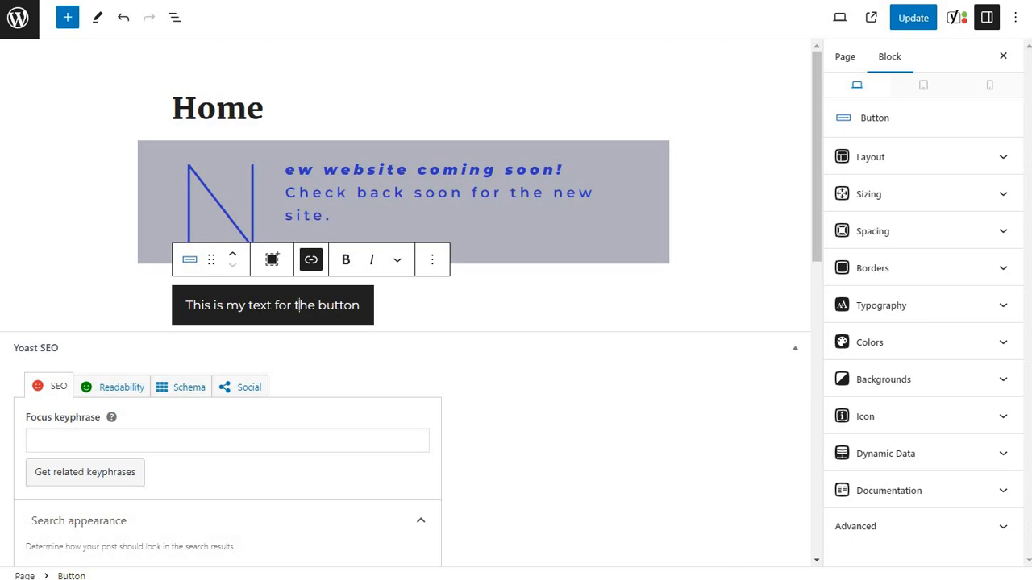
{"action": "left_click", "coordinate": [312, 259]}
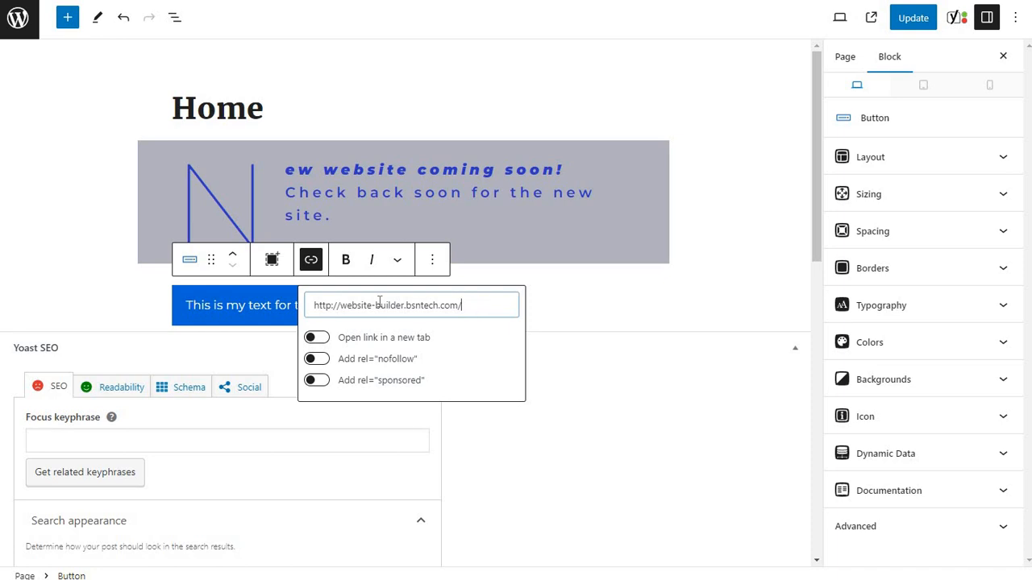
{"action": "left_click_drag", "start_coordinate": [463, 306], "coordinate": [303, 298]}
{"action": "left_click", "coordinate": [296, 305]}
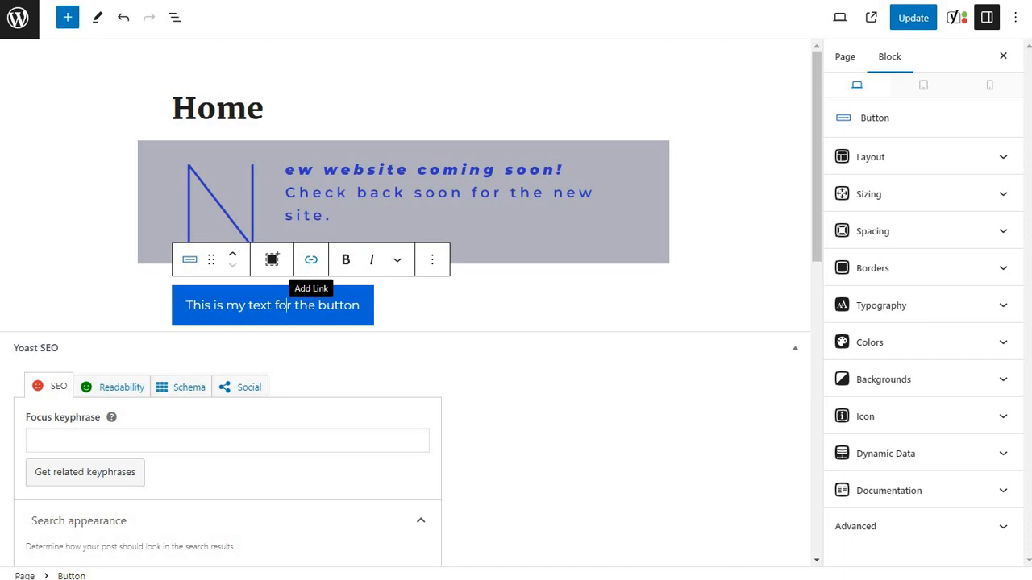
Step: Make the word "button" in the button's text bold and italic
{"action": "left_click", "coordinate": [346, 264]}
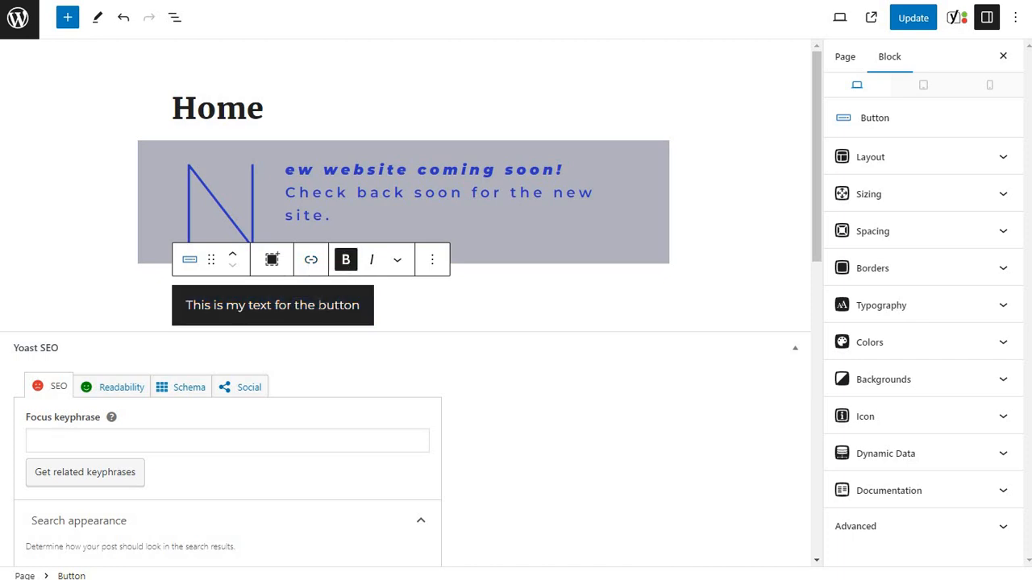
{"action": "left_click", "coordinate": [345, 258]}
{"action": "left_click_drag", "start_coordinate": [318, 305], "coordinate": [360, 305]}
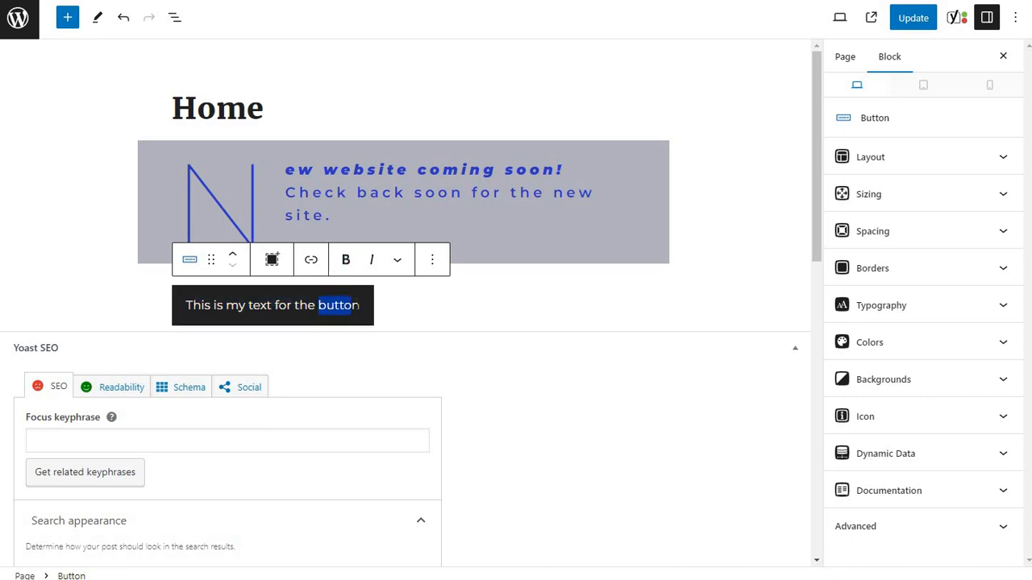
{"action": "left_click", "coordinate": [346, 270]}
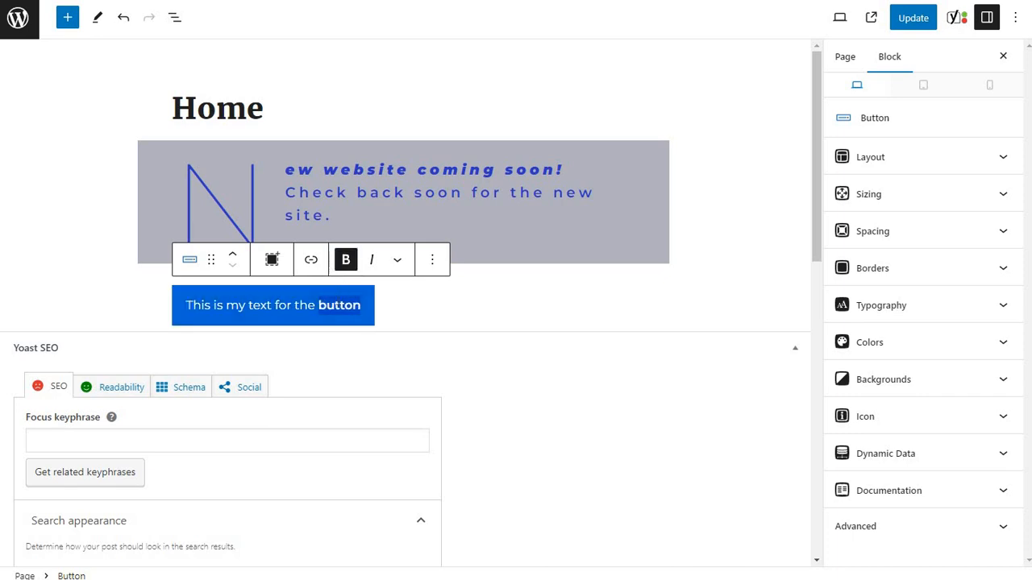
{"action": "left_click", "coordinate": [371, 260]}
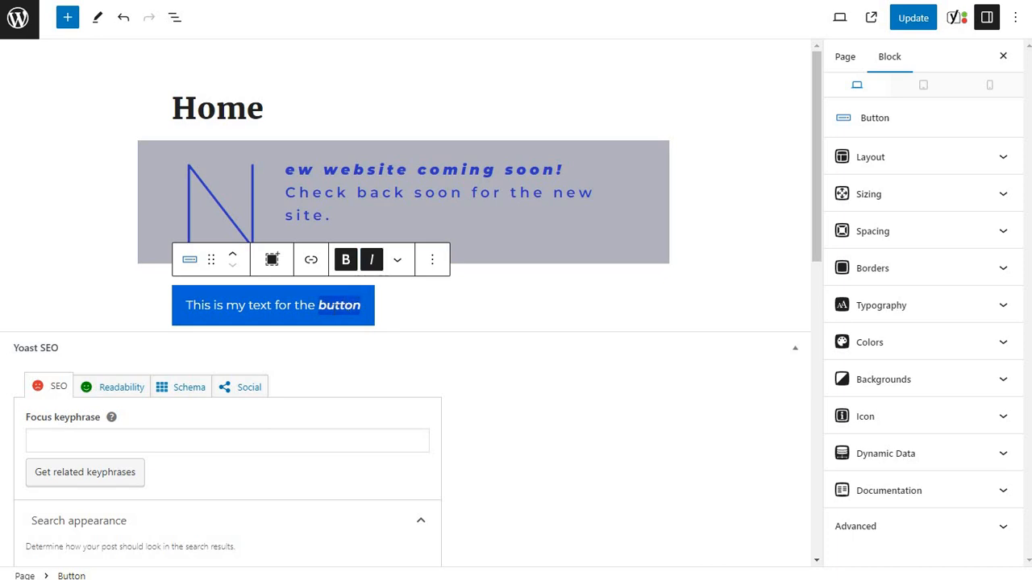
{"action": "left_click", "coordinate": [324, 305]}
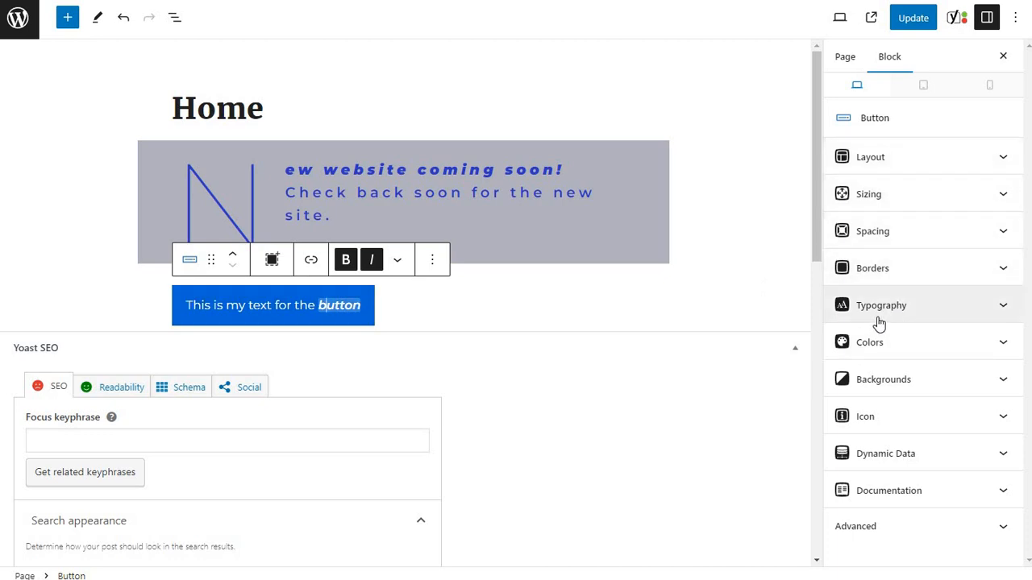
Step: In the button's layout settings, try flex-end and flex-start item alignment, clear the alignment, and set the content justification to center
{"action": "left_click", "coordinate": [894, 164]}
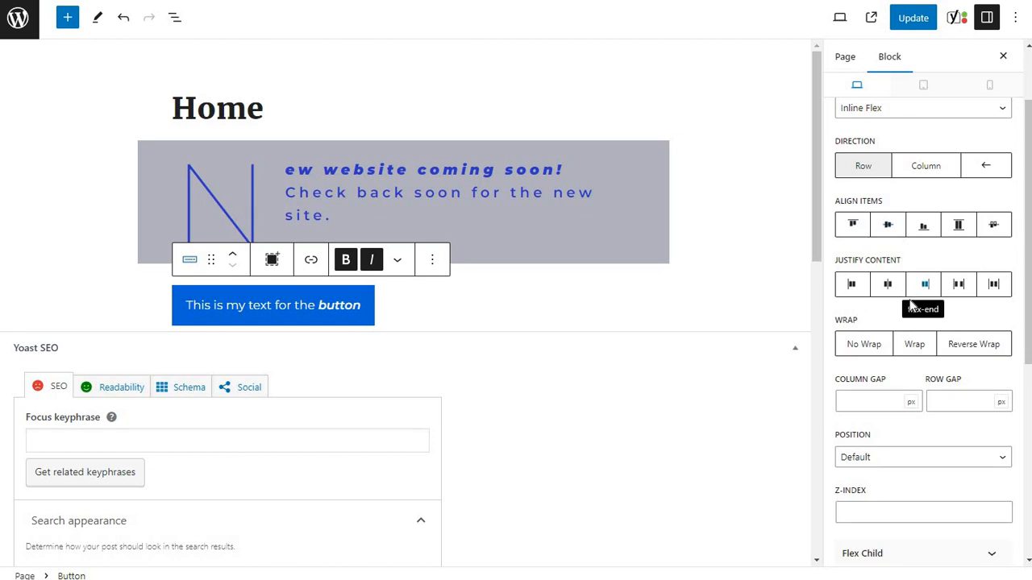
{"action": "left_click", "coordinate": [897, 227]}
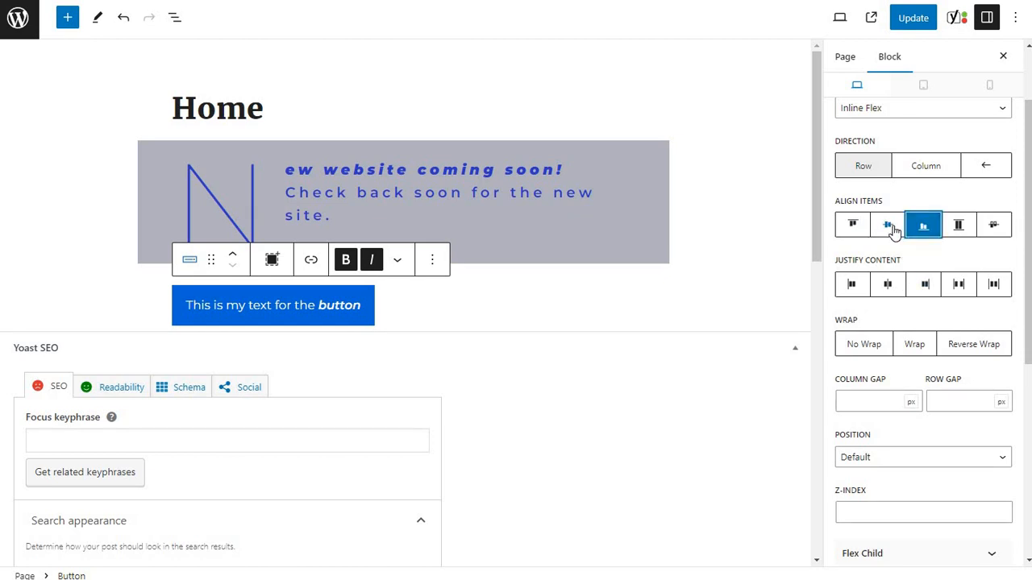
{"action": "left_click", "coordinate": [852, 229]}
{"action": "left_click", "coordinate": [850, 285]}
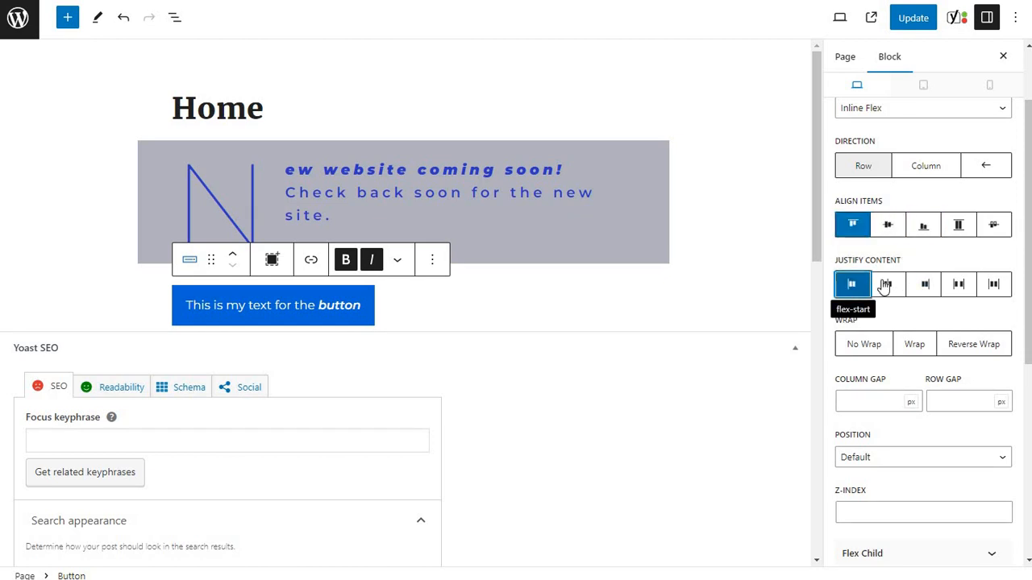
{"action": "left_click", "coordinate": [883, 282]}
{"action": "left_click", "coordinate": [852, 225]}
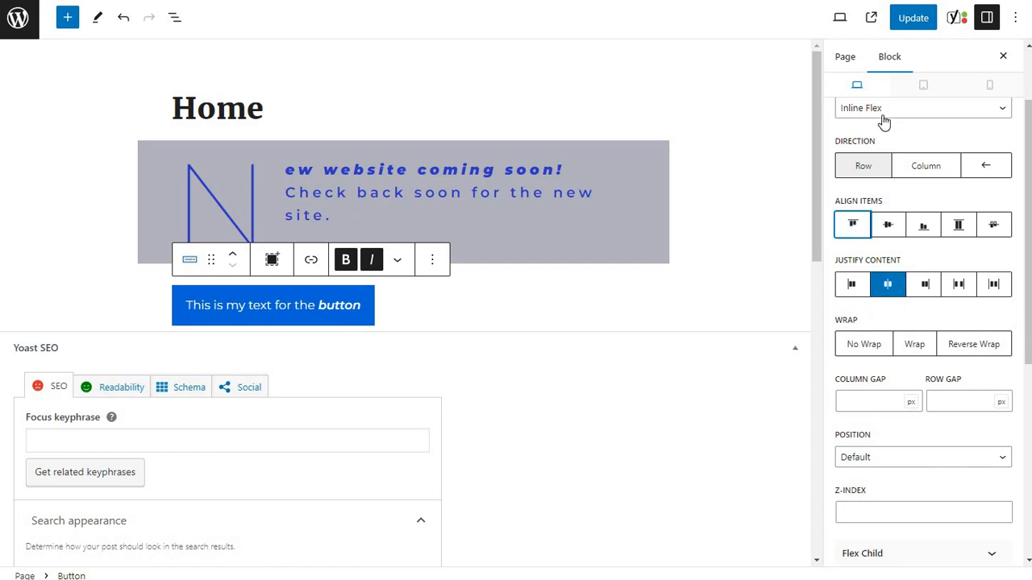
{"action": "left_click", "coordinate": [884, 113]}
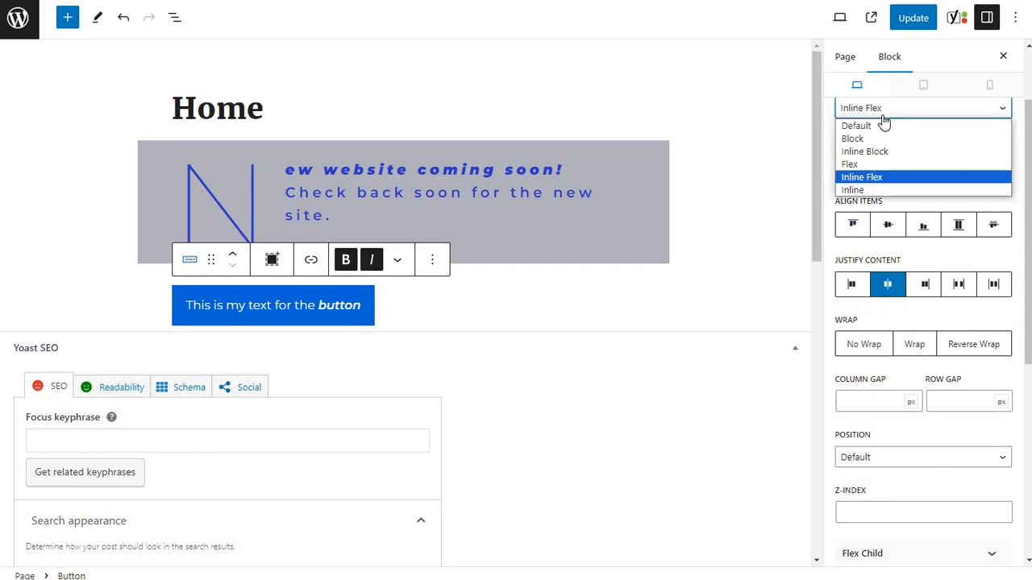
{"action": "left_click", "coordinate": [883, 116]}
{"action": "scroll", "coordinate": [879, 141], "scroll_direction": "up", "scroll_amount": 1}
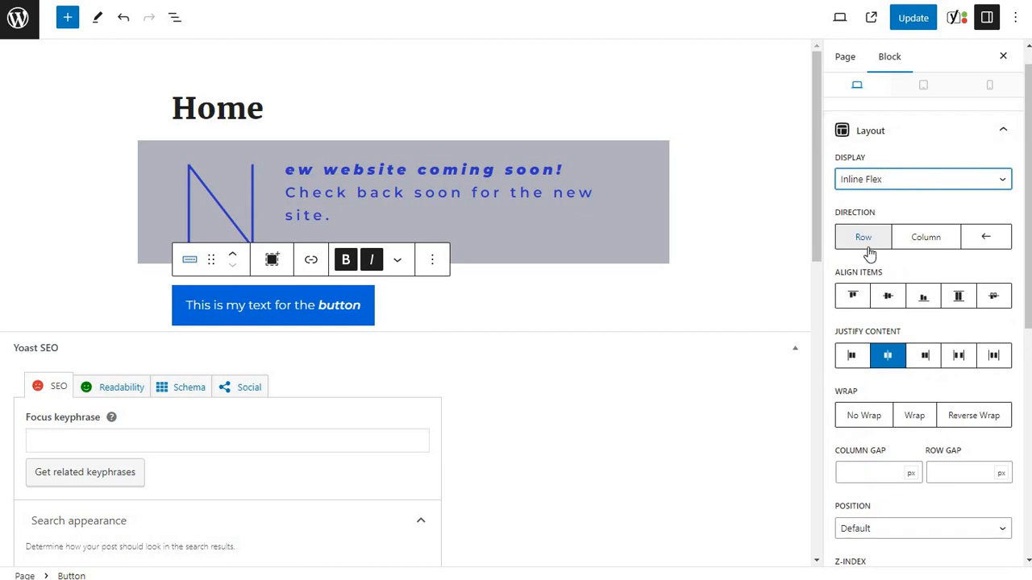
Step: In the button's sizing settings, try a minimum width of 300 px and clear it again
{"action": "scroll", "coordinate": [869, 253], "scroll_direction": "down", "scroll_amount": 4}
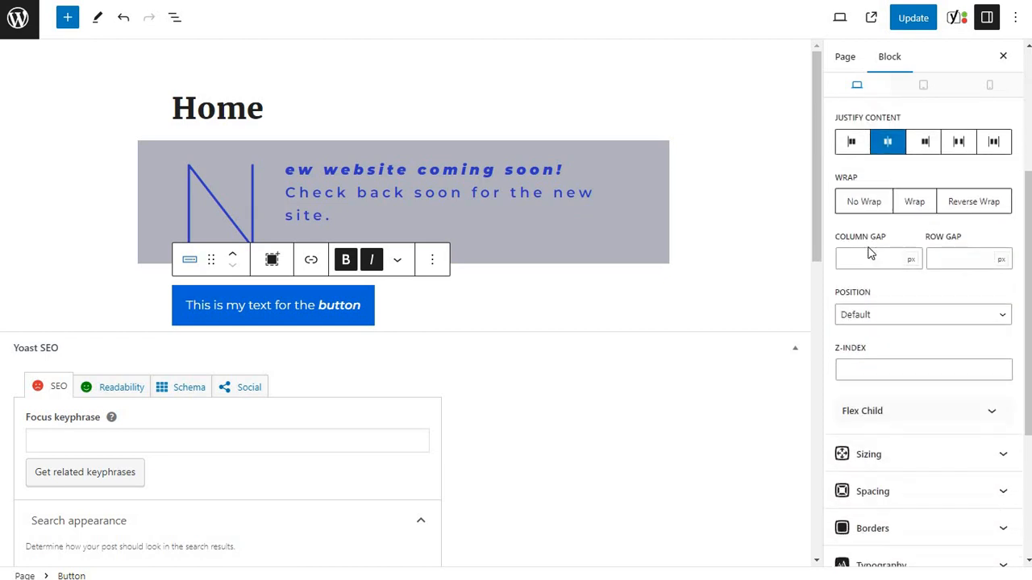
{"action": "scroll", "coordinate": [869, 257], "scroll_direction": "down", "scroll_amount": 1}
{"action": "left_click", "coordinate": [879, 312]}
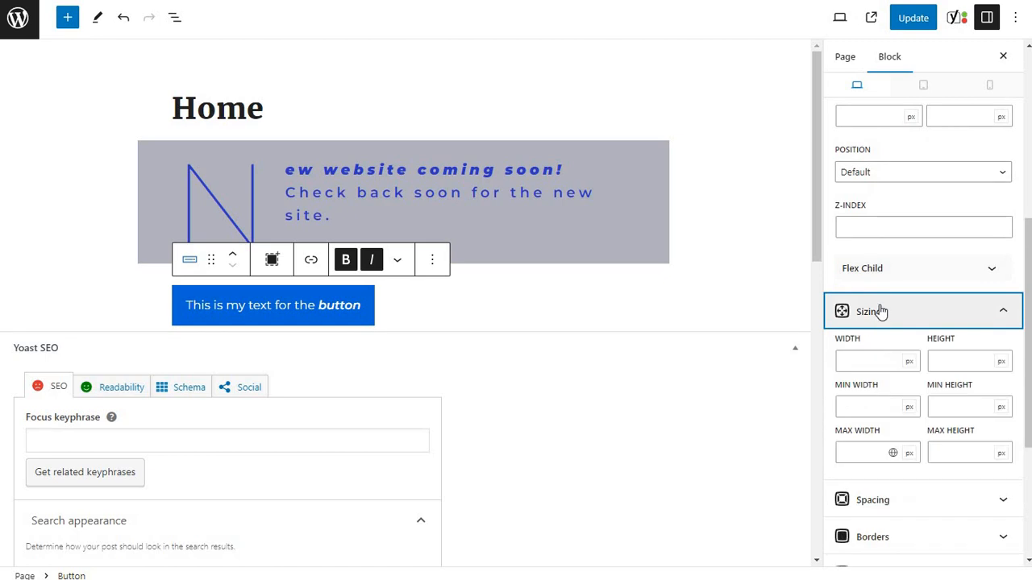
{"action": "scroll", "coordinate": [881, 312], "scroll_direction": "down", "scroll_amount": 2}
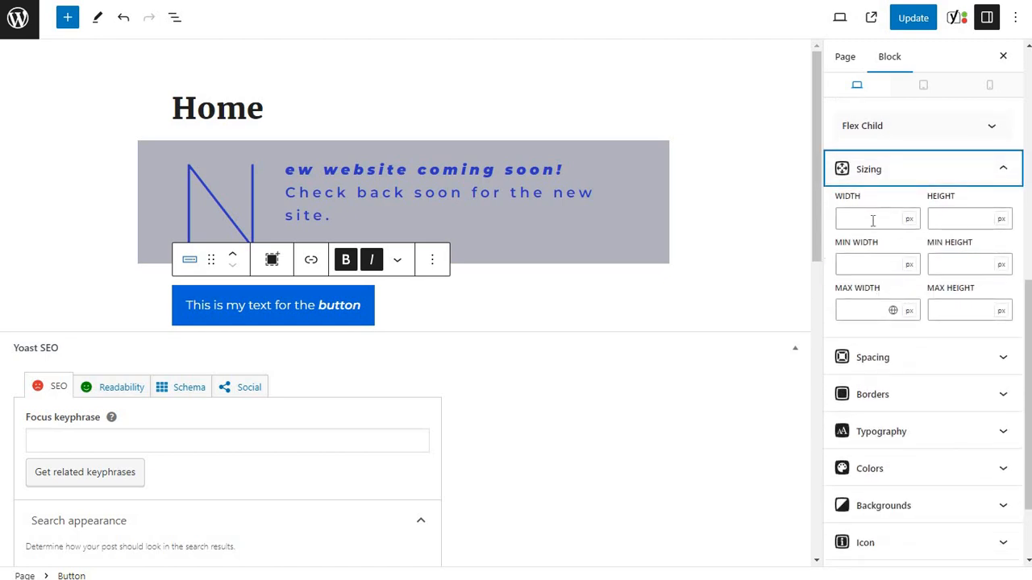
{"action": "left_click", "coordinate": [863, 265]}
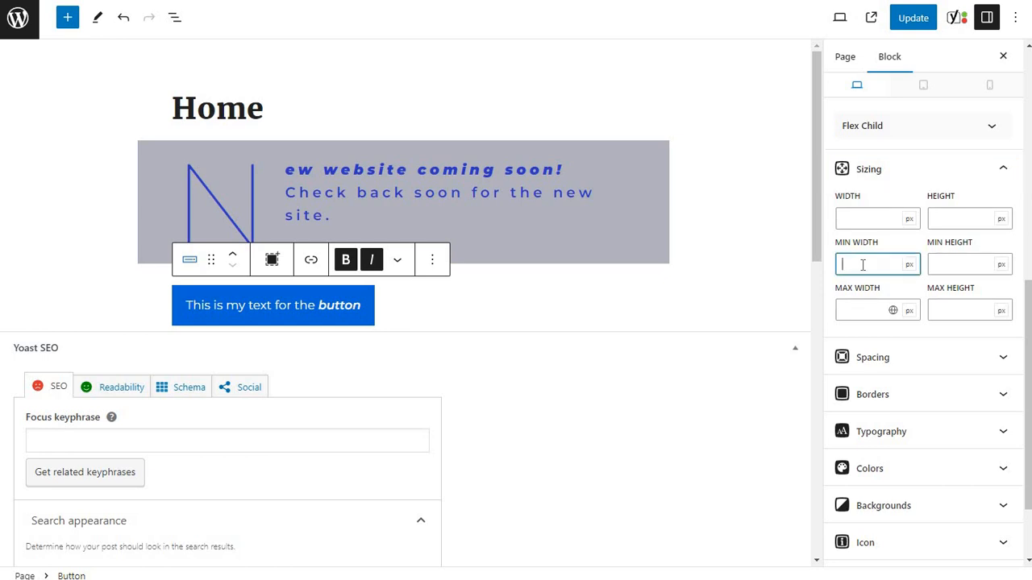
{"action": "type", "text": "300"}
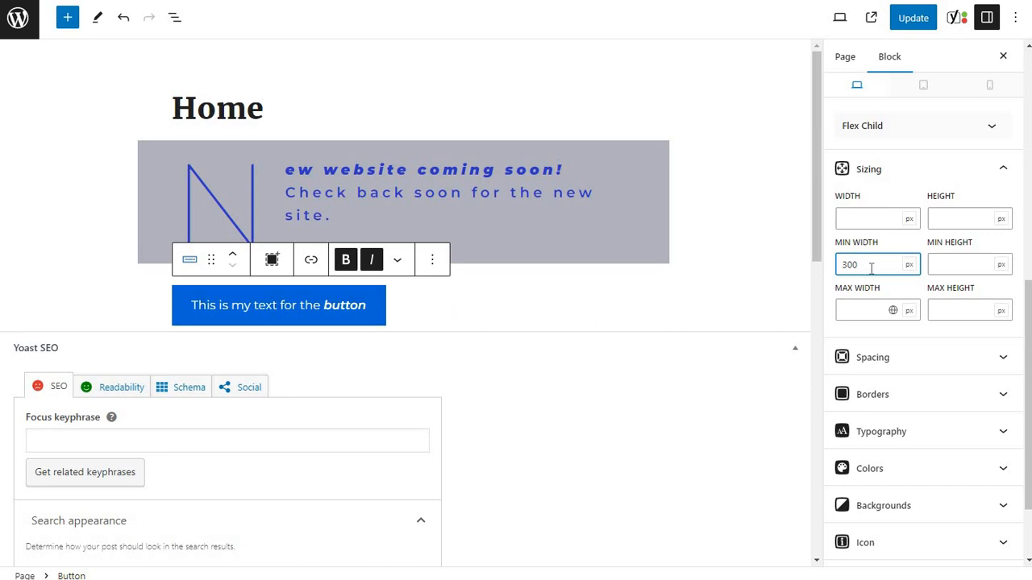
{"action": "double_click", "coordinate": [838, 264]}
{"action": "key", "text": "BackSpace"}
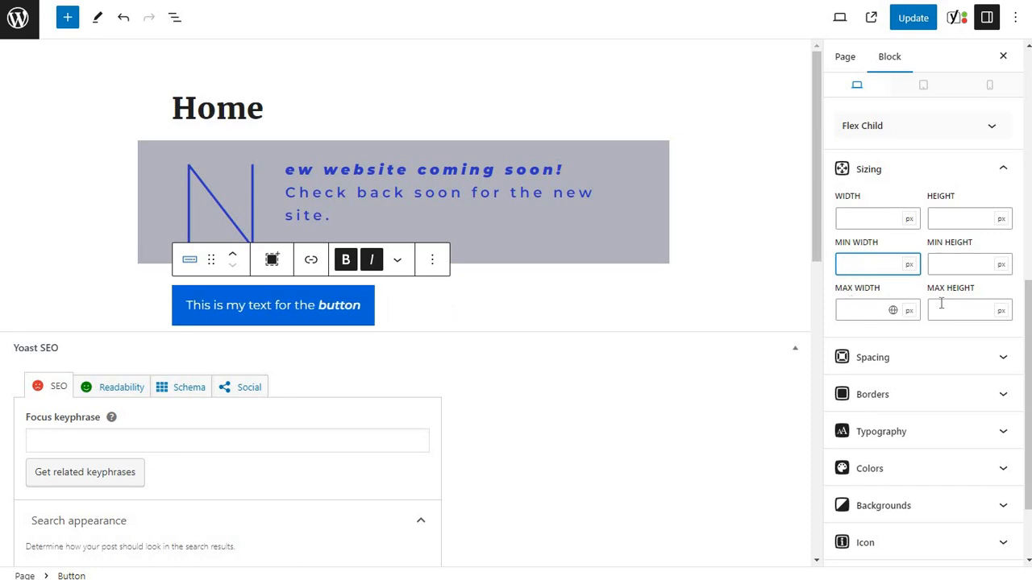
Step: Set the button's maximum width to 500 px and its minimum width to 300 px
{"action": "left_click", "coordinate": [861, 309]}
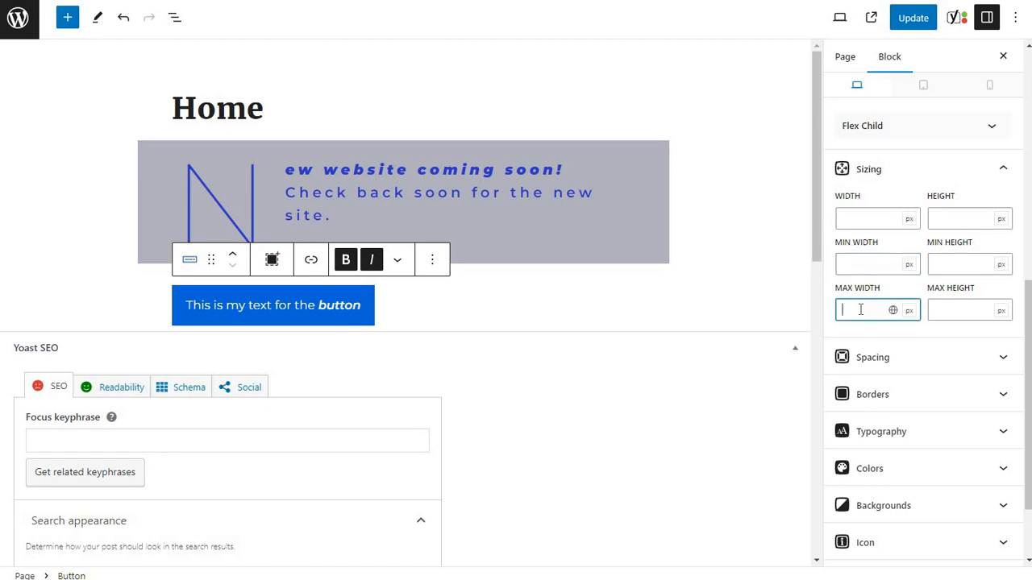
{"action": "type", "text": "500"}
{"action": "left_click", "coordinate": [860, 266]}
{"action": "type", "text": "3"}
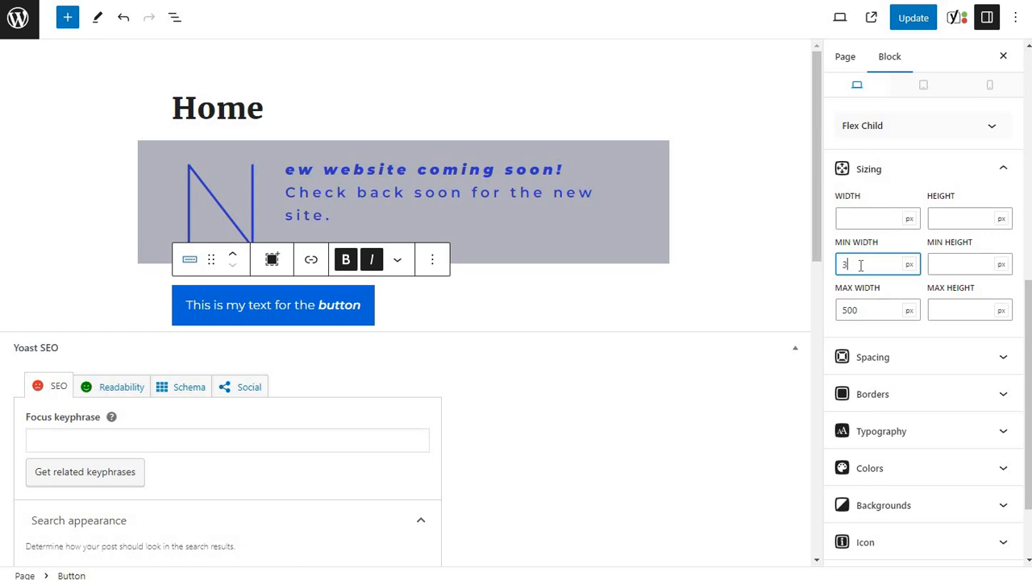
{"action": "type", "text": "00"}
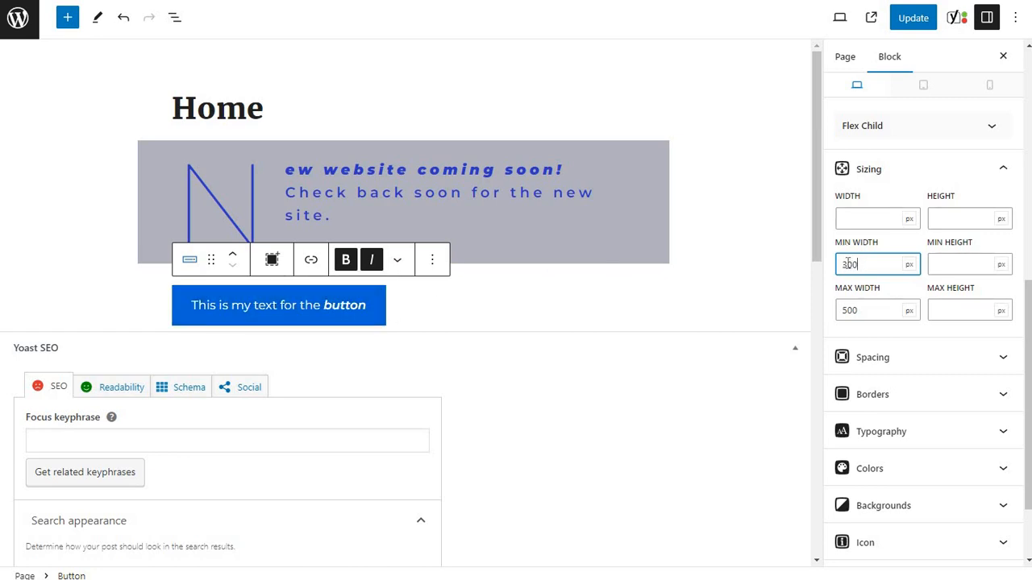
Step: Try minimum widths of 500 px and 600 px for the button, and return it to 300 px
{"action": "left_click_drag", "start_coordinate": [848, 265], "coordinate": [838, 264]}
{"action": "type", "text": "5"}
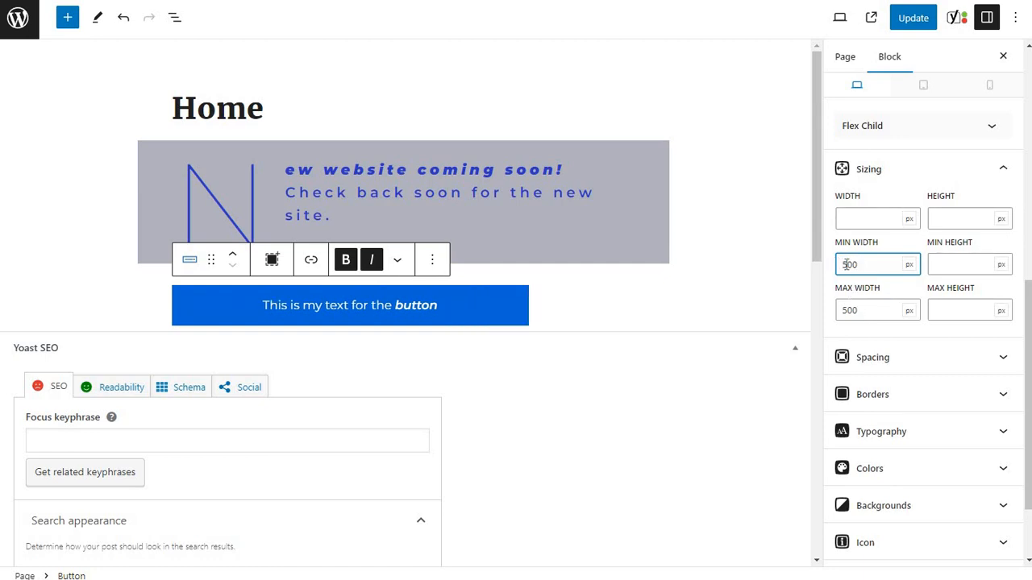
{"action": "left_click_drag", "start_coordinate": [846, 265], "coordinate": [836, 265]}
{"action": "type", "text": "6"}
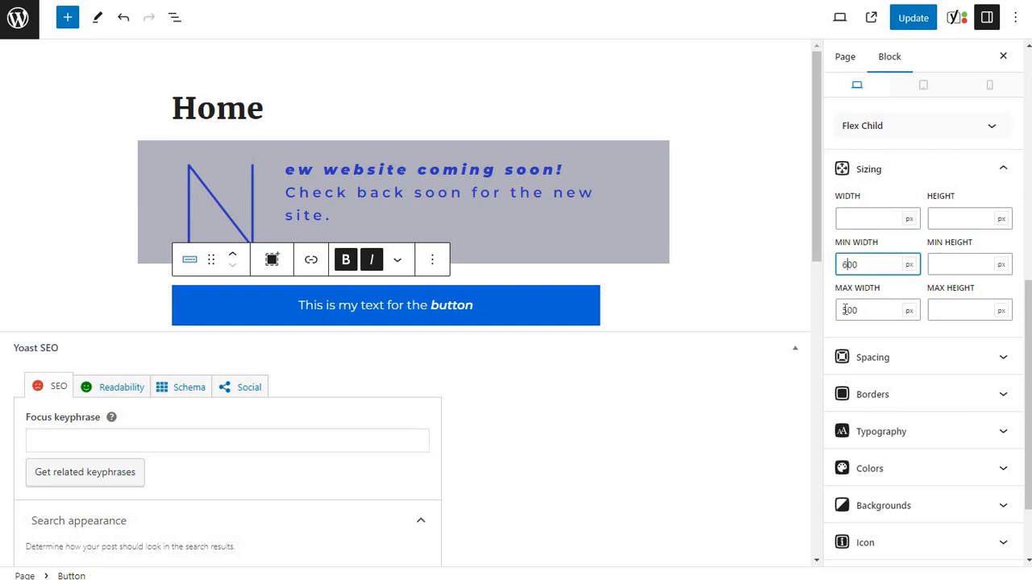
{"action": "double_click", "coordinate": [838, 269]}
{"action": "type", "text": "300"}
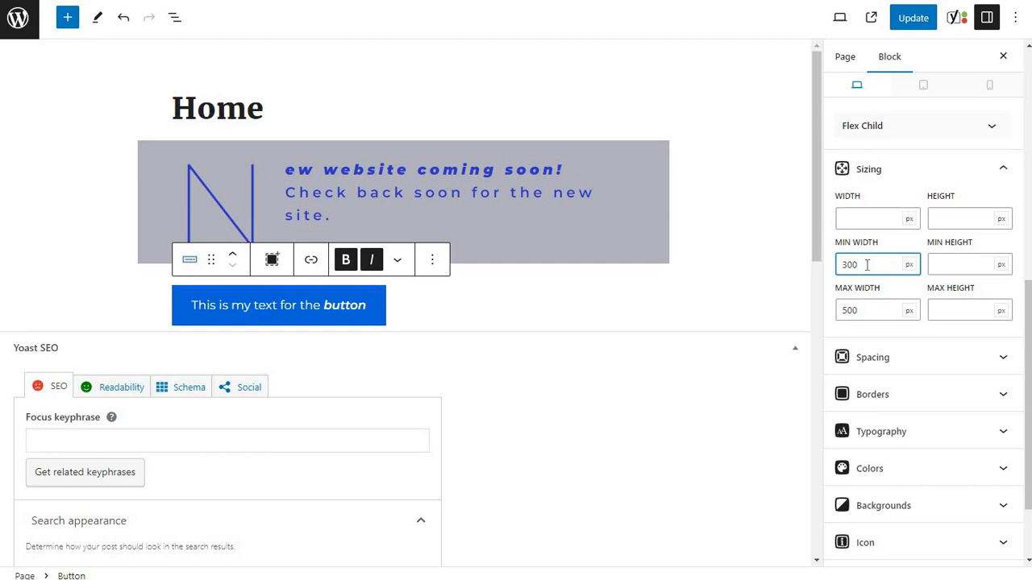
Step: Clear the button's minimum width and maximum width values
{"action": "double_click", "coordinate": [833, 266]}
{"action": "key", "text": "BackSpace"}
{"action": "left_click", "coordinate": [842, 308]}
{"action": "double_click", "coordinate": [844, 309]}
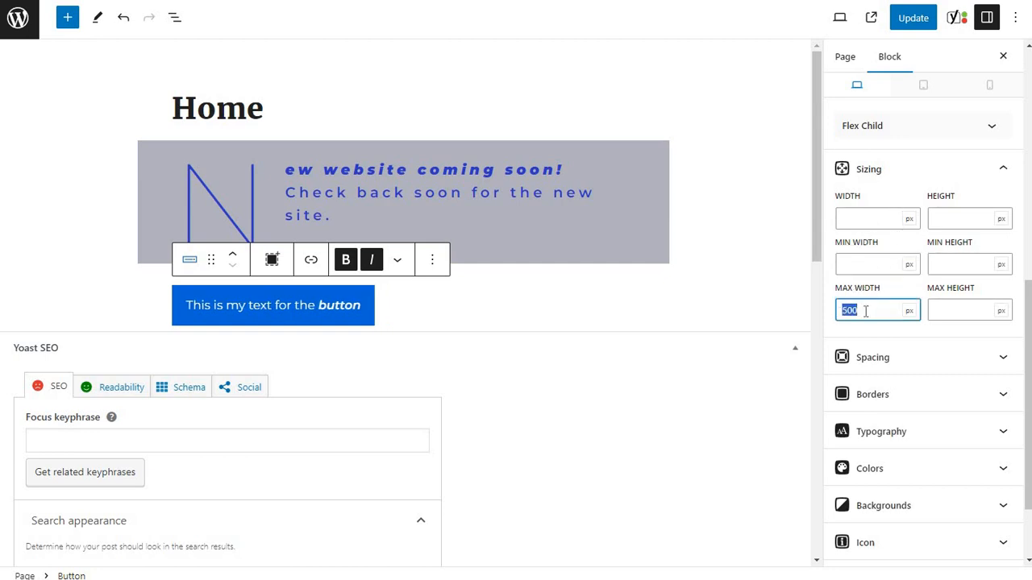
{"action": "key", "text": "BackSpace"}
Step: In the button's spacing settings, remove the top and bottom padding values
{"action": "left_click", "coordinate": [869, 358]}
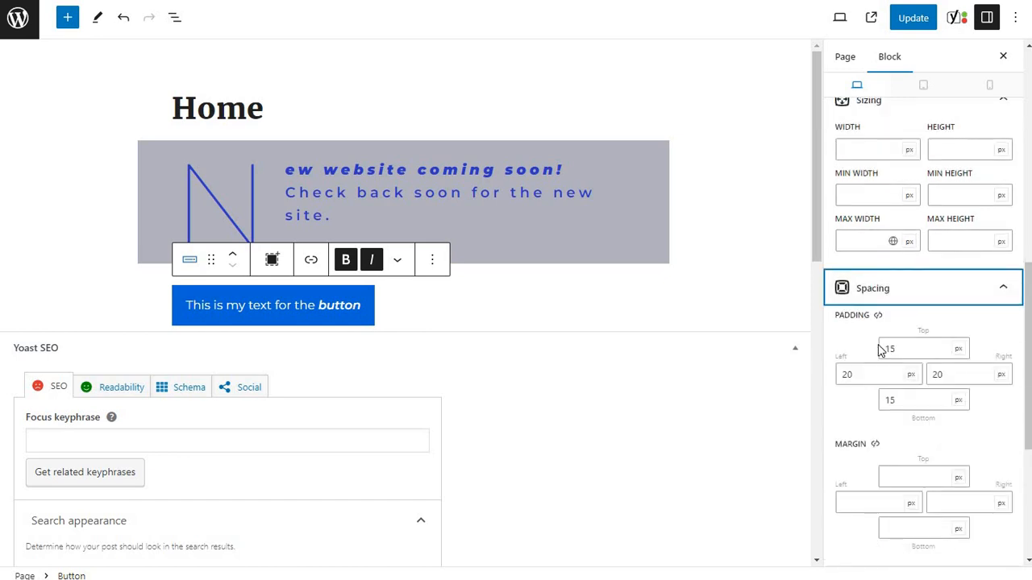
{"action": "scroll", "coordinate": [881, 349], "scroll_direction": "down", "scroll_amount": 1}
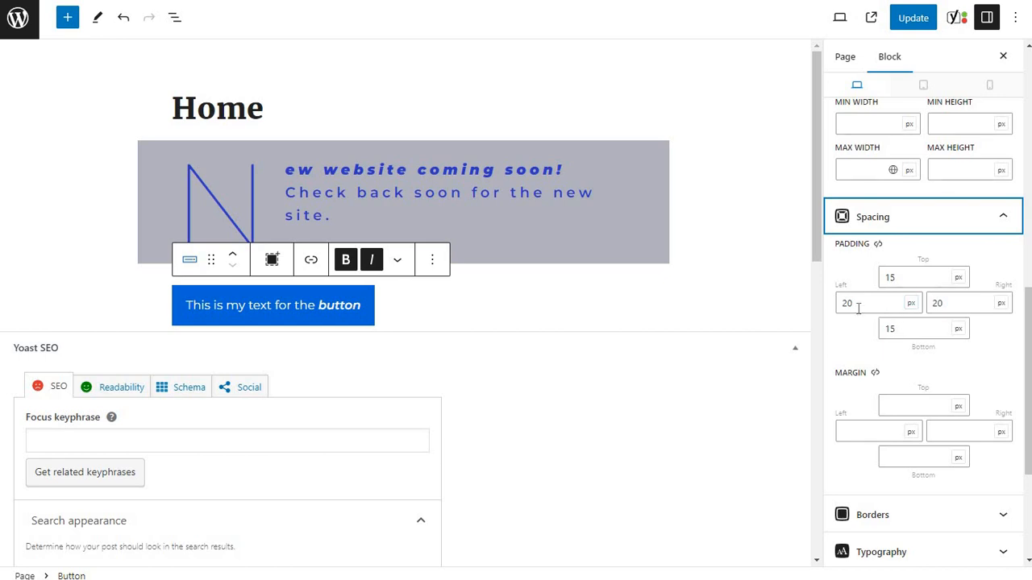
{"action": "left_click_drag", "start_coordinate": [906, 279], "coordinate": [869, 283]}
{"action": "key", "text": "BackSpace"}
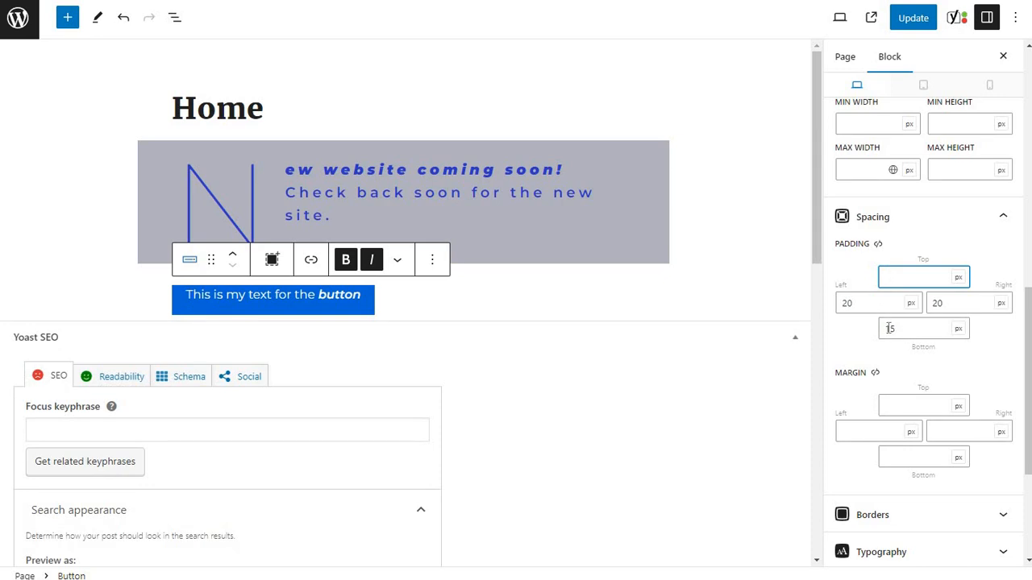
{"action": "left_click_drag", "start_coordinate": [890, 329], "coordinate": [872, 329]}
{"action": "key", "text": "BackSpace"}
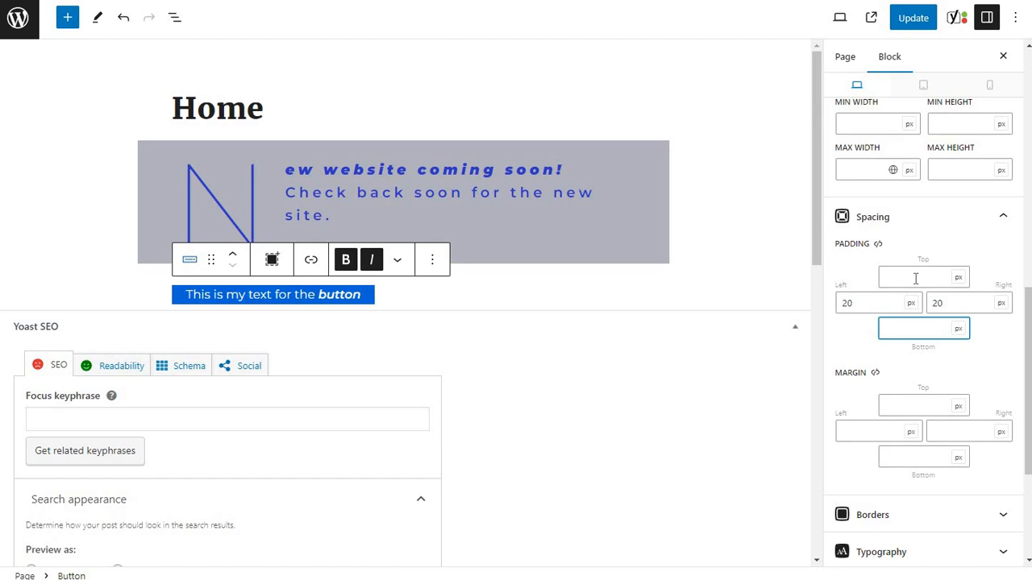
Step: Set the button's top and bottom padding to 15 px each
{"action": "left_click", "coordinate": [915, 278]}
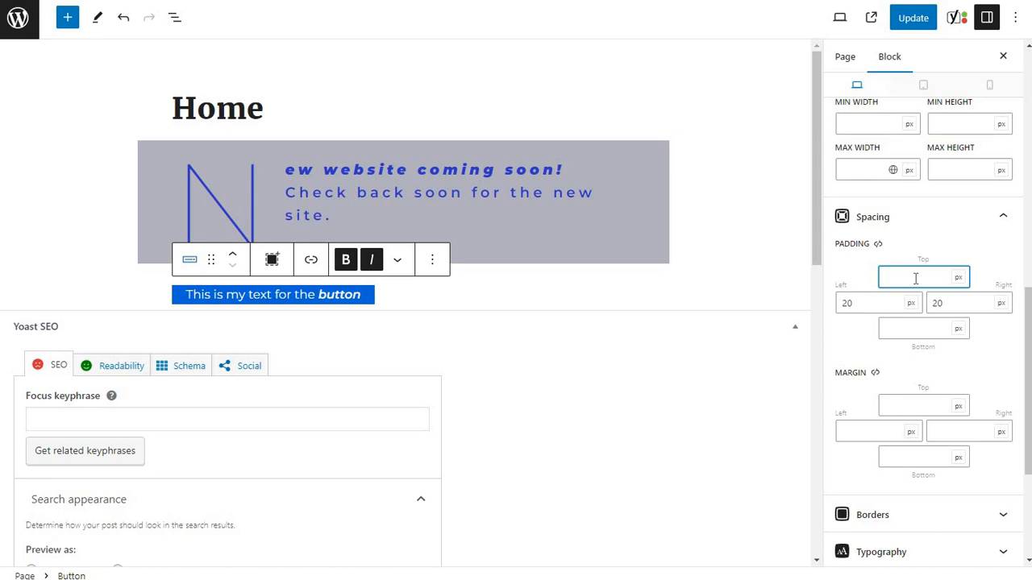
{"action": "type", "text": "15"}
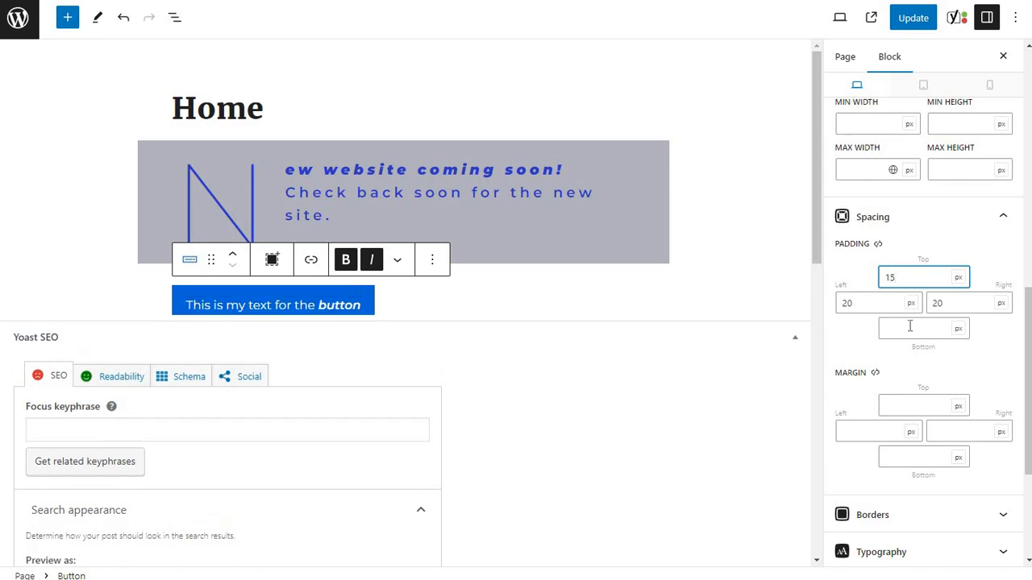
{"action": "left_click", "coordinate": [909, 328]}
{"action": "type", "text": "15"}
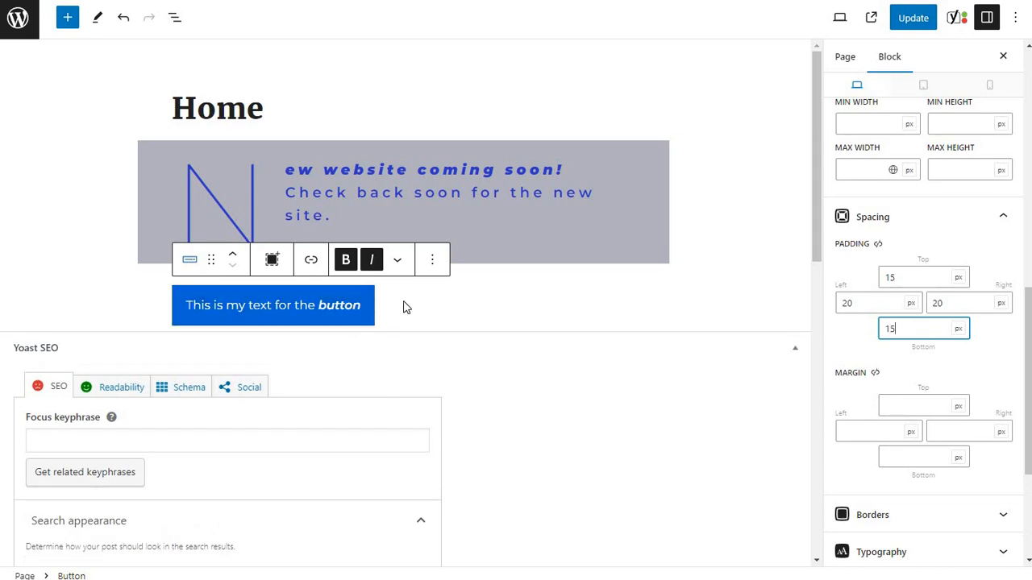
Step: Set the button's top margin to 15 px and check its distance from the paragraph above
{"action": "left_click", "coordinate": [913, 405]}
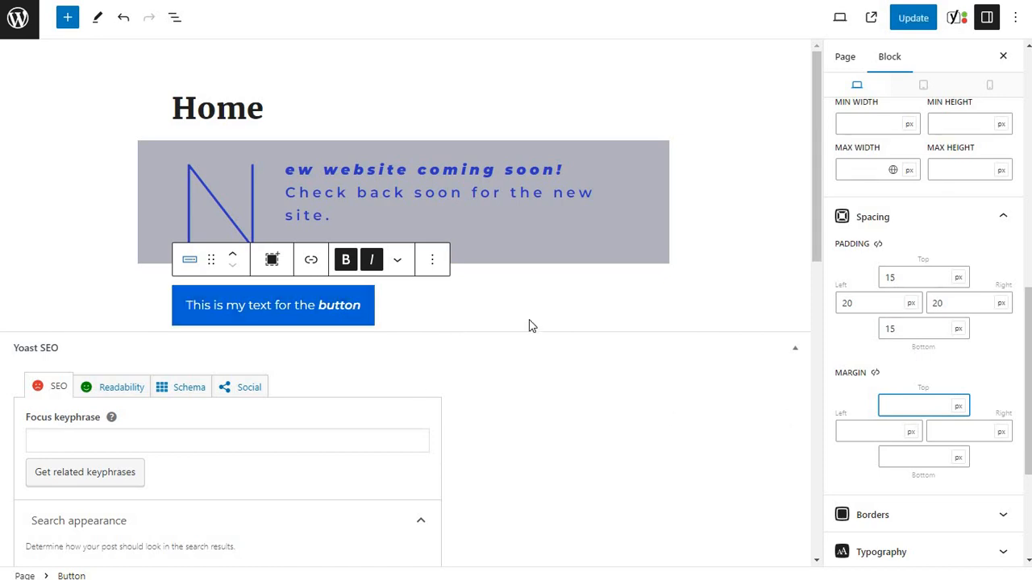
{"action": "type", "text": "15"}
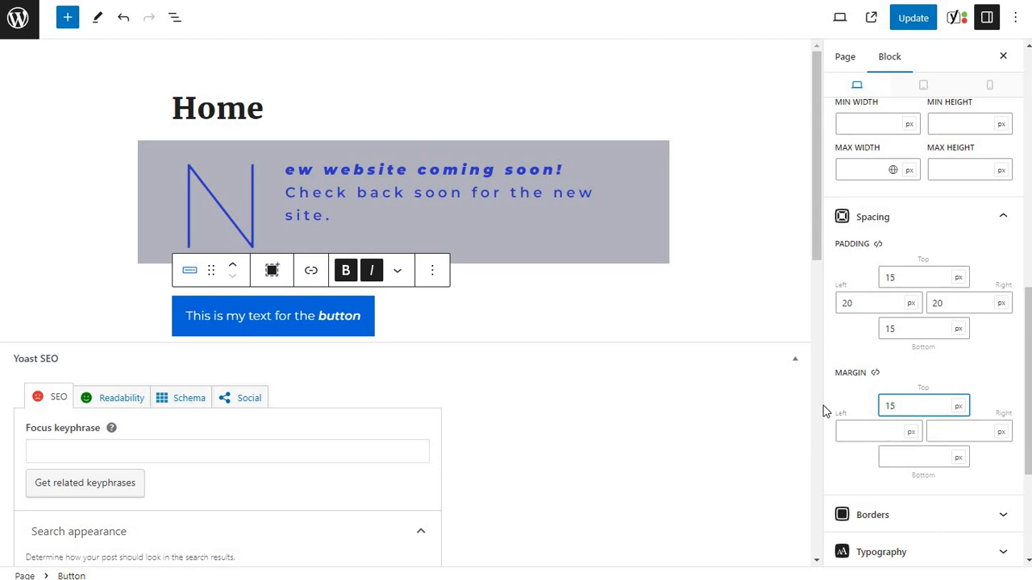
{"action": "left_click", "coordinate": [543, 211]}
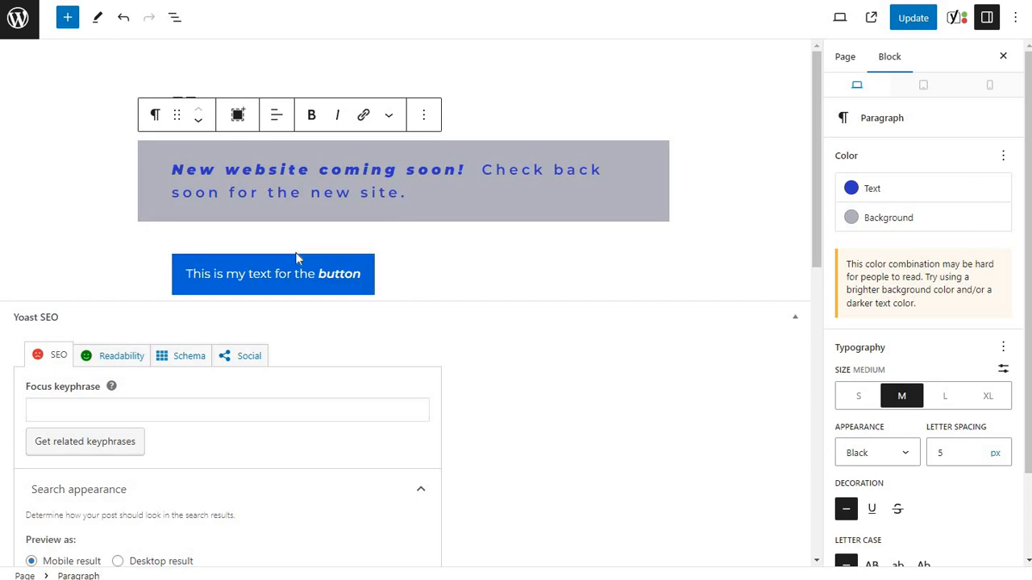
{"action": "left_click", "coordinate": [295, 273]}
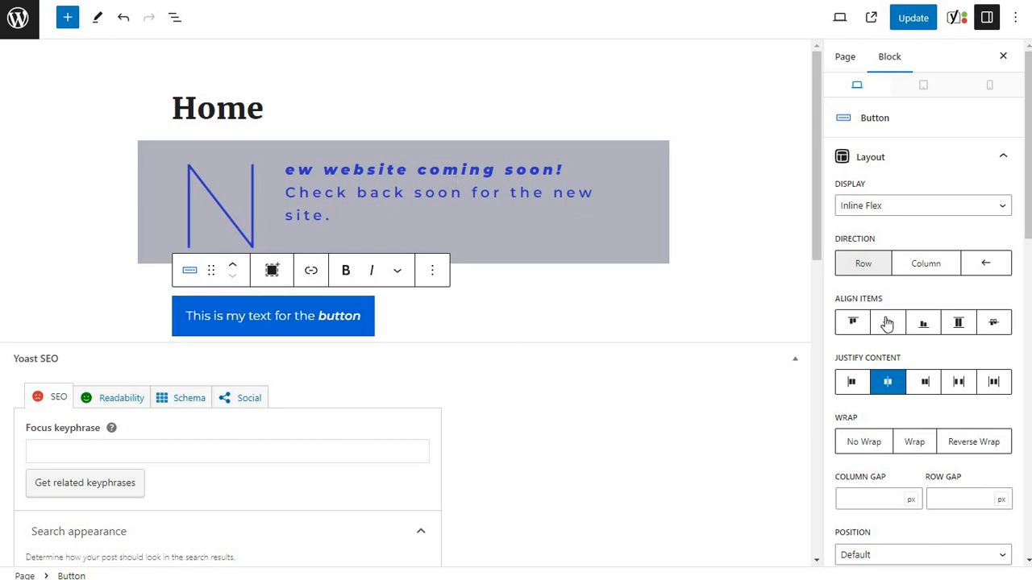
Step: Try a top margin of 150 px on the button and clear the value again
{"action": "scroll", "coordinate": [887, 322], "scroll_direction": "down", "scroll_amount": 5}
{"action": "scroll", "coordinate": [887, 347], "scroll_direction": "down", "scroll_amount": 3}
{"action": "scroll", "coordinate": [903, 369], "scroll_direction": "down", "scroll_amount": 3}
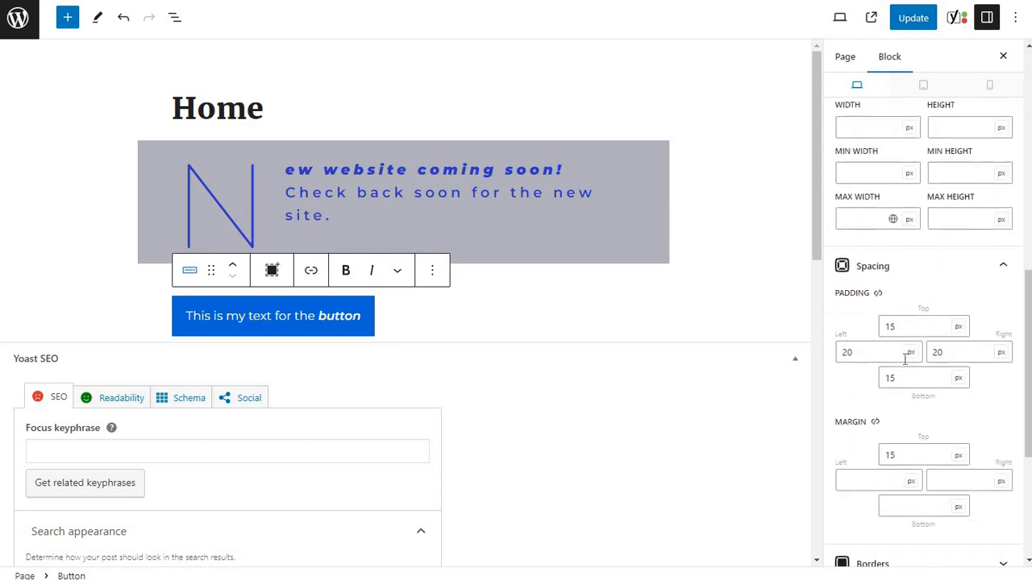
{"action": "left_click", "coordinate": [907, 359]}
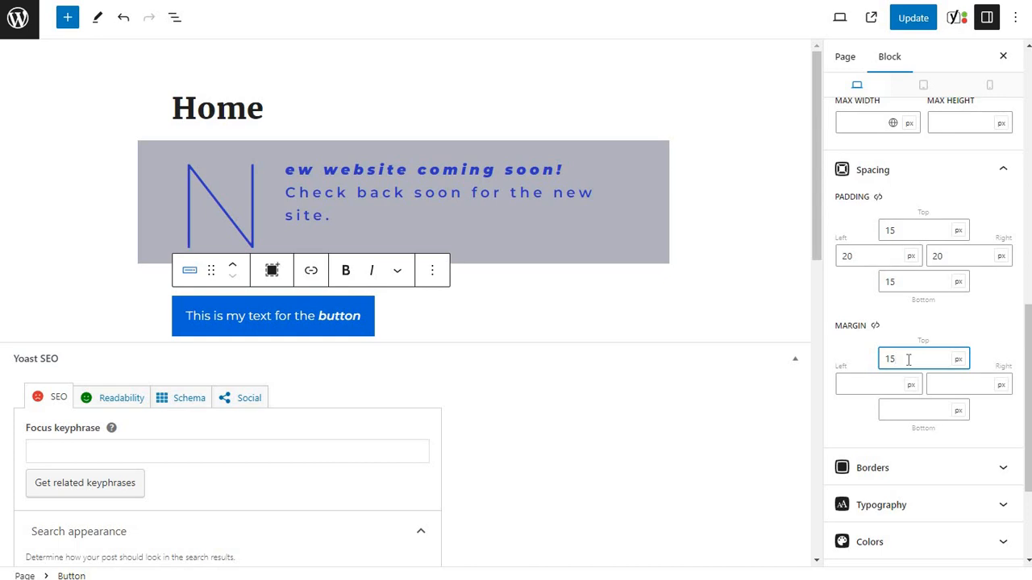
{"action": "type", "text": "0"}
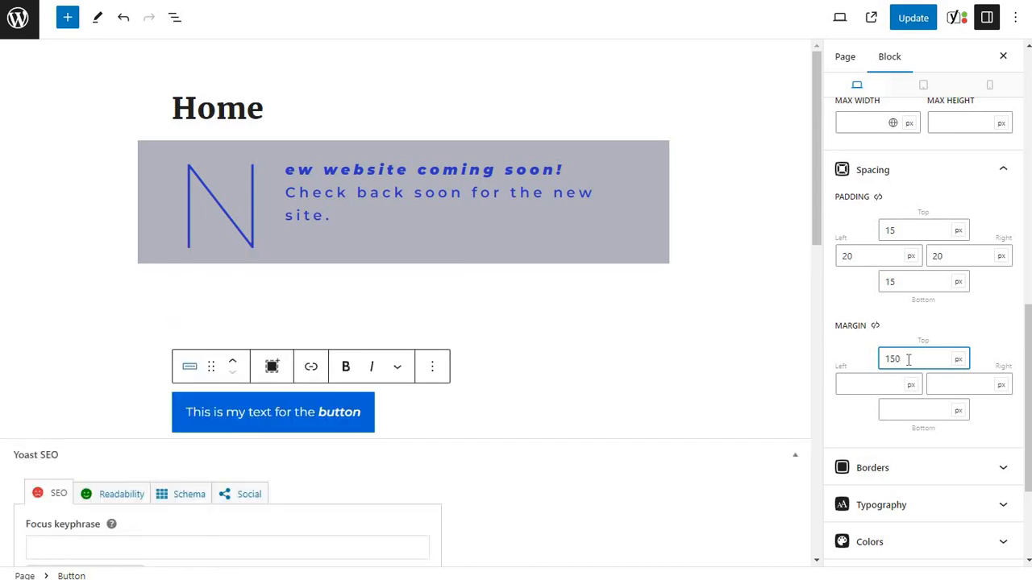
{"action": "double_click", "coordinate": [908, 360]}
{"action": "key", "text": "BackSpace"}
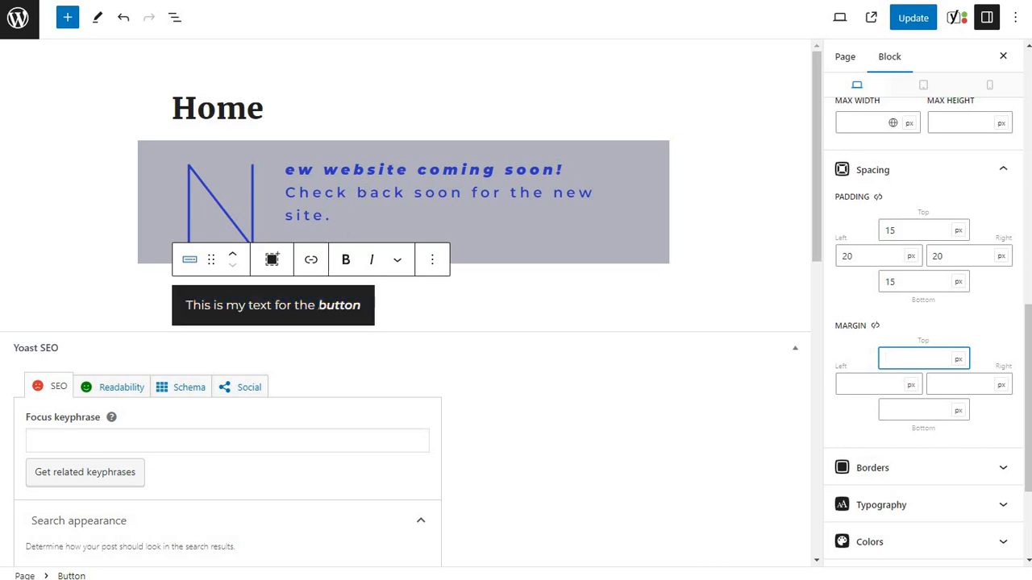
{"action": "left_click", "coordinate": [315, 306]}
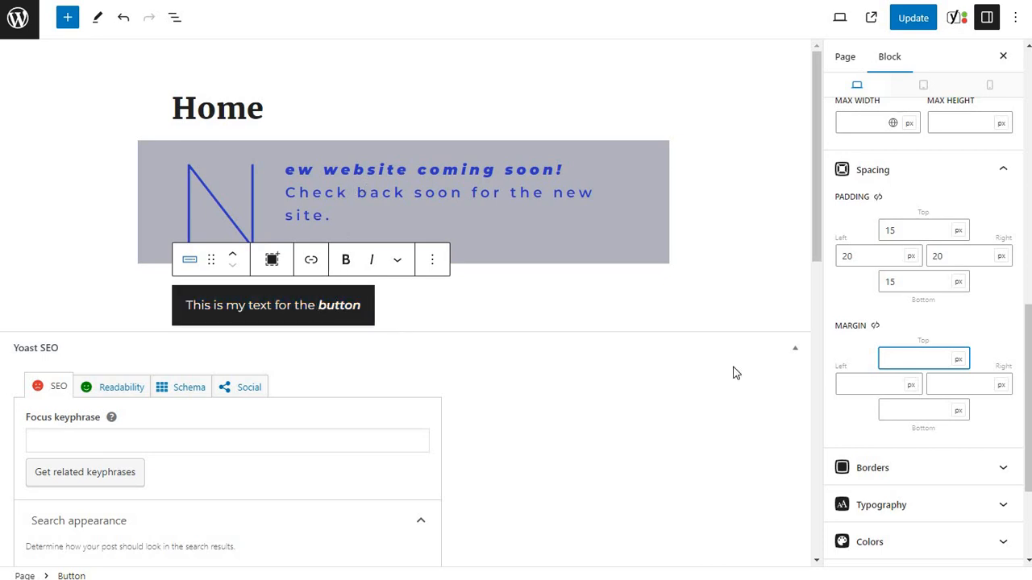
Step: Set the button's left and right margins to auto
{"action": "left_click", "coordinate": [873, 381]}
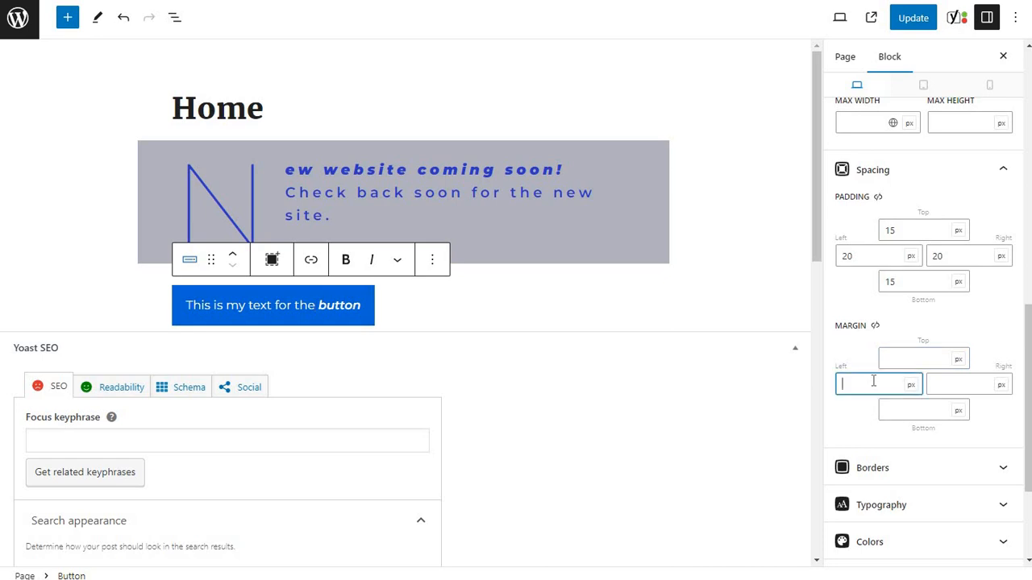
{"action": "left_click", "coordinate": [949, 384]}
{"action": "type", "text": "auto"}
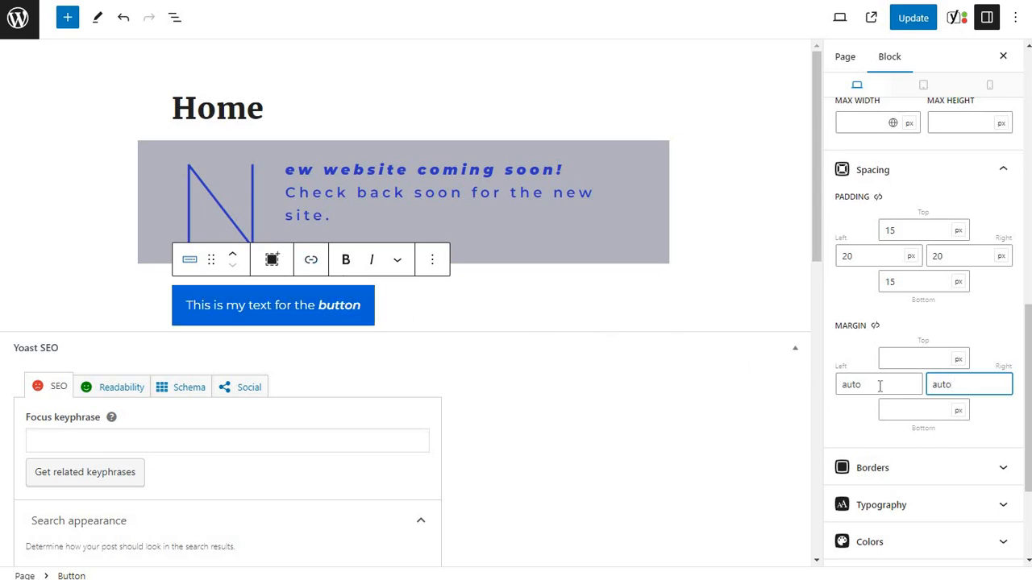
Step: Clear the auto values from the button's left and right margins
{"action": "left_click_drag", "start_coordinate": [879, 387], "coordinate": [810, 388]}
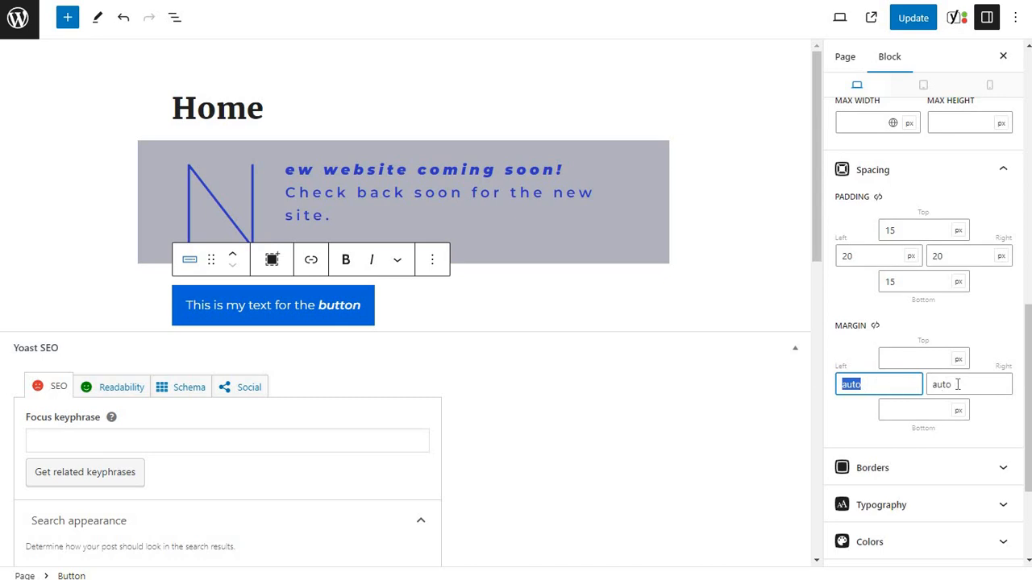
{"action": "key", "text": "BackSpace"}
{"action": "left_click_drag", "start_coordinate": [958, 385], "coordinate": [870, 383]}
{"action": "key", "text": "BackSpace"}
{"action": "left_click", "coordinate": [871, 383]}
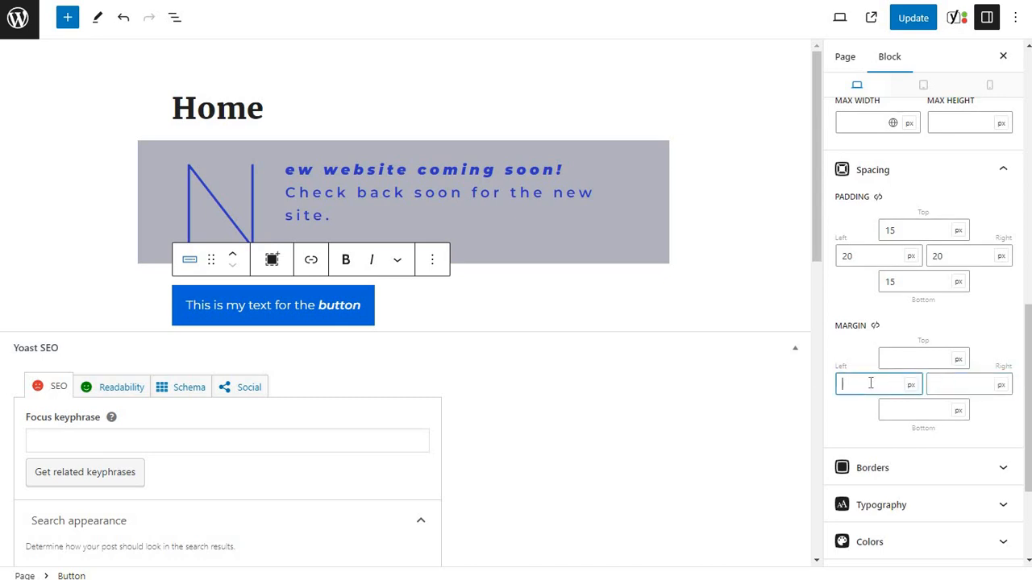
Step: Try a left margin of 150 px on the button and clear the value again
{"action": "type", "text": "150"}
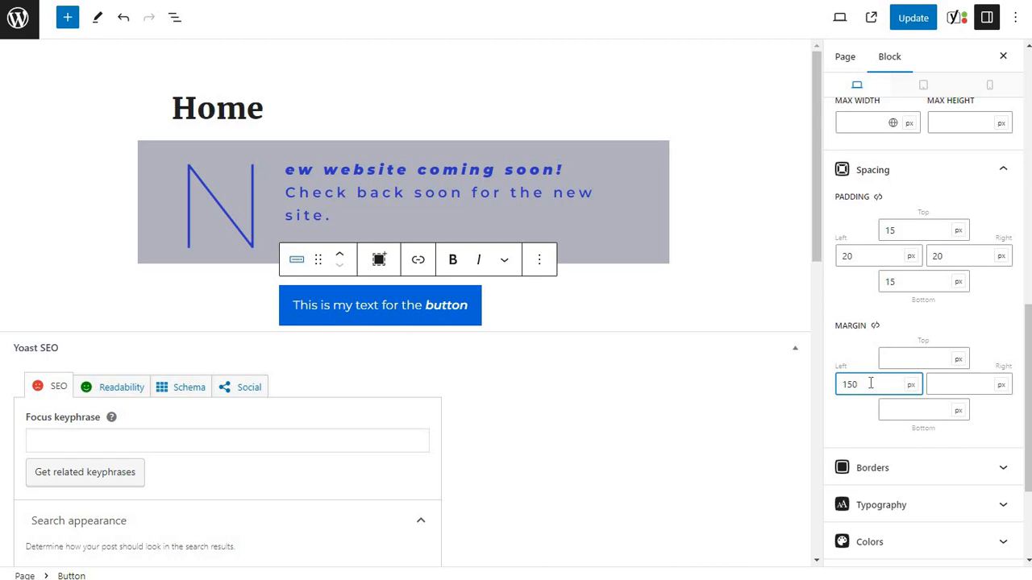
{"action": "double_click", "coordinate": [871, 383]}
{"action": "scroll", "coordinate": [866, 151], "scroll_direction": "up", "scroll_amount": 1}
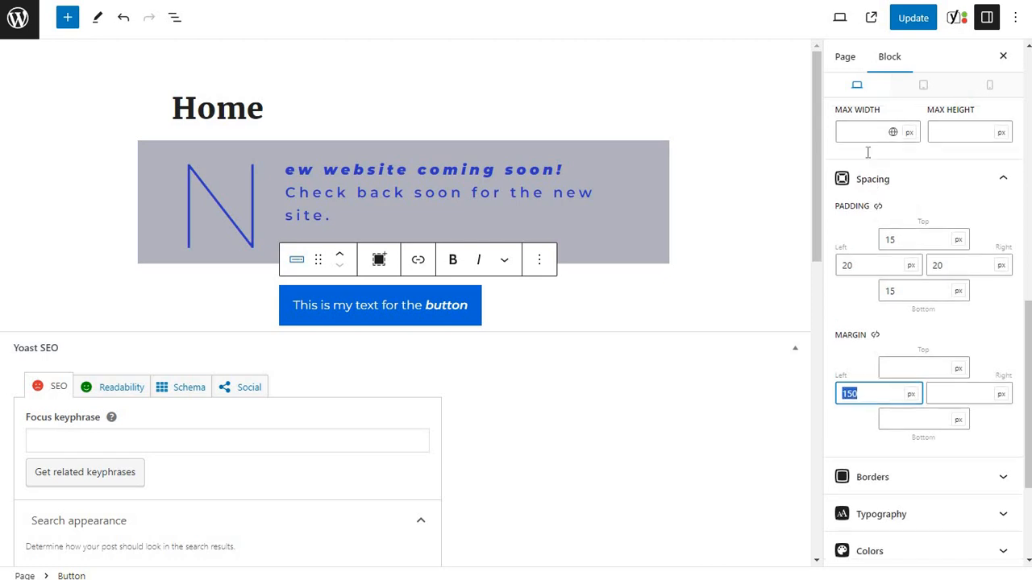
{"action": "scroll", "coordinate": [843, 234], "scroll_direction": "up", "scroll_amount": 1}
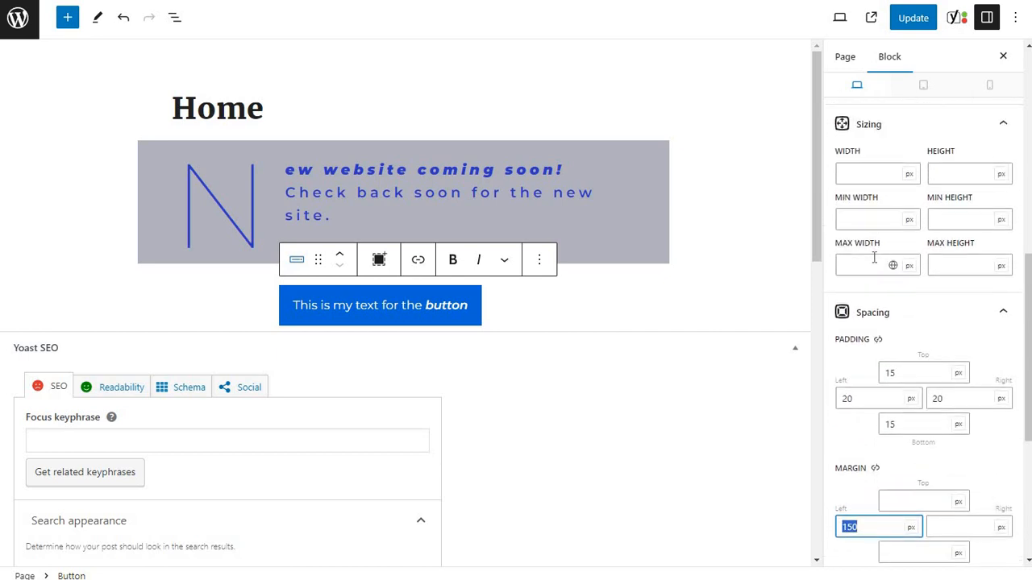
{"action": "scroll", "coordinate": [875, 379], "scroll_direction": "down", "scroll_amount": 2}
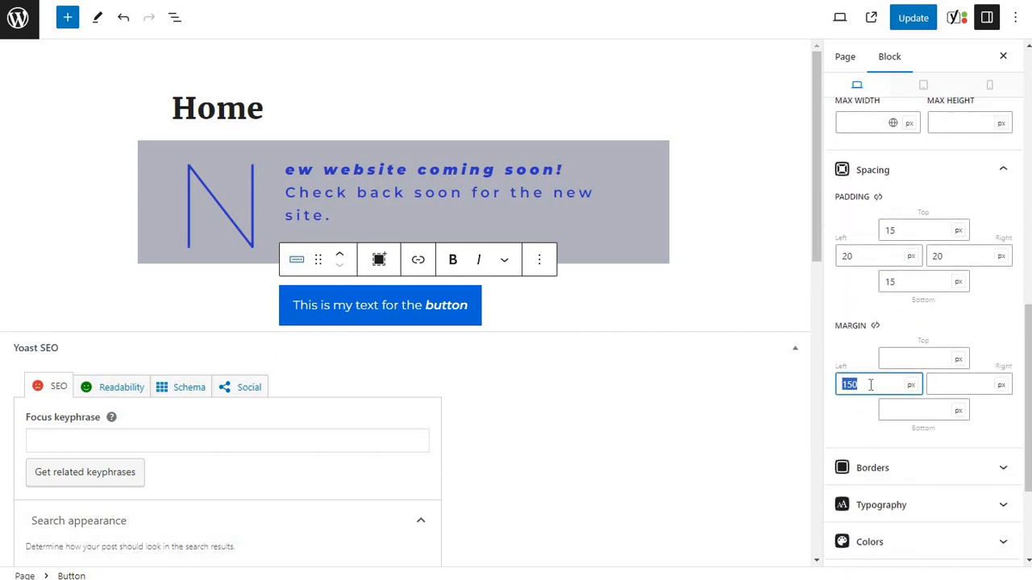
{"action": "left_click", "coordinate": [870, 385]}
{"action": "double_click", "coordinate": [871, 385]}
{"action": "key", "text": "BackSpace"}
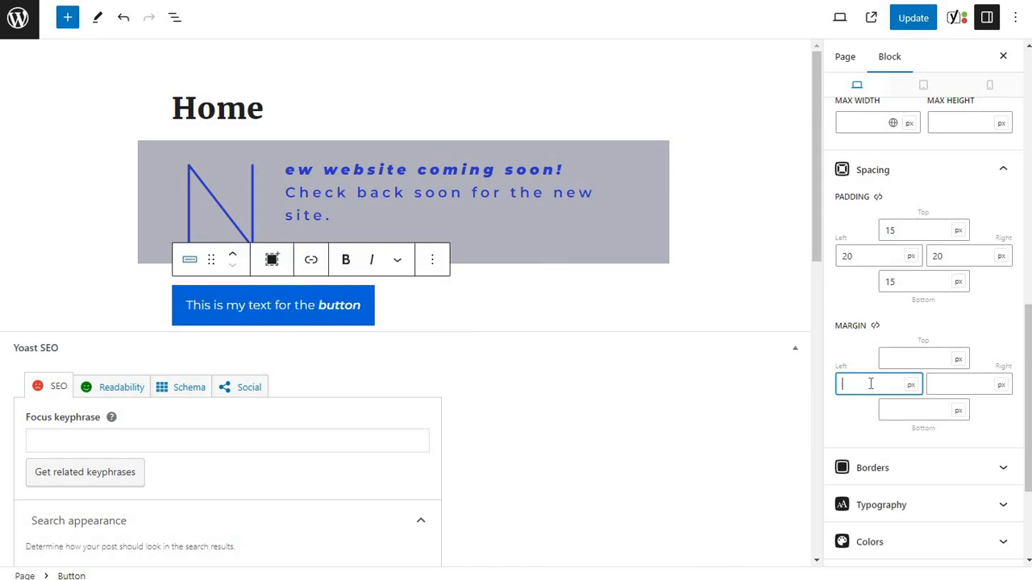
Step: Give the button a 5 px top border in the dark contrast colour, var(--contrast)
{"action": "scroll", "coordinate": [878, 355], "scroll_direction": "down", "scroll_amount": 3}
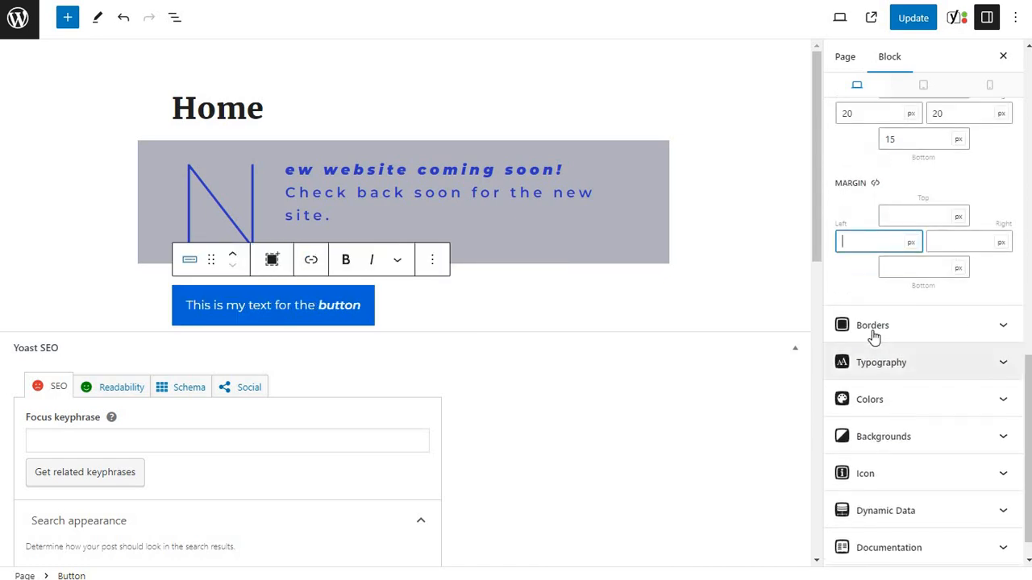
{"action": "left_click", "coordinate": [875, 328]}
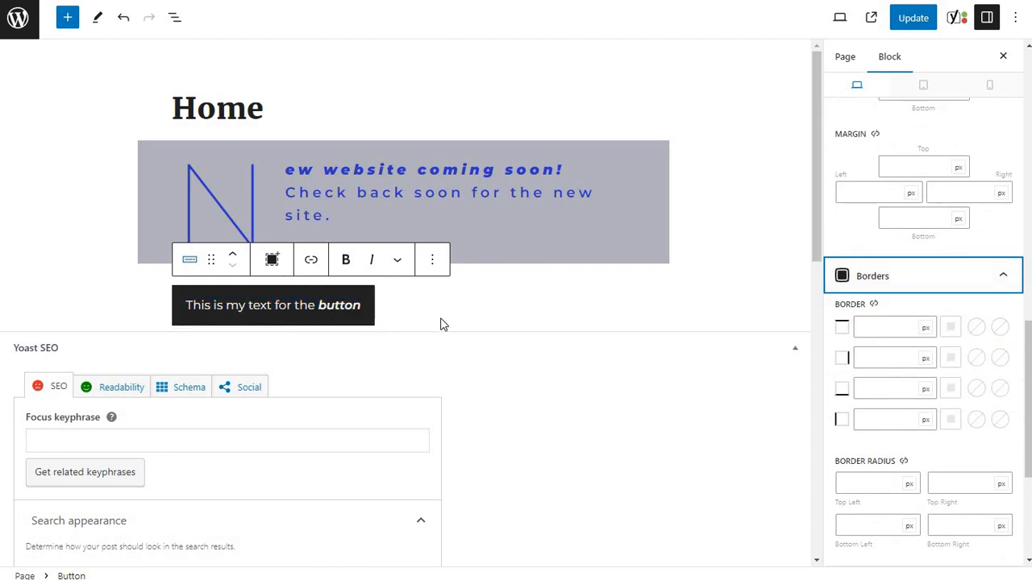
{"action": "left_click", "coordinate": [885, 328]}
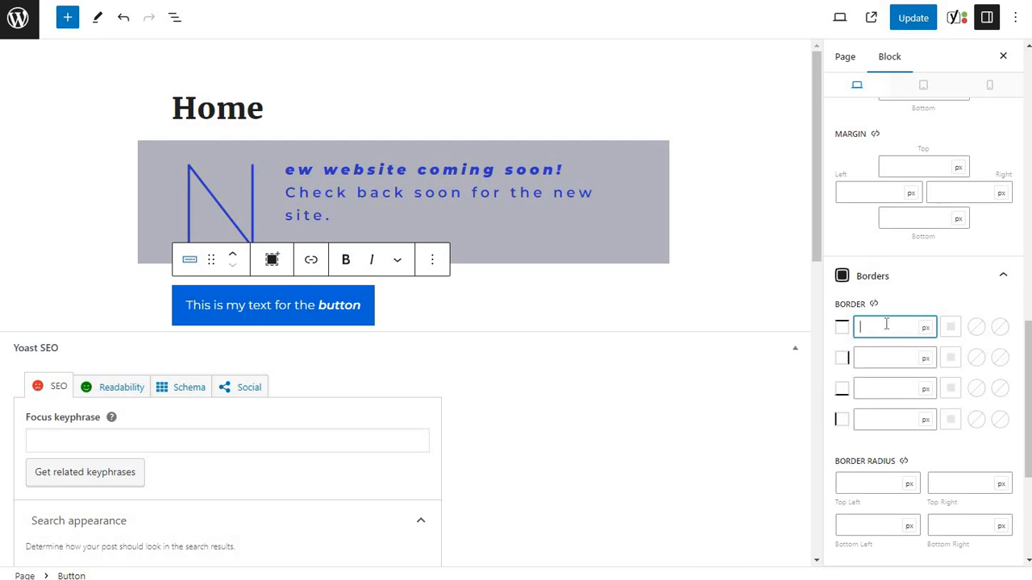
{"action": "type", "text": "5"}
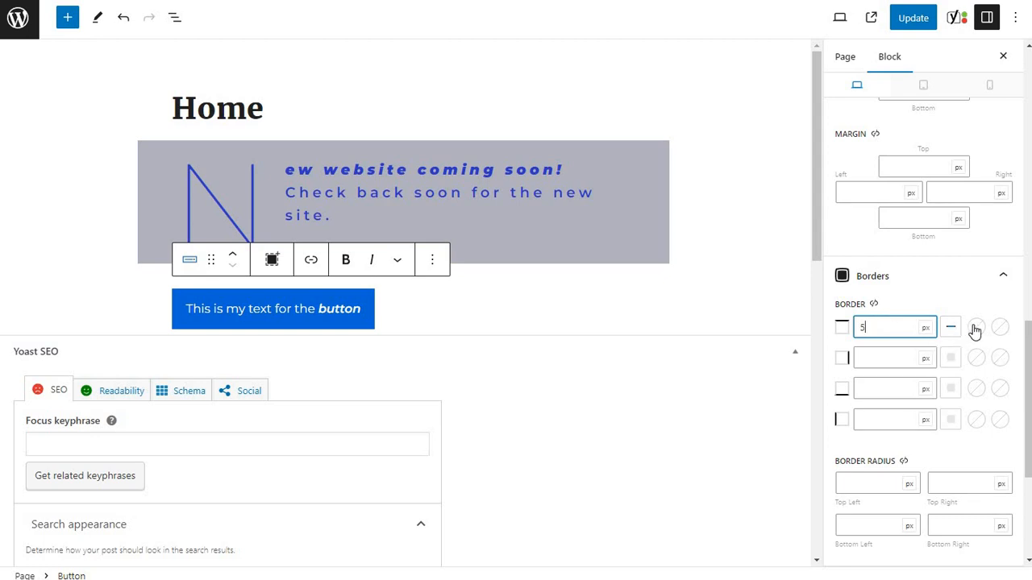
{"action": "left_click", "coordinate": [974, 329]}
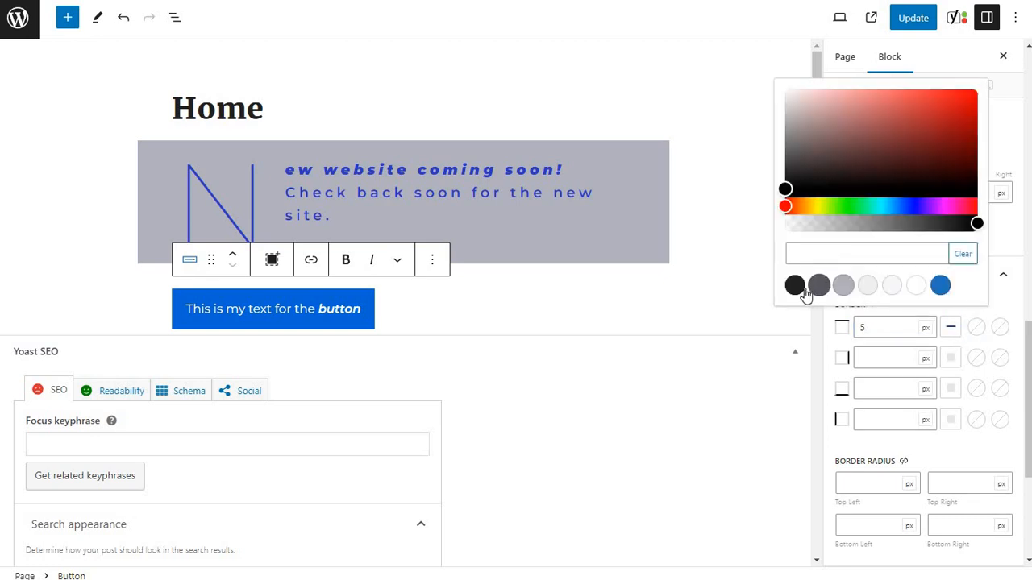
{"action": "left_click", "coordinate": [795, 287]}
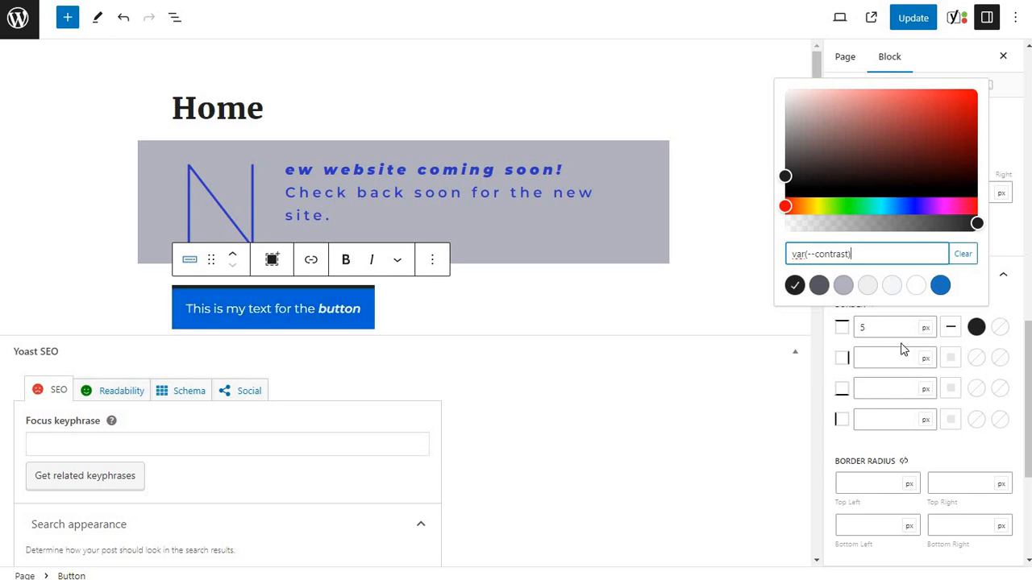
{"action": "left_click", "coordinate": [885, 329]}
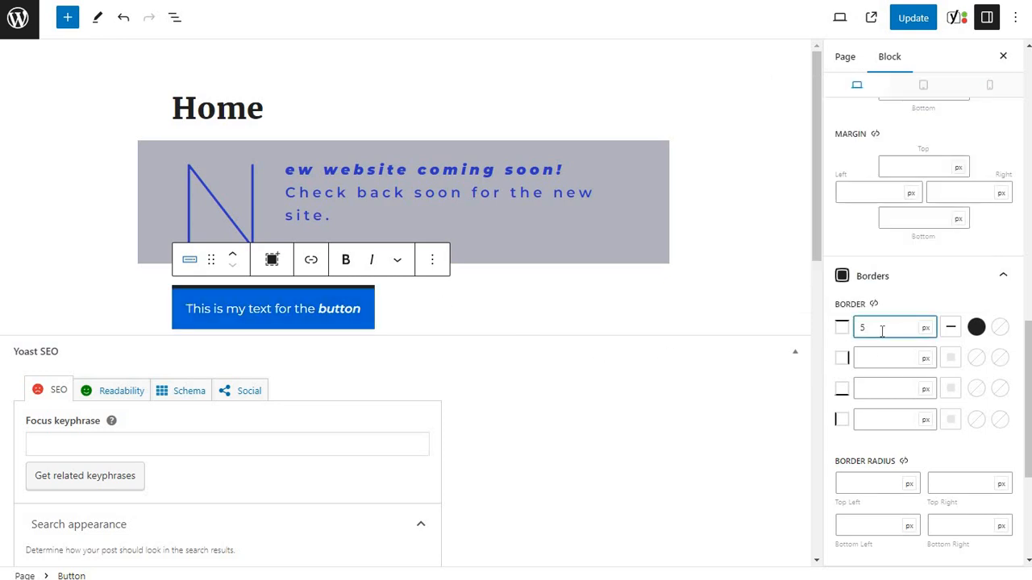
Step: Try the Dashed and Dotted styles on the button's top border
{"action": "left_click", "coordinate": [952, 330]}
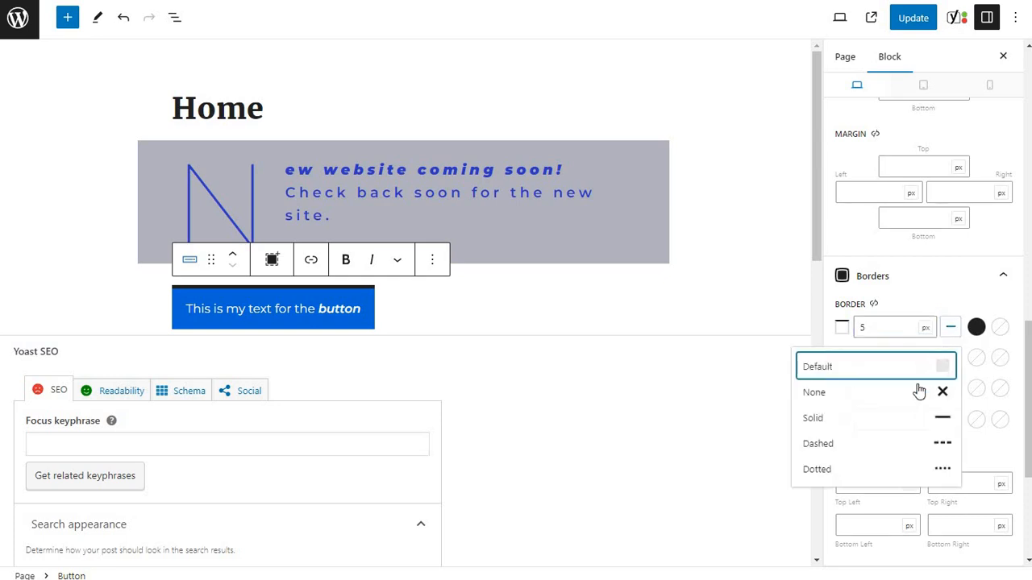
{"action": "left_click", "coordinate": [899, 449]}
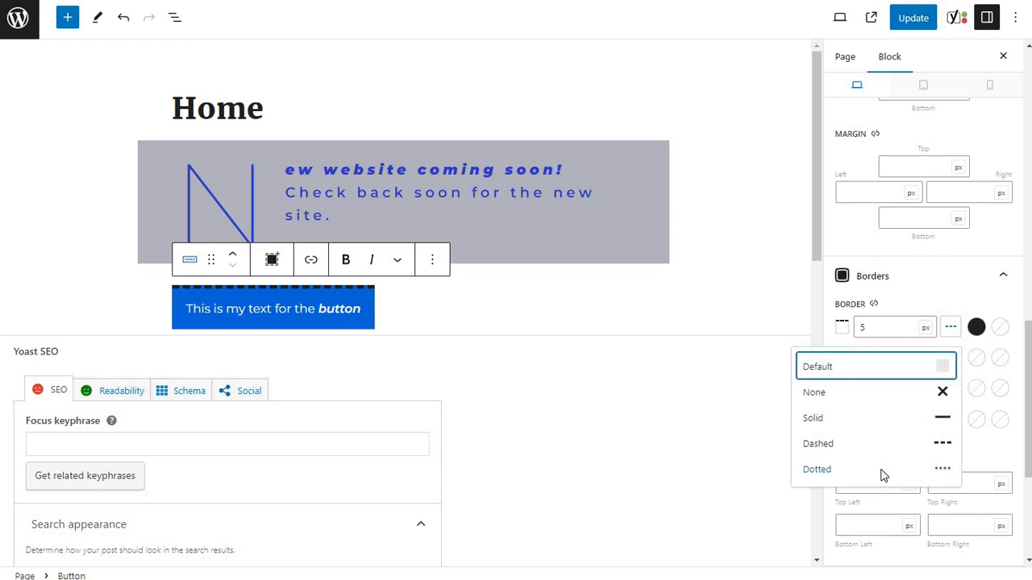
{"action": "left_click", "coordinate": [882, 471]}
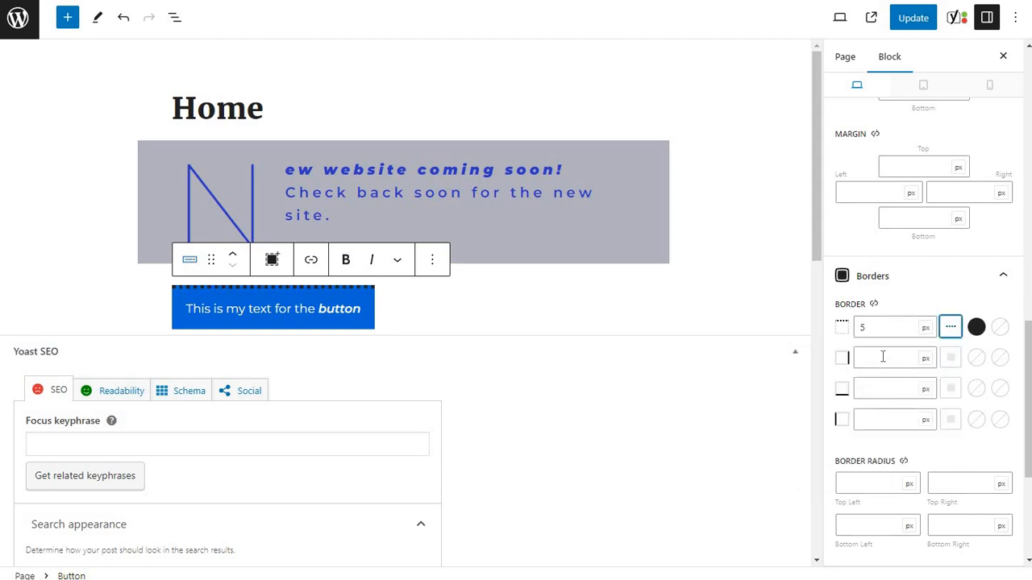
Step: Set the button's right, bottom and left border widths to 5 px each
{"action": "left_click", "coordinate": [883, 357]}
{"action": "type", "text": "5"}
{"action": "left_click", "coordinate": [876, 387]}
{"action": "type", "text": "5"}
{"action": "left_click", "coordinate": [874, 421]}
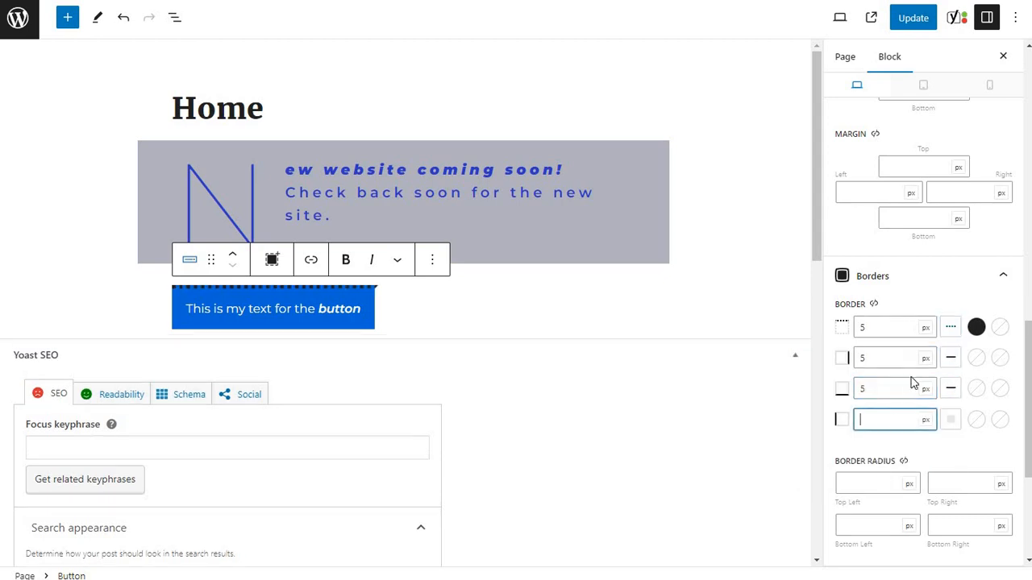
{"action": "type", "text": "5"}
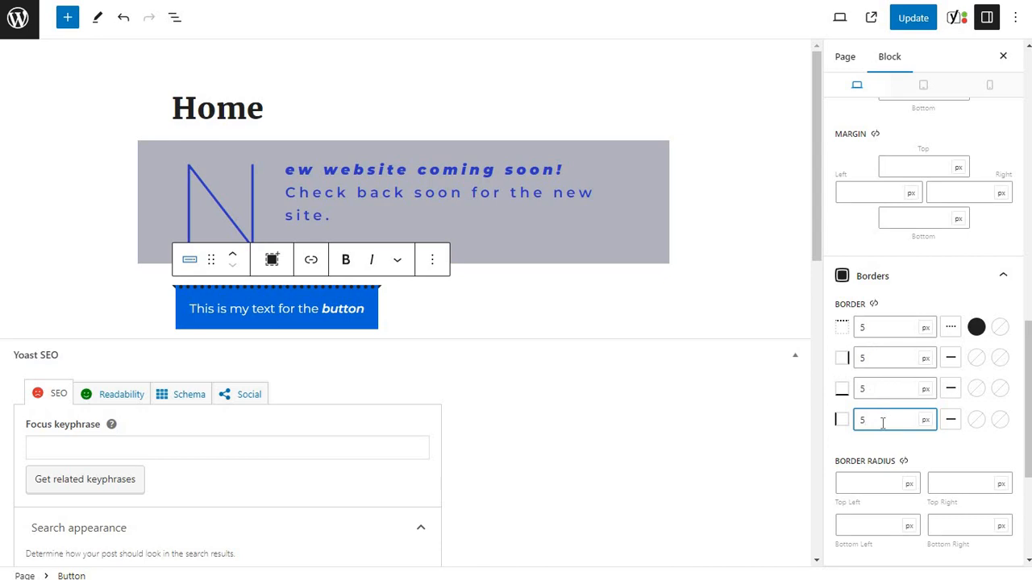
Step: Sync the border settings across all four sides of the button and set the border style to Solid
{"action": "left_click", "coordinate": [874, 305]}
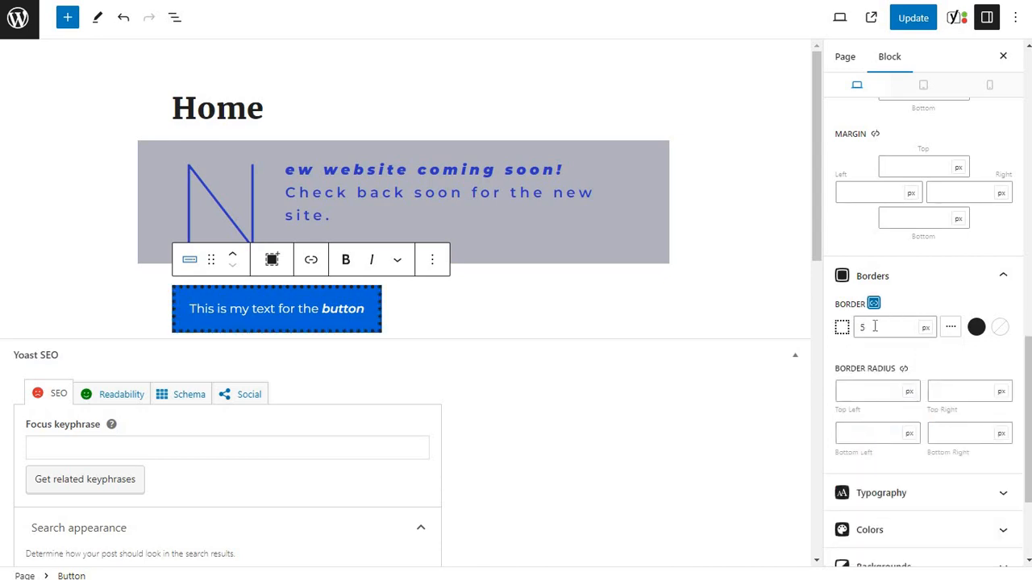
{"action": "left_click", "coordinate": [950, 326]}
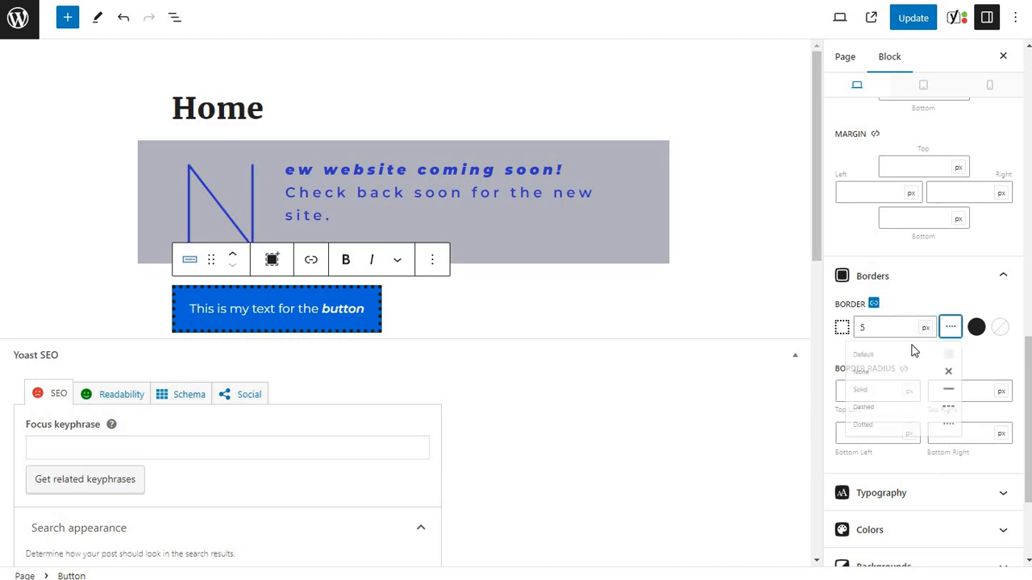
{"action": "left_click", "coordinate": [854, 418]}
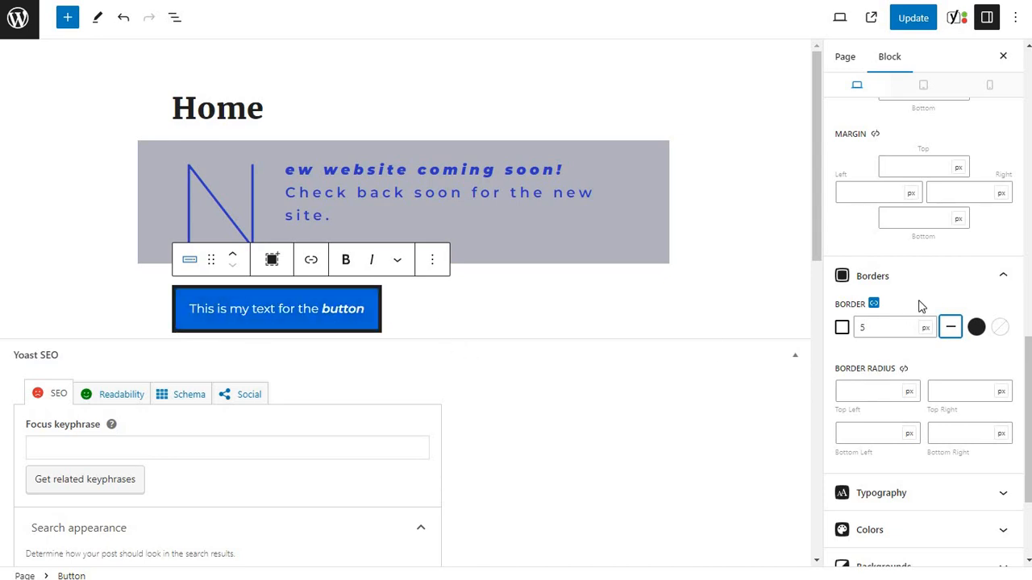
Step: Try the left, center, right and justify text alignments in the button's typography settings and settle on right alignment
{"action": "scroll", "coordinate": [894, 323], "scroll_direction": "down", "scroll_amount": 3}
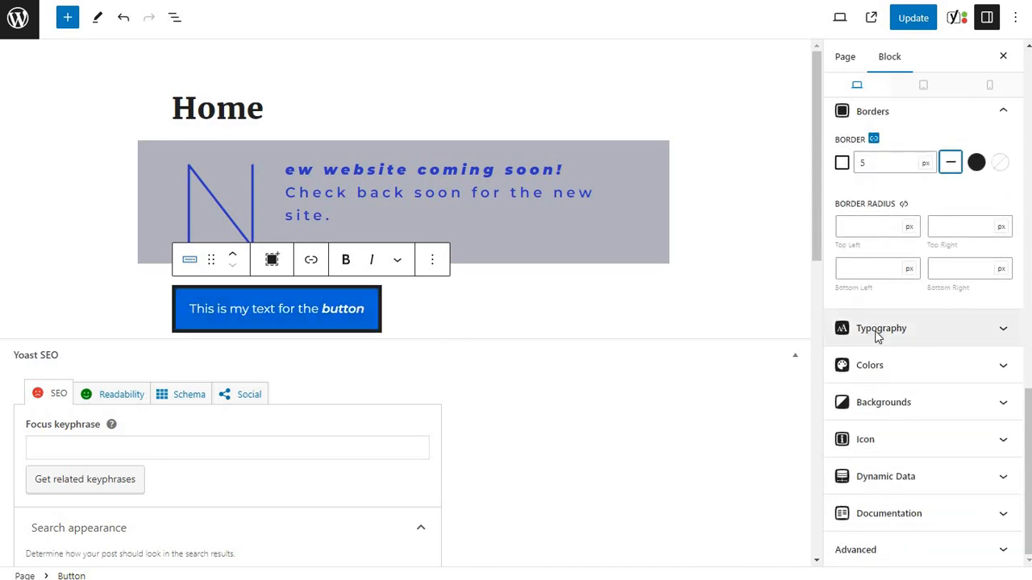
{"action": "left_click", "coordinate": [876, 334]}
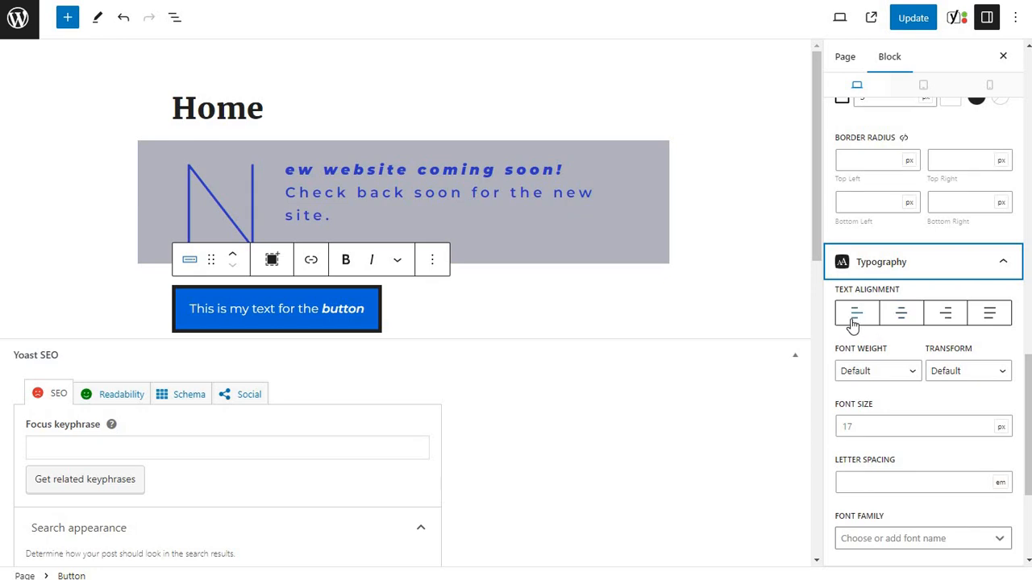
{"action": "left_click", "coordinate": [854, 316]}
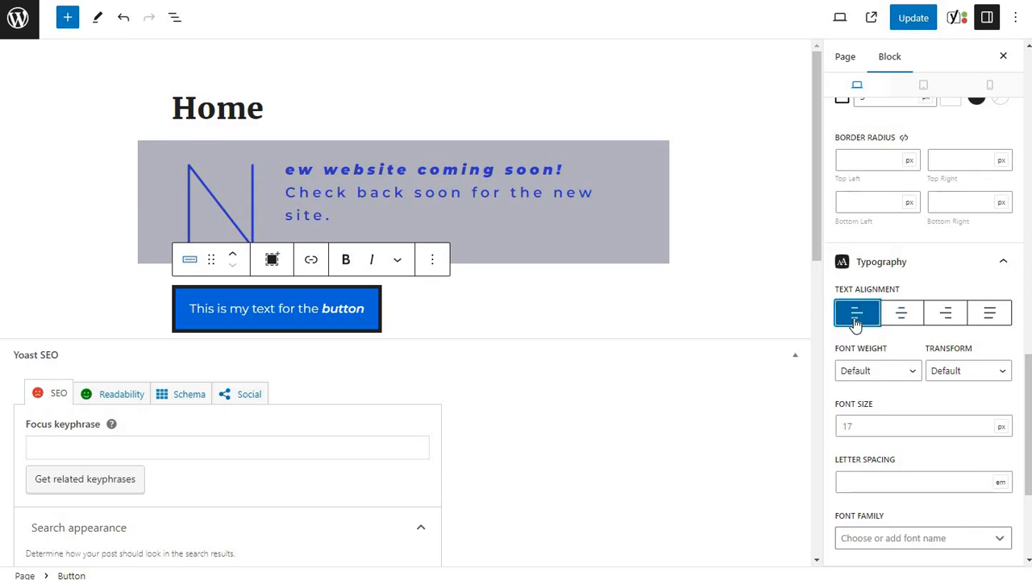
{"action": "left_click", "coordinate": [900, 317]}
{"action": "left_click", "coordinate": [944, 316]}
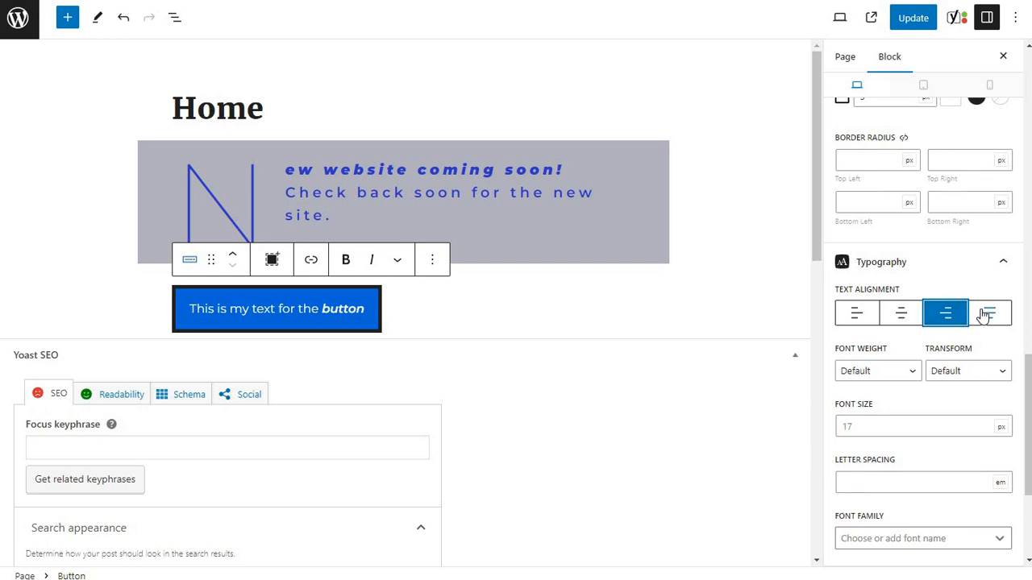
{"action": "left_click", "coordinate": [983, 316]}
{"action": "left_click", "coordinate": [944, 316]}
Step: Try the 100 - Thin and 400 - Normal font weights on the button text, and settle on 600 - Semi bold
{"action": "left_click", "coordinate": [873, 374]}
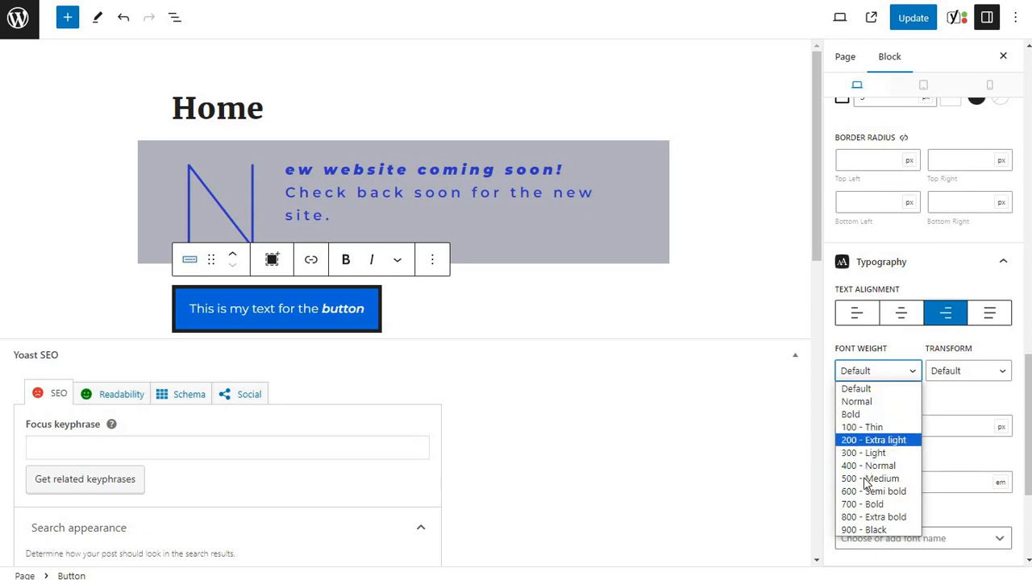
{"action": "left_click", "coordinate": [858, 427]}
{"action": "left_click", "coordinate": [845, 371]}
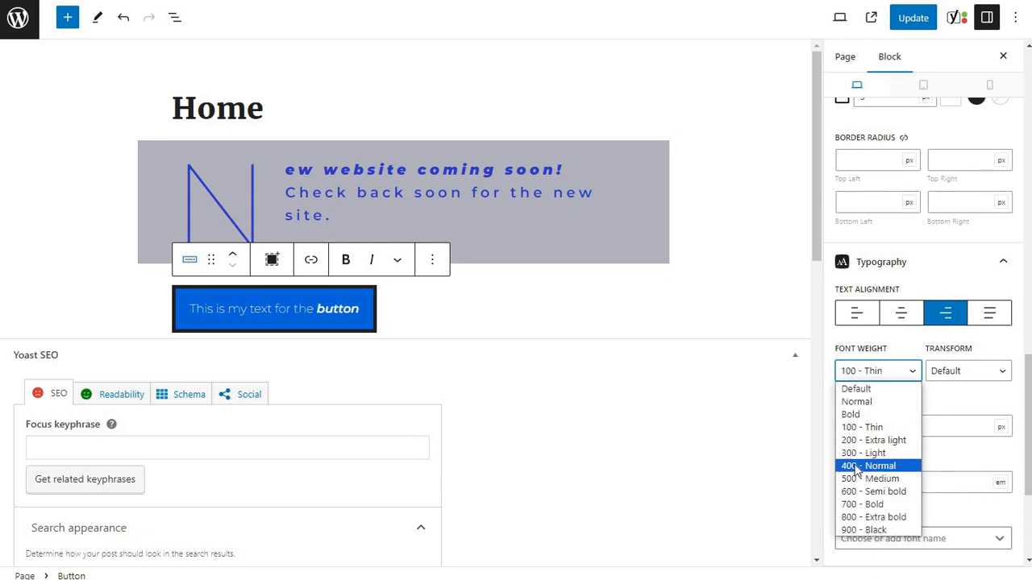
{"action": "left_click", "coordinate": [858, 465]}
{"action": "left_click", "coordinate": [853, 373]}
{"action": "left_click", "coordinate": [873, 491]}
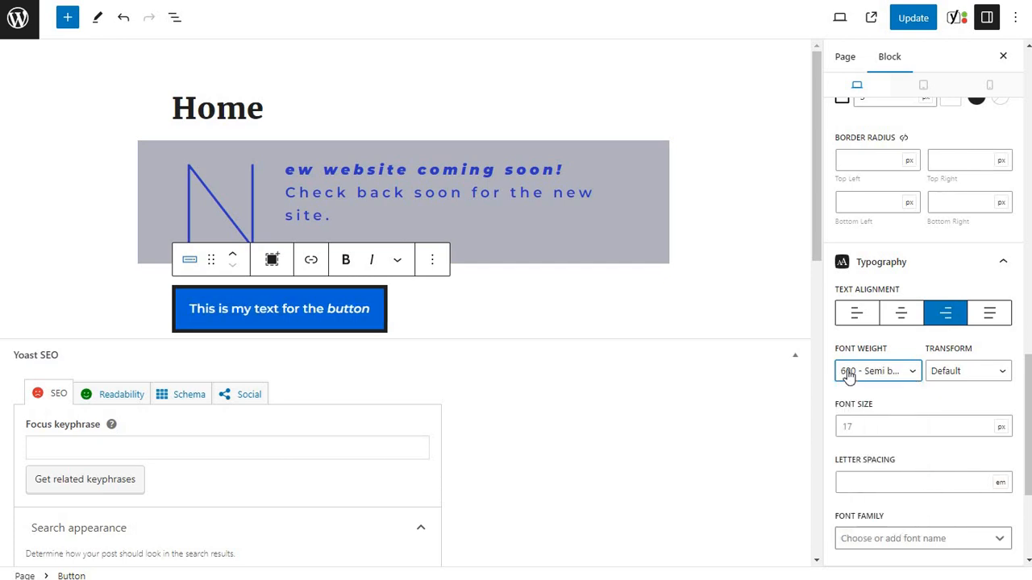
Step: Try the Capitalize text transform on the button and return it to Default
{"action": "left_click", "coordinate": [936, 377]}
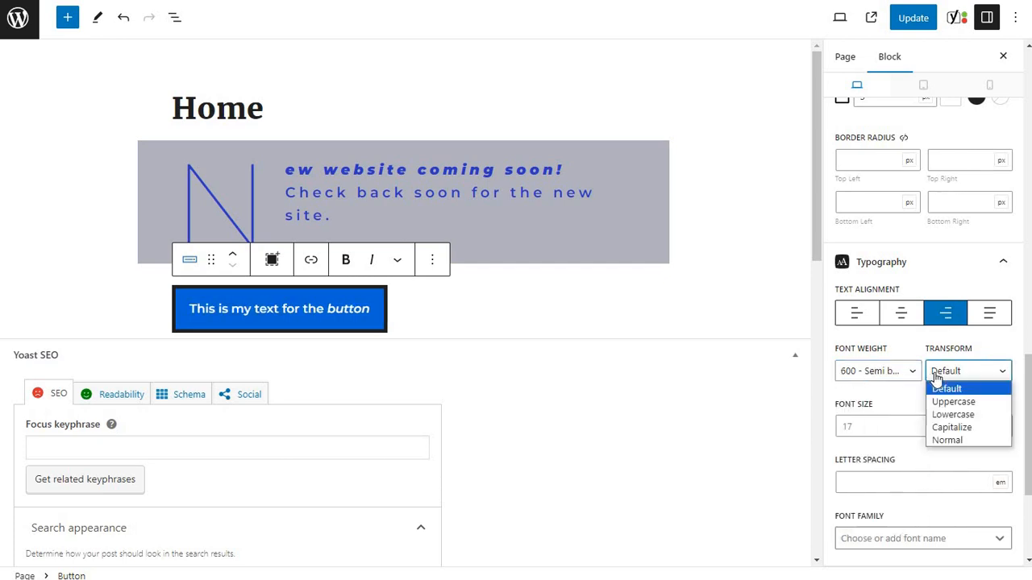
{"action": "left_click", "coordinate": [942, 428]}
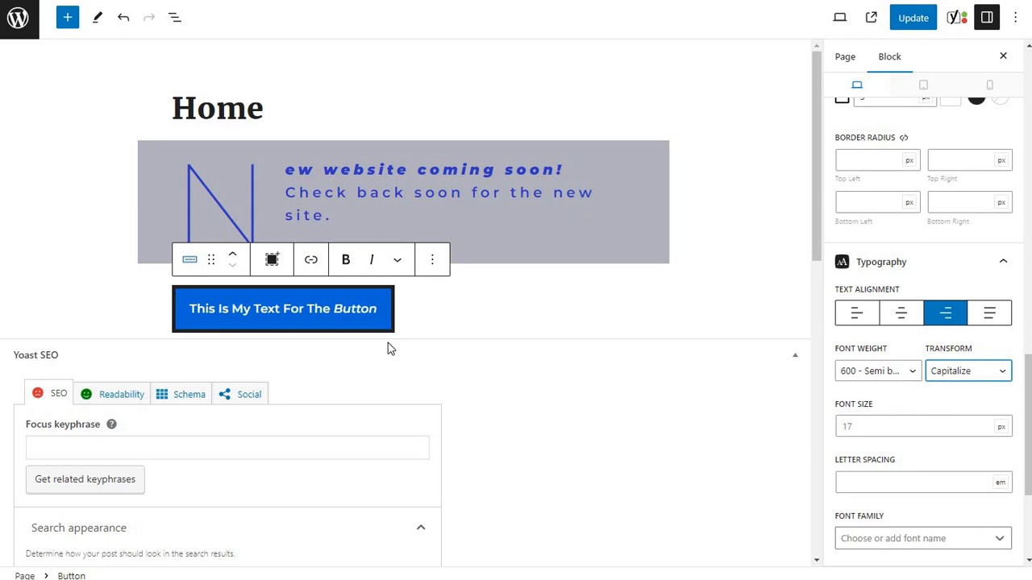
{"action": "left_click", "coordinate": [962, 371]}
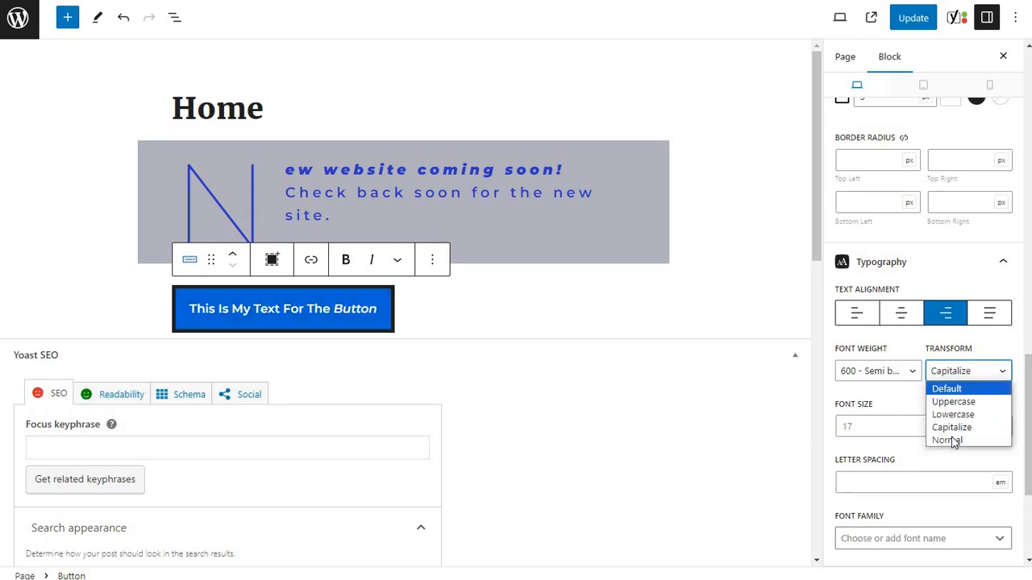
{"action": "left_click", "coordinate": [950, 389]}
Step: Try a font size of 30 px on the button text, and set it to 17 px instead
{"action": "left_click", "coordinate": [884, 425]}
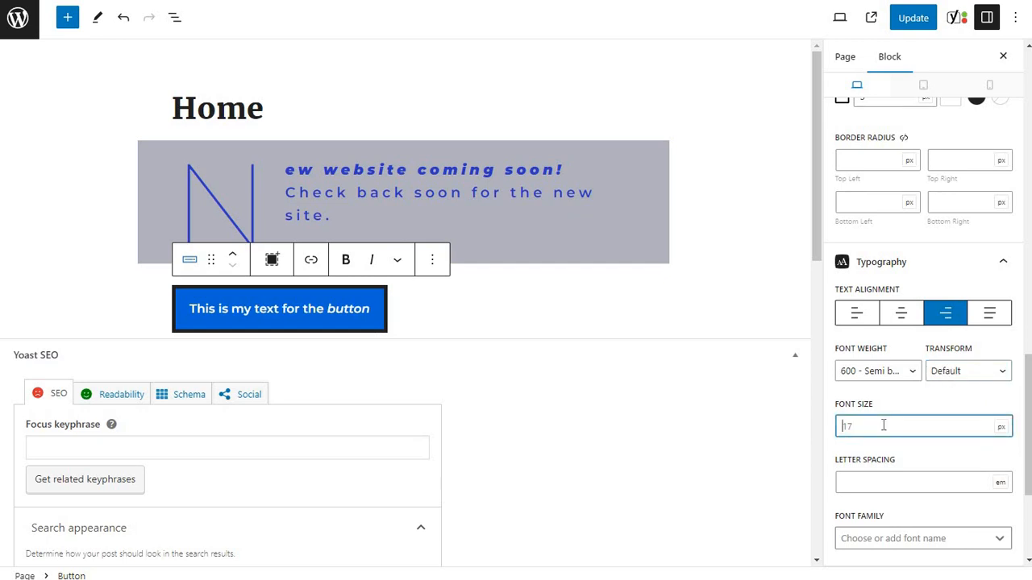
{"action": "type", "text": "30"}
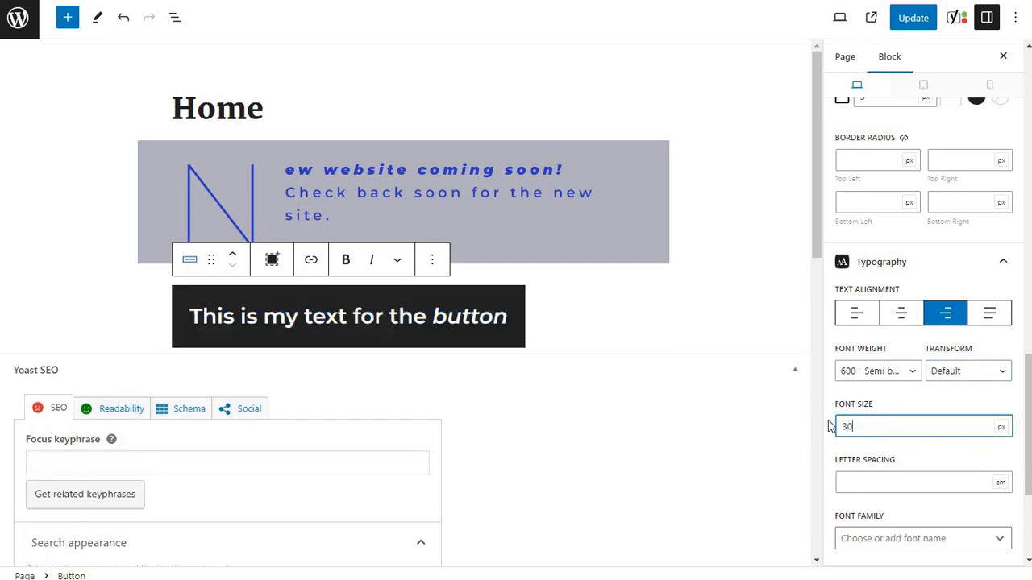
{"action": "left_click_drag", "start_coordinate": [857, 424], "coordinate": [784, 422]}
{"action": "type", "text": "17"}
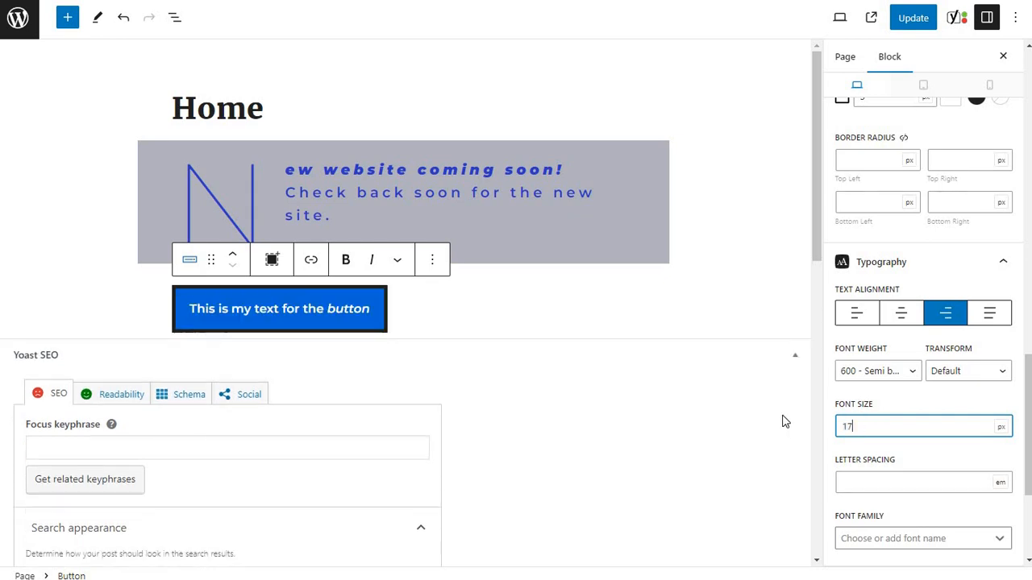
Step: Set the button's letter spacing to 5, try the em and % units, and settle on px
{"action": "scroll", "coordinate": [857, 410], "scroll_direction": "down", "scroll_amount": 1}
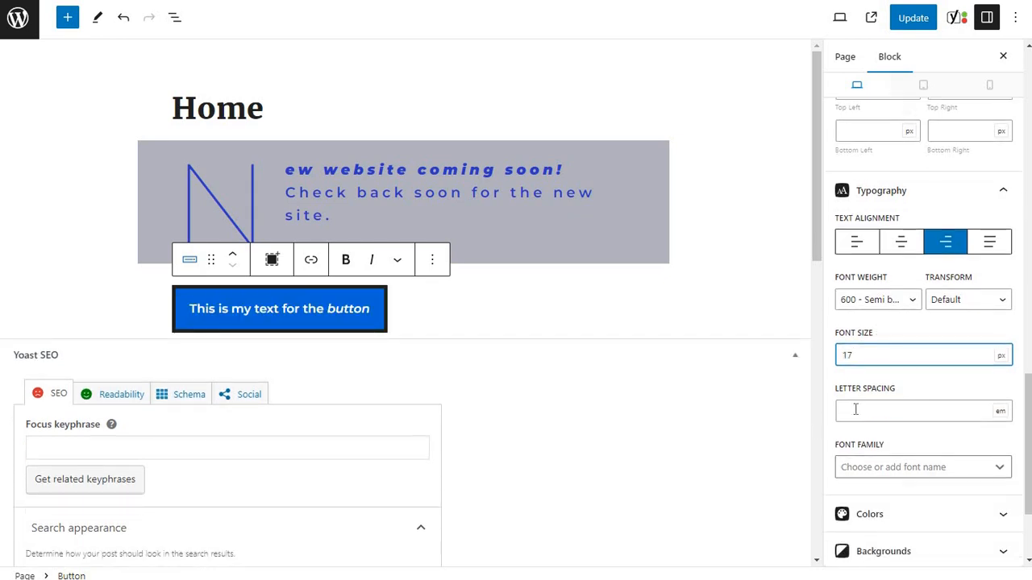
{"action": "left_click", "coordinate": [856, 410]}
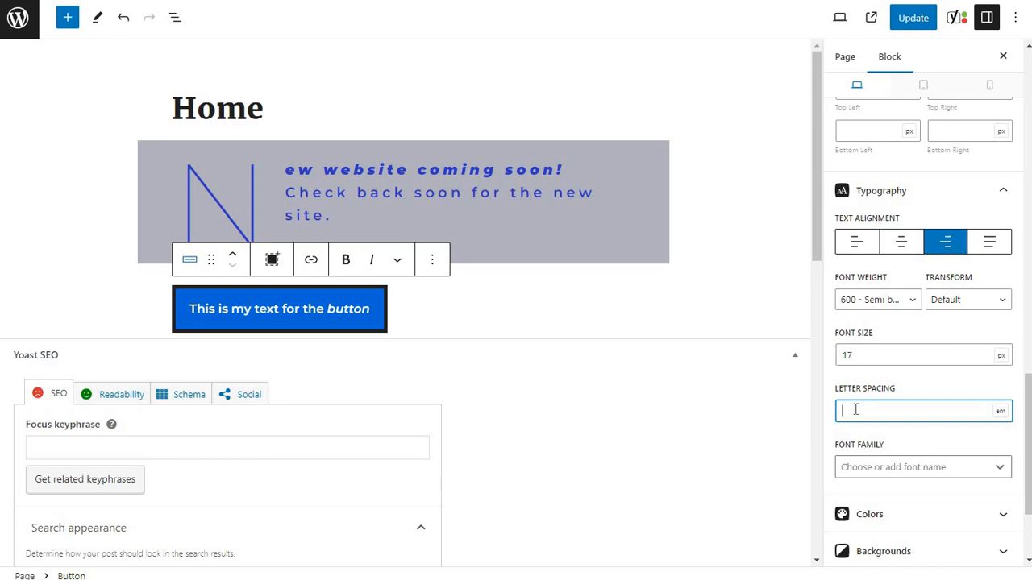
{"action": "type", "text": "5"}
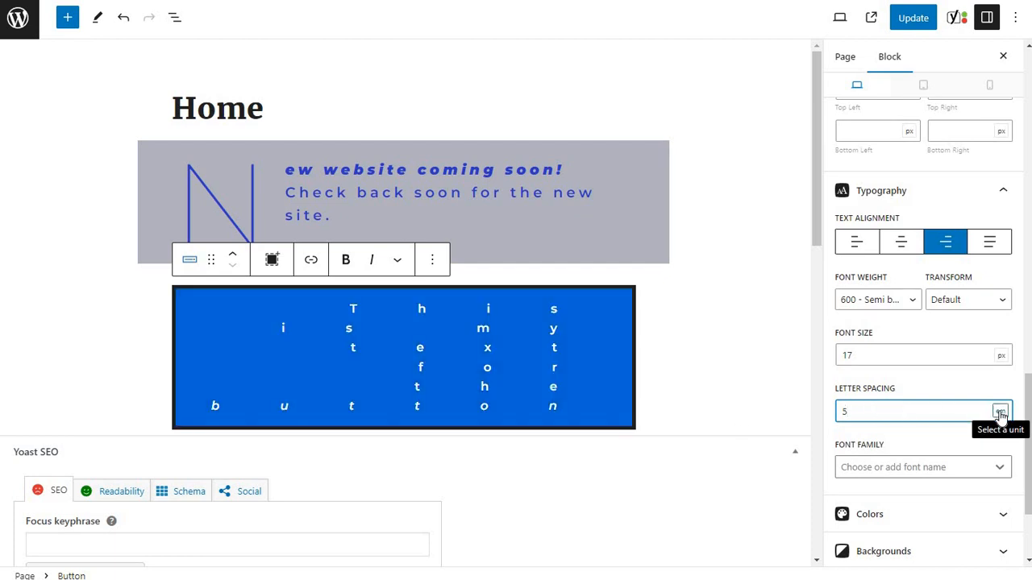
{"action": "left_click", "coordinate": [999, 413]}
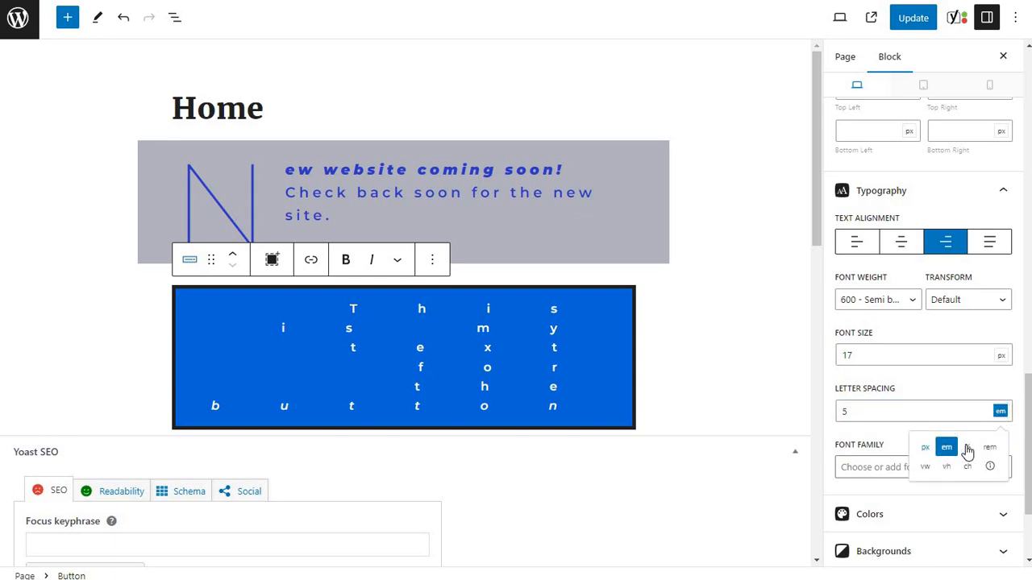
{"action": "left_click", "coordinate": [967, 448]}
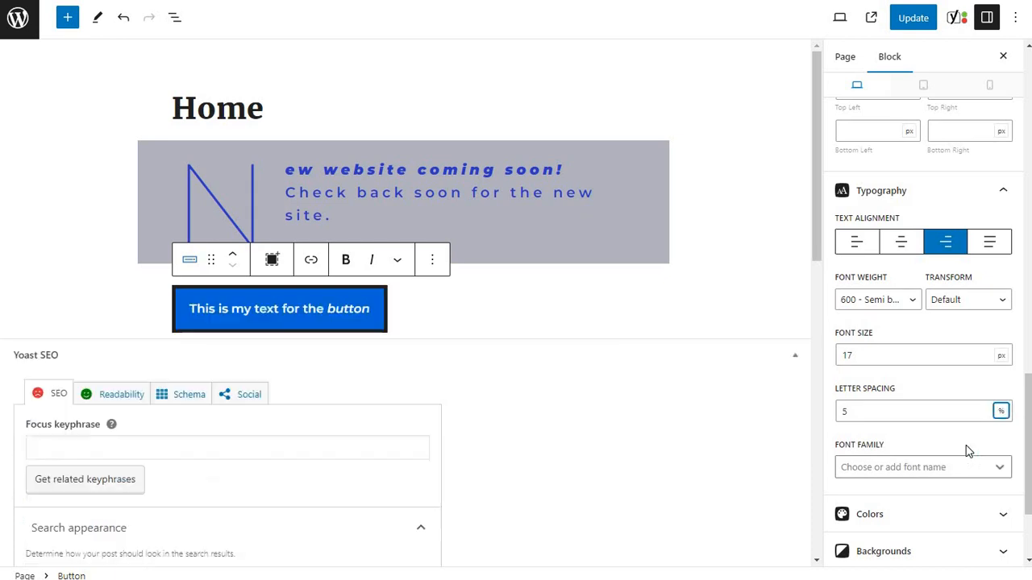
{"action": "left_click", "coordinate": [1000, 412]}
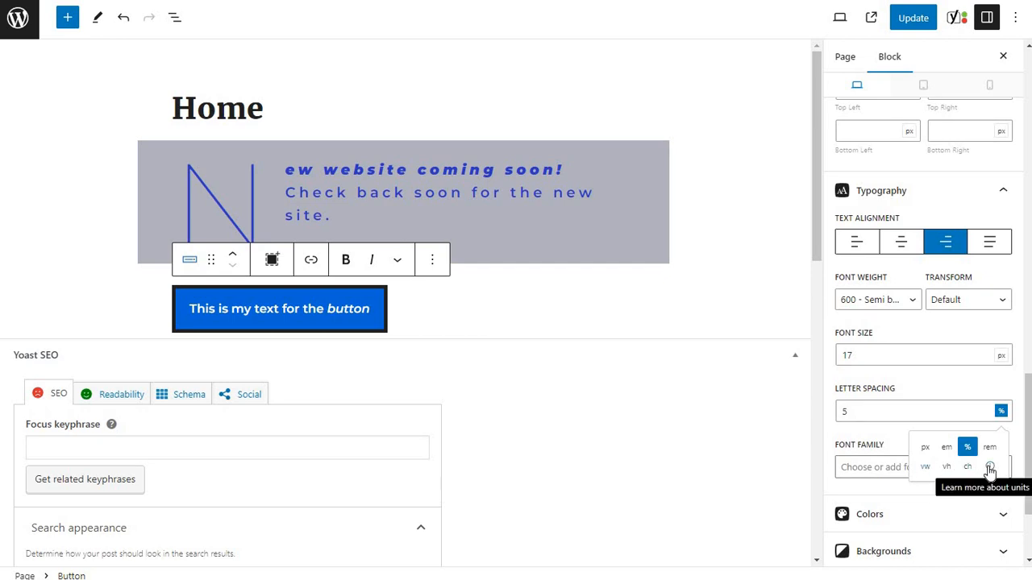
{"action": "left_click", "coordinate": [925, 448]}
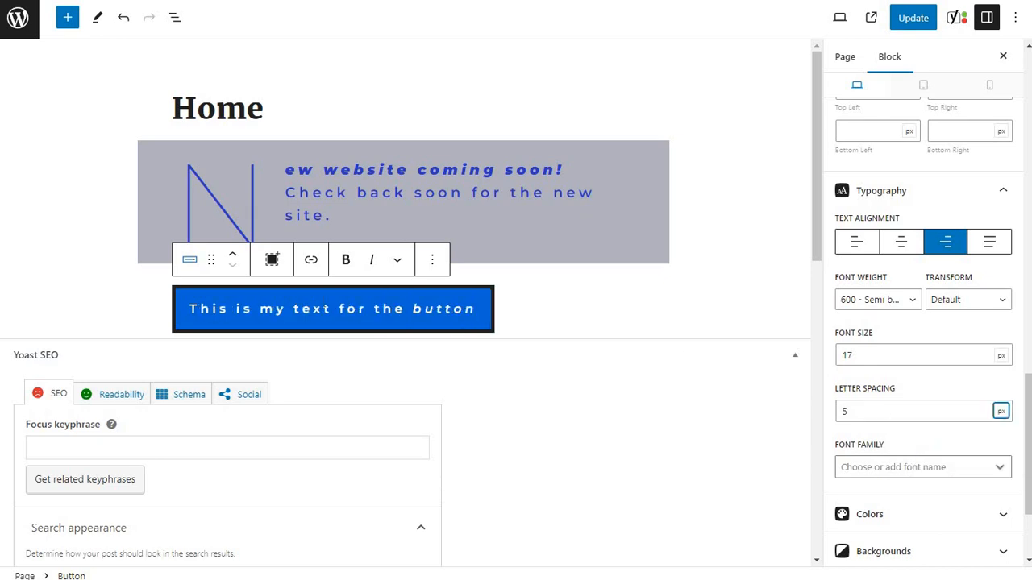
Step: Try the gray contrast-3 color as the button's normal background, and settle on the black contrast color
{"action": "scroll", "coordinate": [901, 442], "scroll_direction": "down", "scroll_amount": 1}
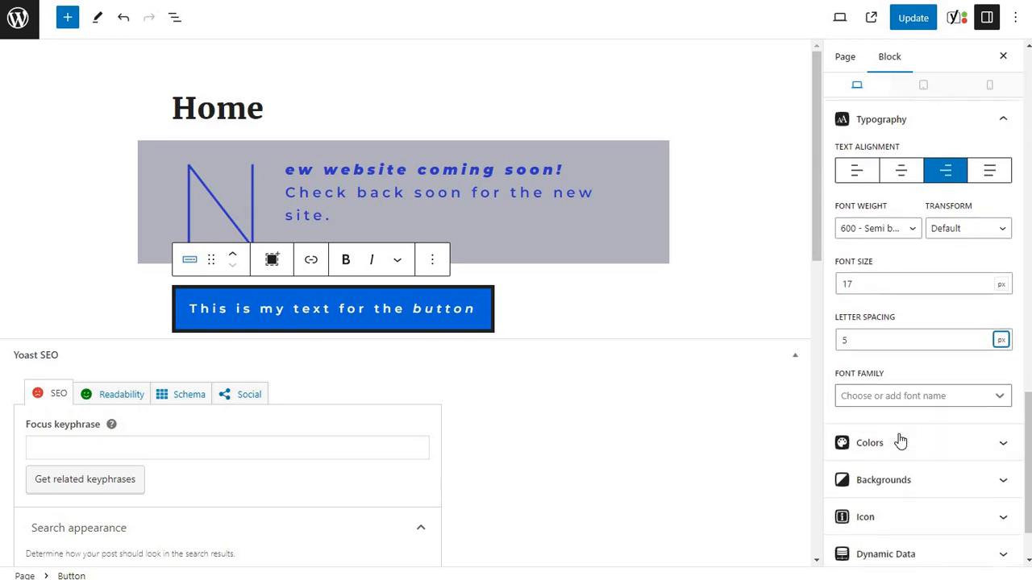
{"action": "left_click", "coordinate": [898, 441]}
{"action": "scroll", "coordinate": [898, 435], "scroll_direction": "down", "scroll_amount": 1}
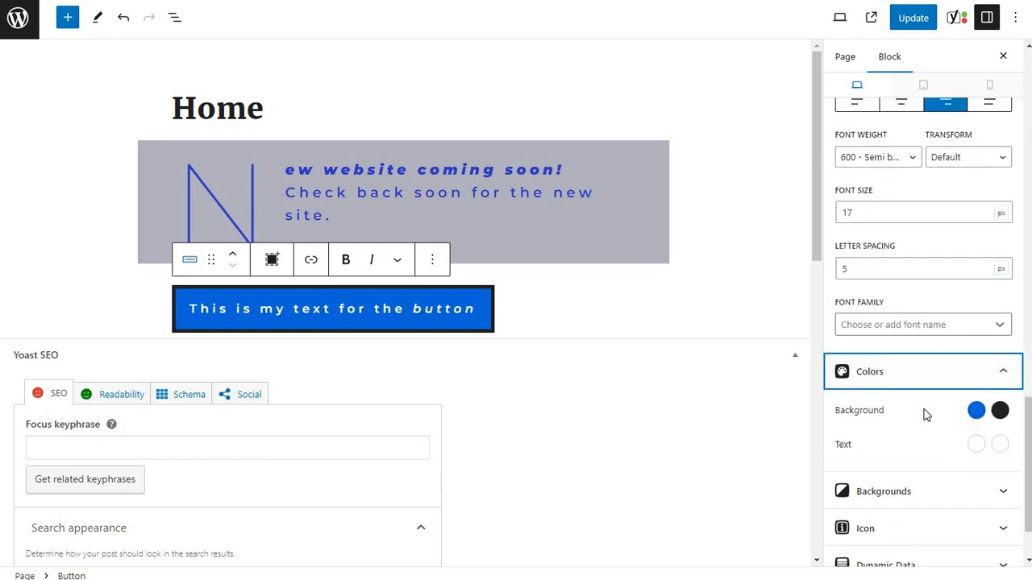
{"action": "left_click", "coordinate": [976, 411]}
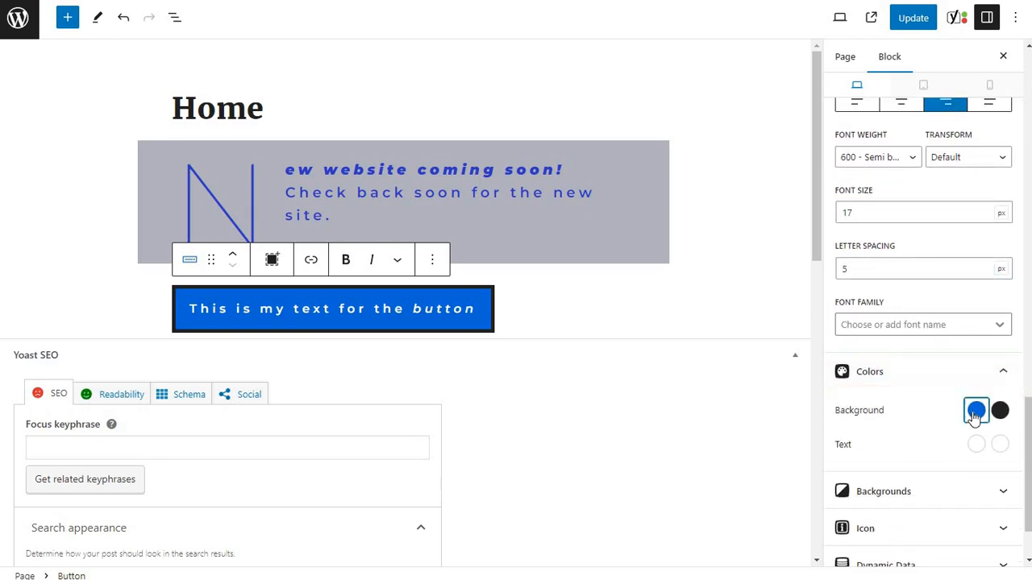
{"action": "left_click", "coordinate": [843, 369]}
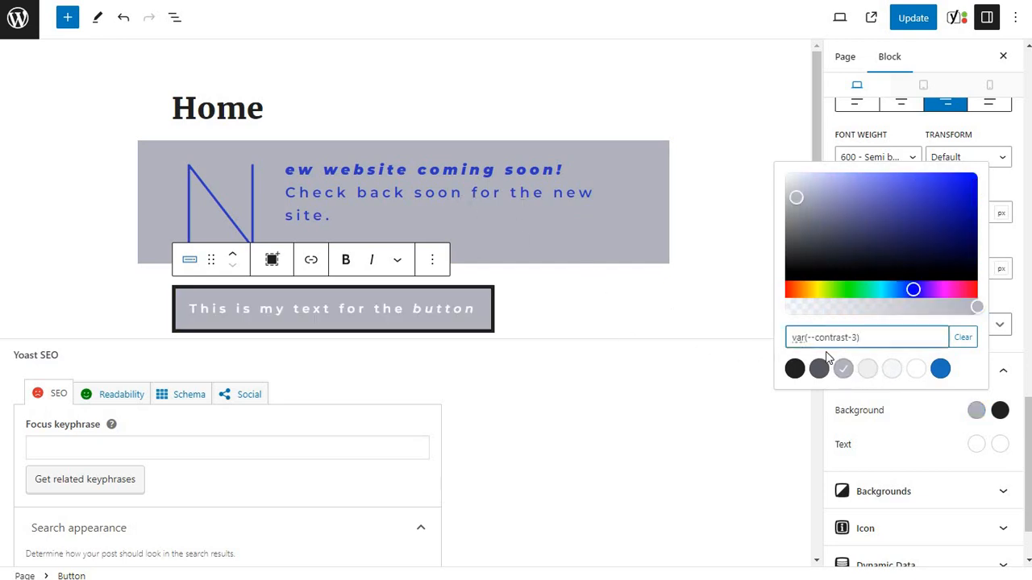
{"action": "left_click", "coordinate": [794, 368]}
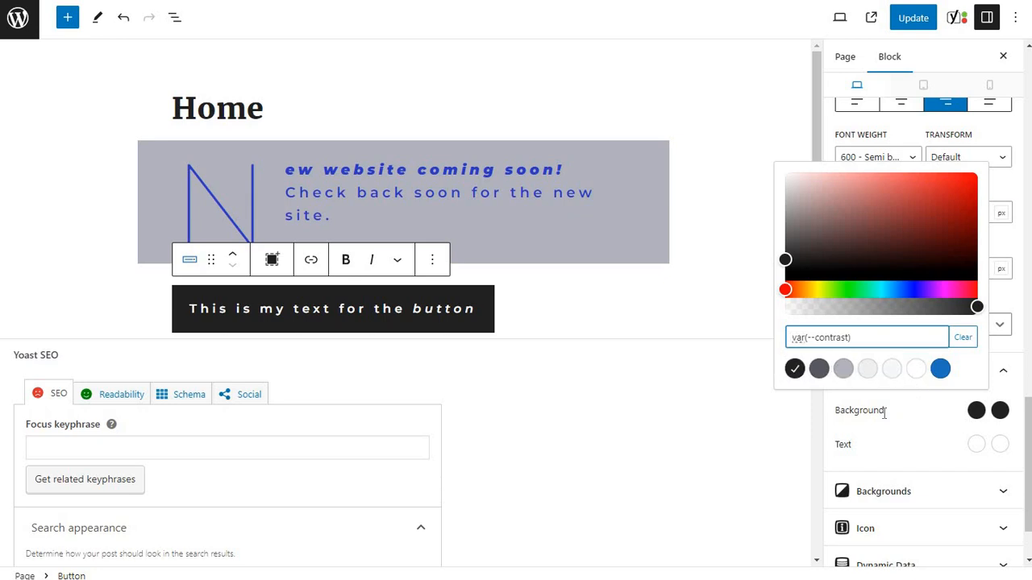
{"action": "left_click", "coordinate": [976, 412]}
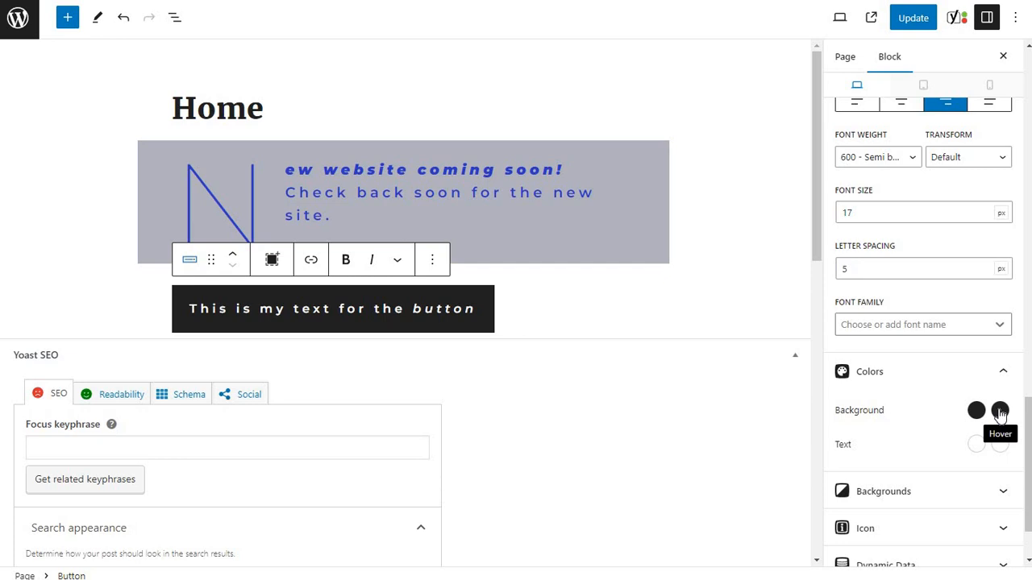
Step: Set the button's hover background to the blue accent color and check its text color option without changing it
{"action": "left_click", "coordinate": [1000, 411]}
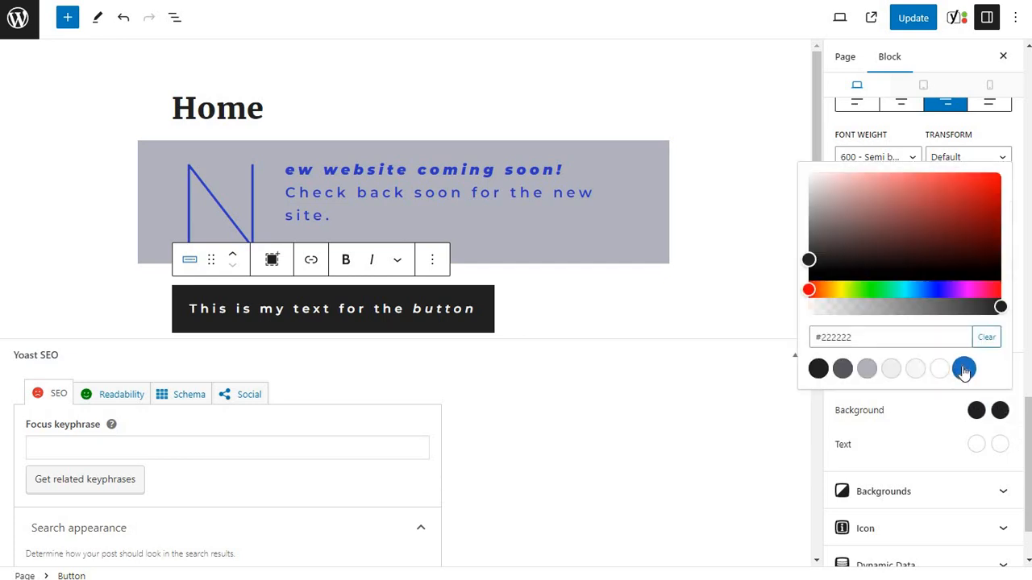
{"action": "left_click", "coordinate": [964, 369]}
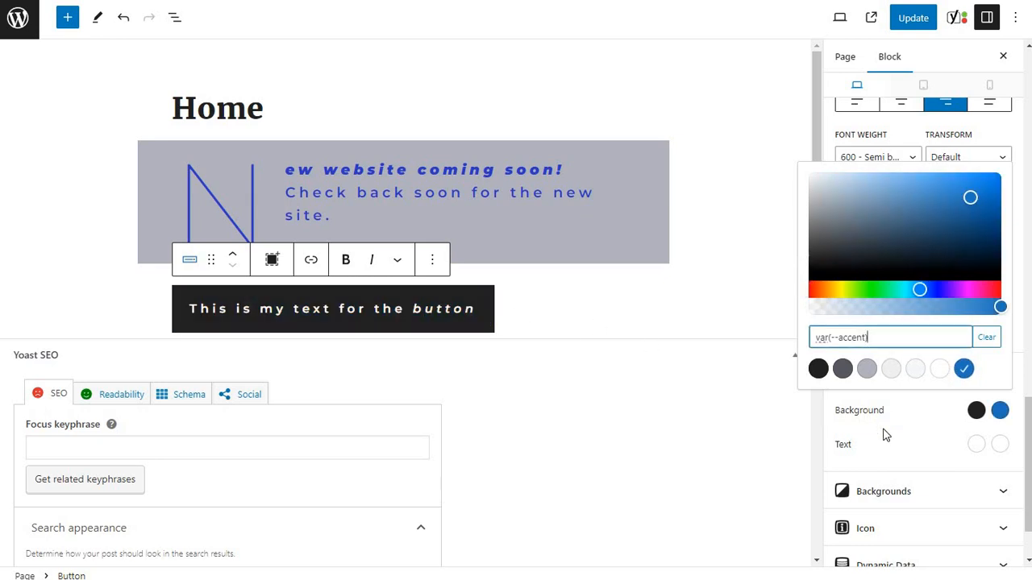
{"action": "left_click", "coordinate": [968, 451]}
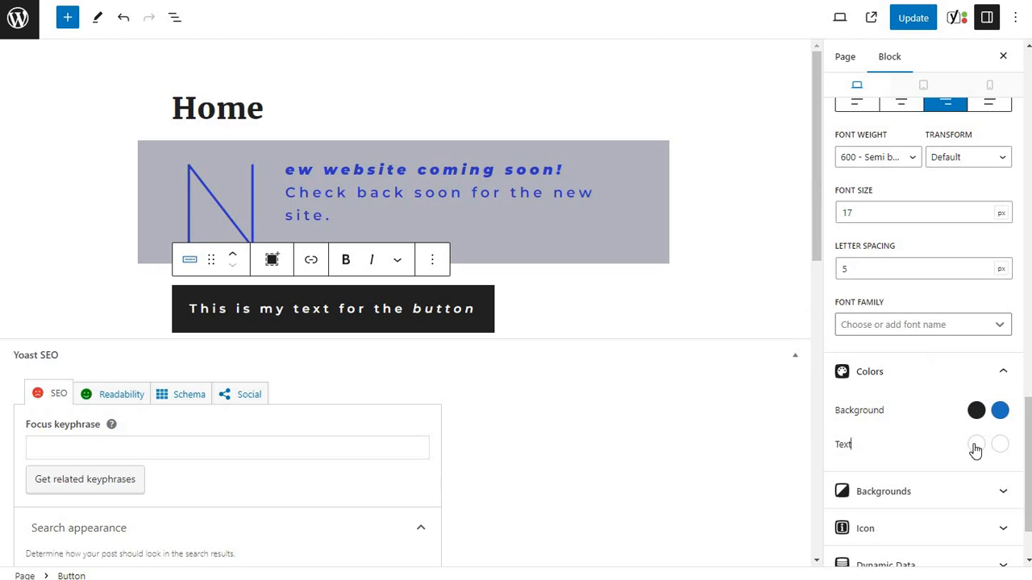
{"action": "left_click", "coordinate": [976, 446]}
{"action": "left_click", "coordinate": [969, 450]}
Step: Enable the gradient background on the button and set Color One to the blue accent color
{"action": "scroll", "coordinate": [998, 448], "scroll_direction": "down", "scroll_amount": 2}
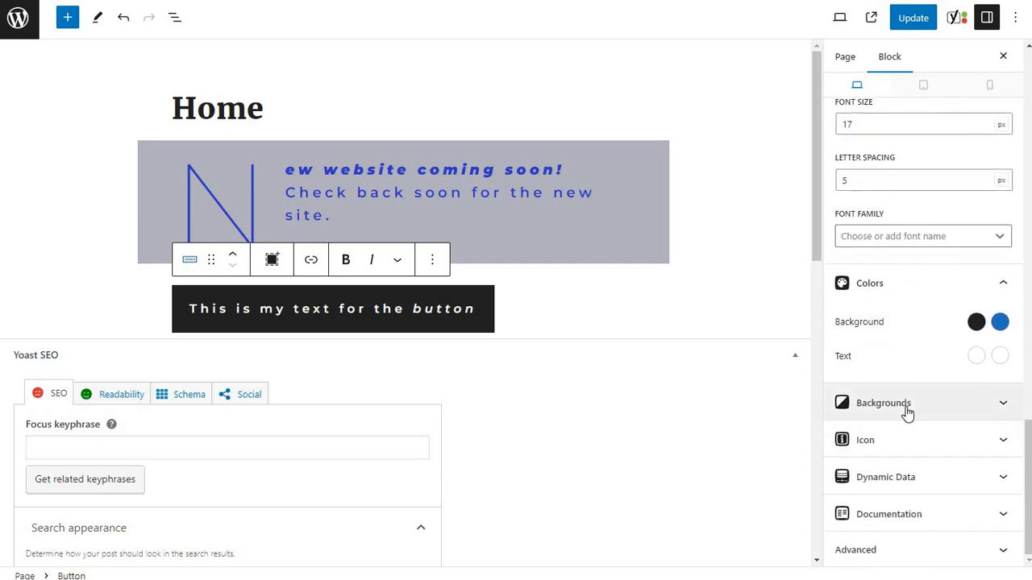
{"action": "left_click", "coordinate": [908, 413]}
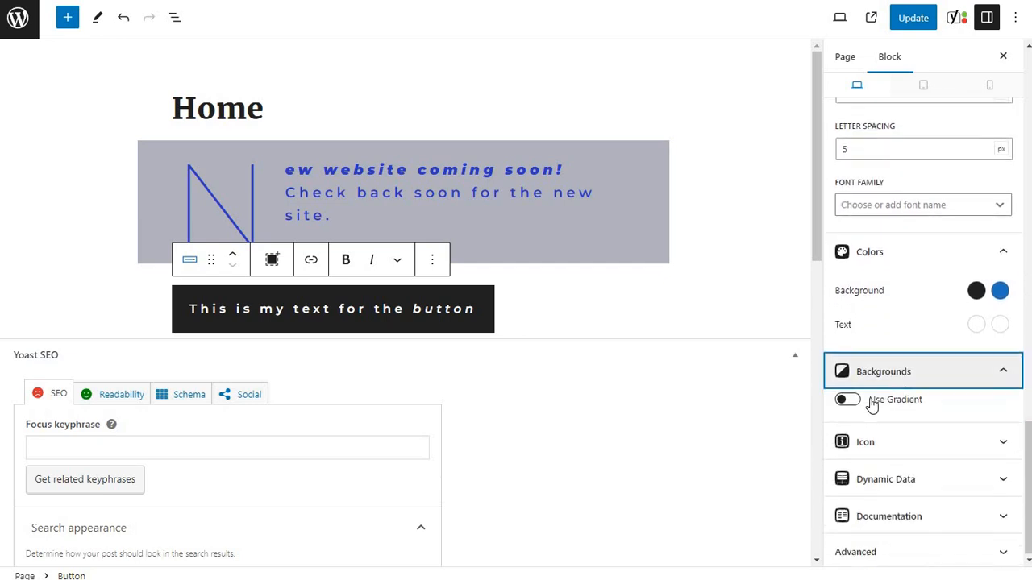
{"action": "left_click", "coordinate": [846, 398]}
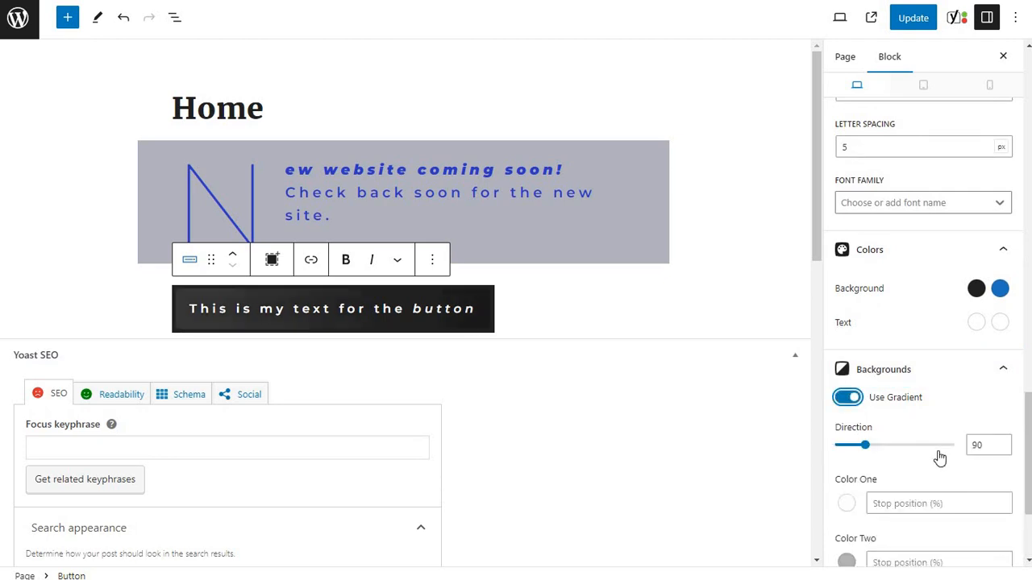
{"action": "scroll", "coordinate": [875, 439], "scroll_direction": "down", "scroll_amount": 2}
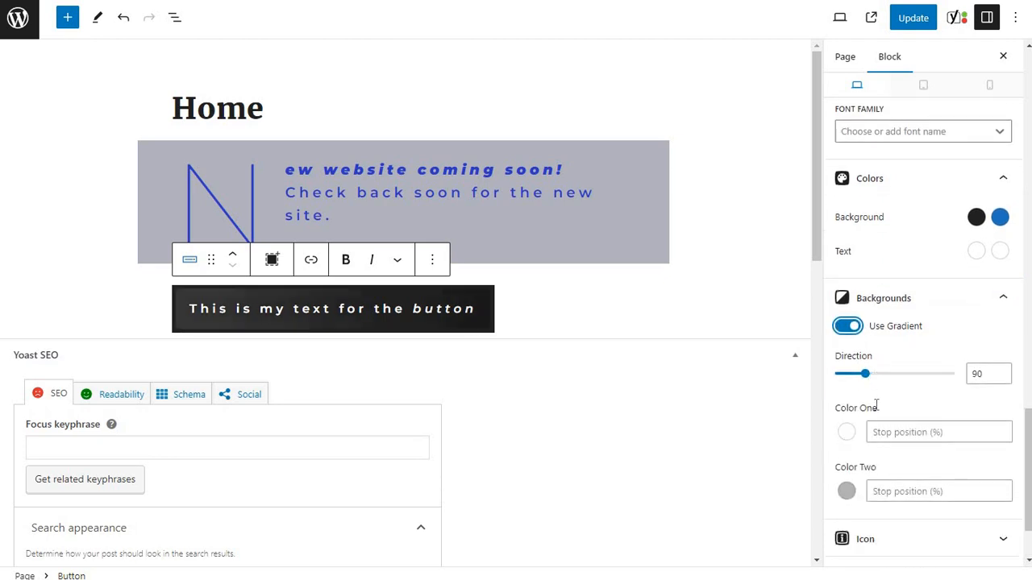
{"action": "left_click", "coordinate": [847, 432]}
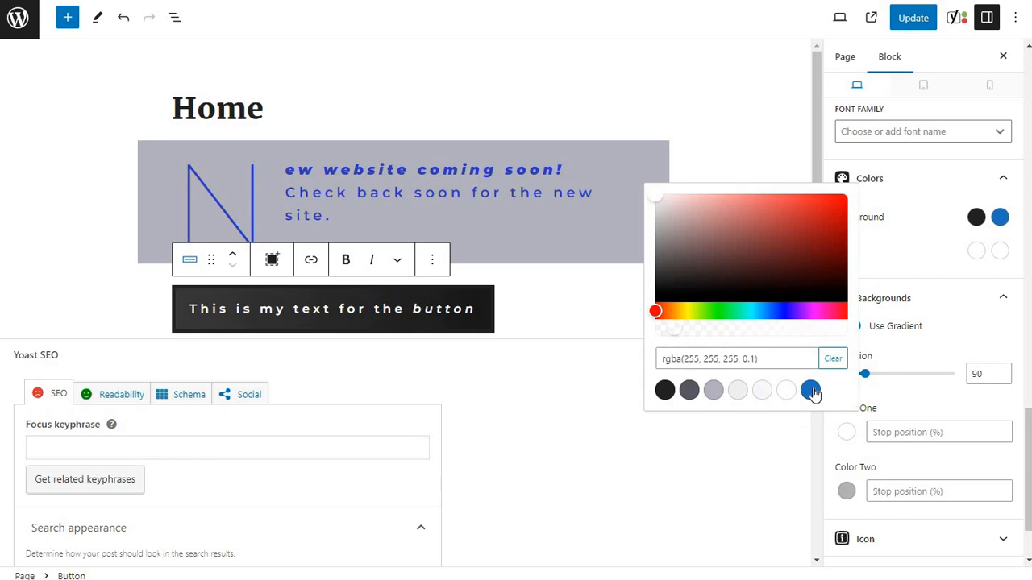
{"action": "left_click", "coordinate": [811, 391]}
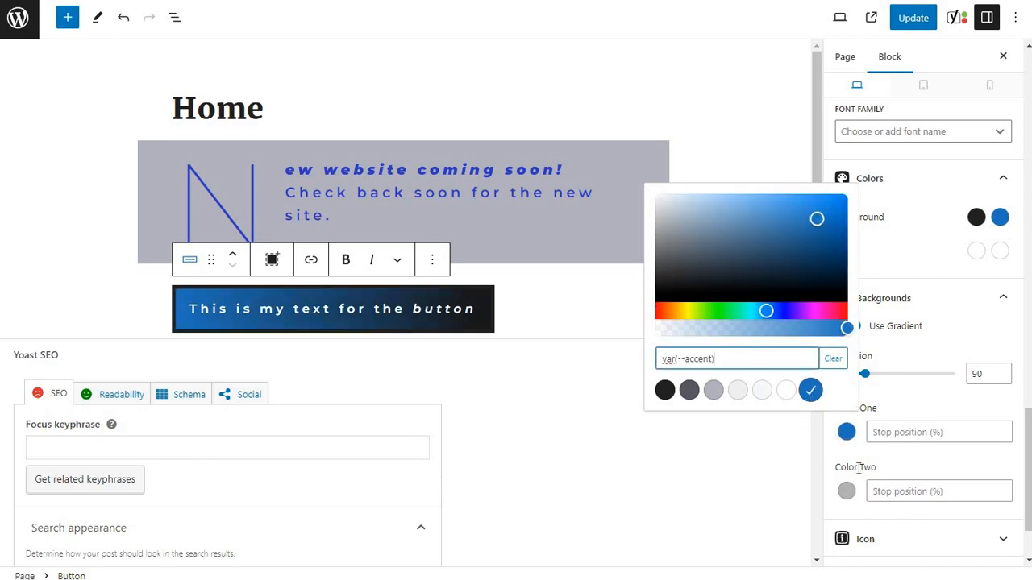
Step: Set the gradient's Color Two to the black contrast color and its direction to 151
{"action": "left_click", "coordinate": [846, 492]}
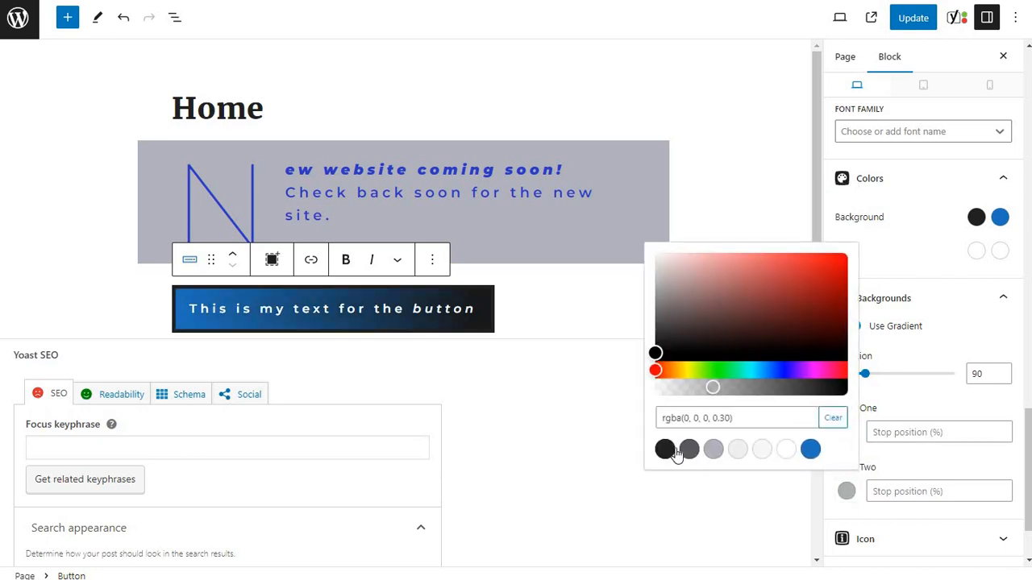
{"action": "left_click", "coordinate": [665, 450]}
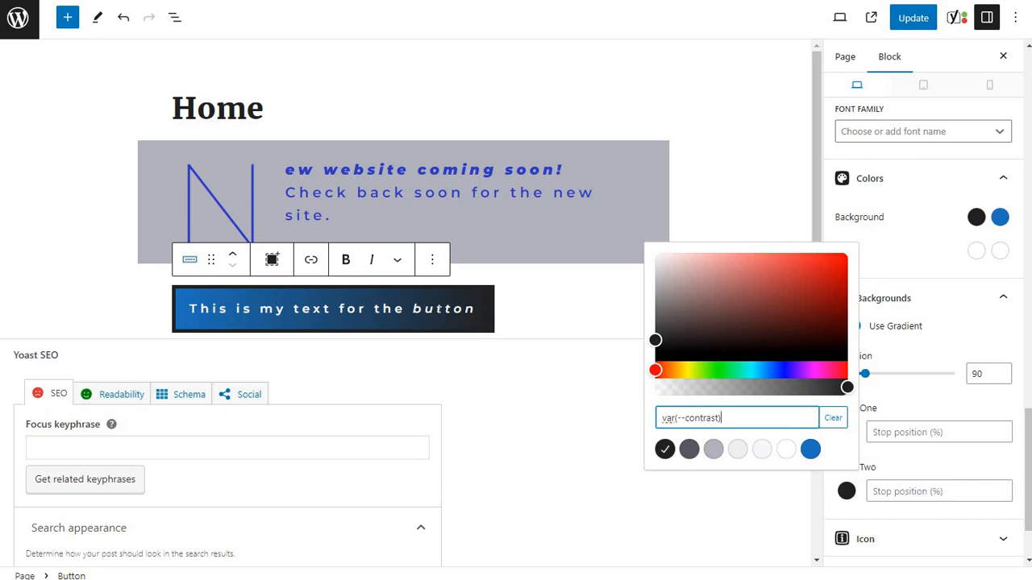
{"action": "left_click", "coordinate": [903, 381]}
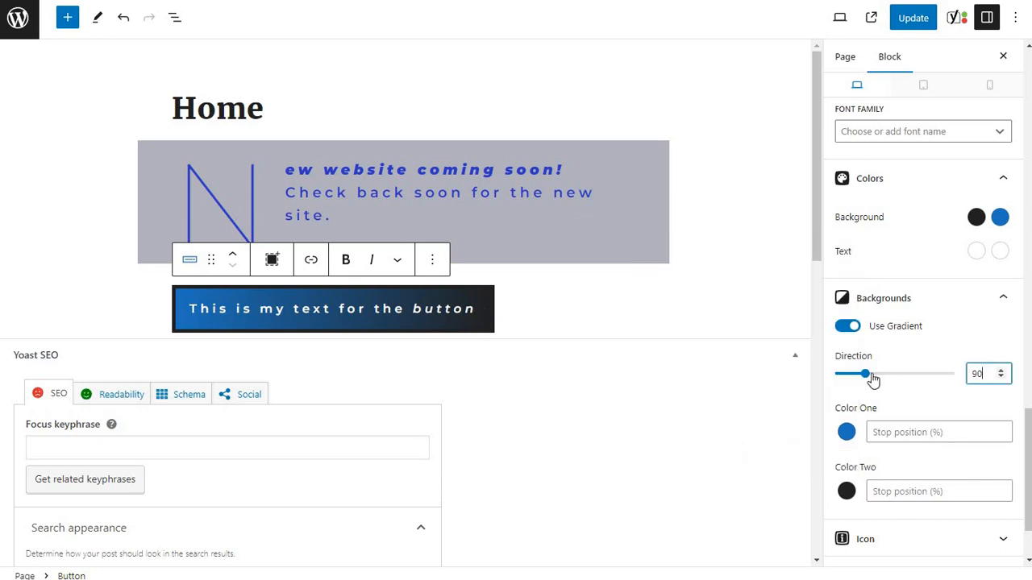
{"action": "left_click_drag", "start_coordinate": [867, 377], "coordinate": [887, 372]}
Step: Look through the Social icons and add the outlined envelope icon from the General set to the button
{"action": "scroll", "coordinate": [935, 419], "scroll_direction": "down", "scroll_amount": 2}
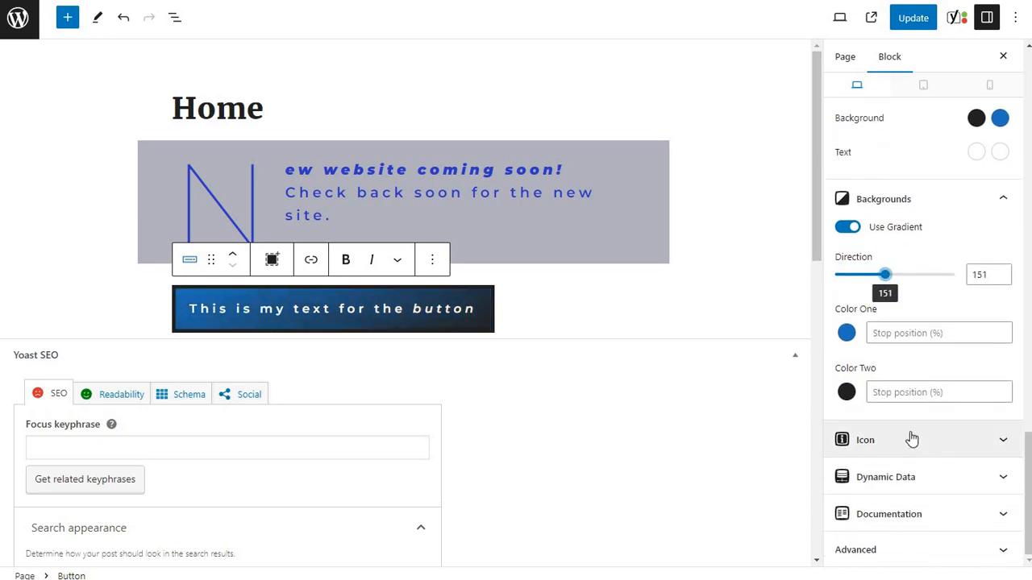
{"action": "left_click", "coordinate": [909, 441]}
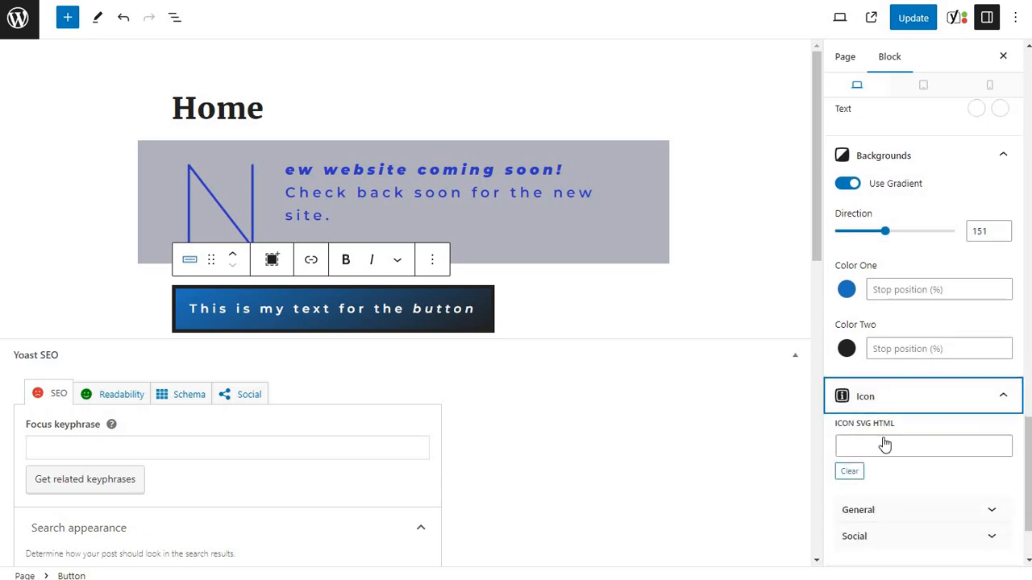
{"action": "scroll", "coordinate": [882, 443], "scroll_direction": "down", "scroll_amount": 1}
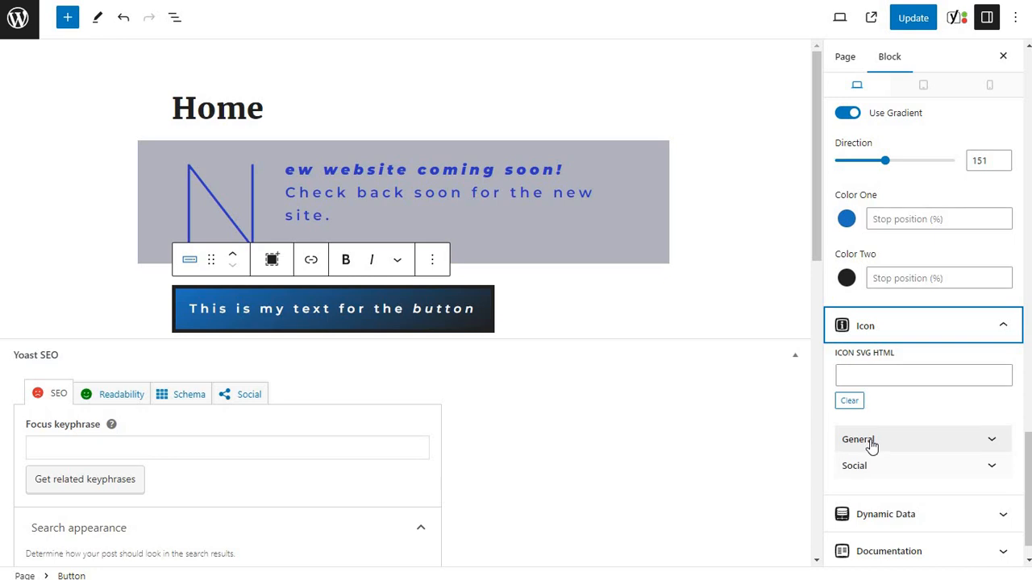
{"action": "scroll", "coordinate": [871, 445], "scroll_direction": "down", "scroll_amount": 1}
{"action": "left_click", "coordinate": [866, 436]}
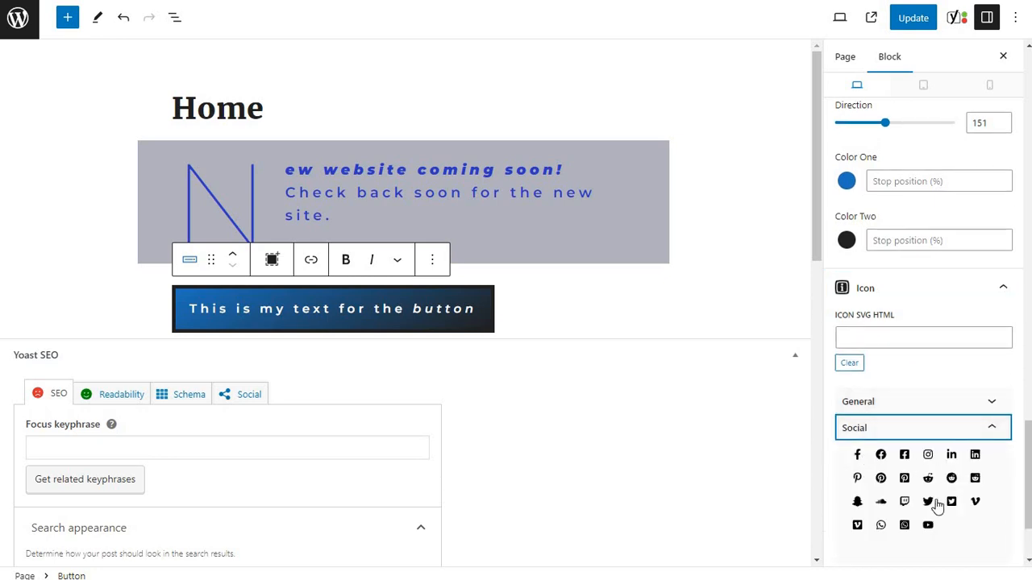
{"action": "left_click", "coordinate": [882, 412]}
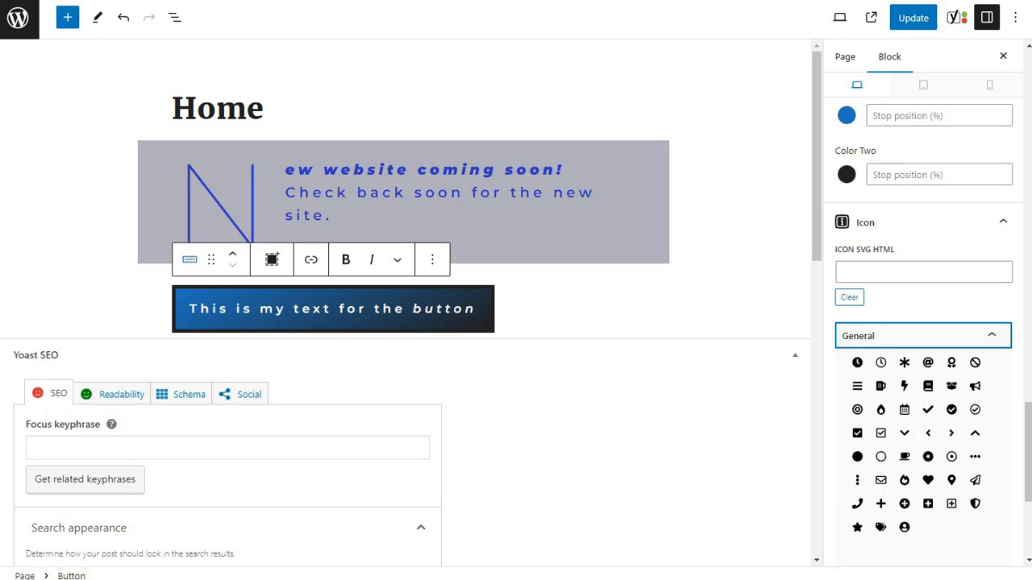
{"action": "left_click", "coordinate": [881, 481]}
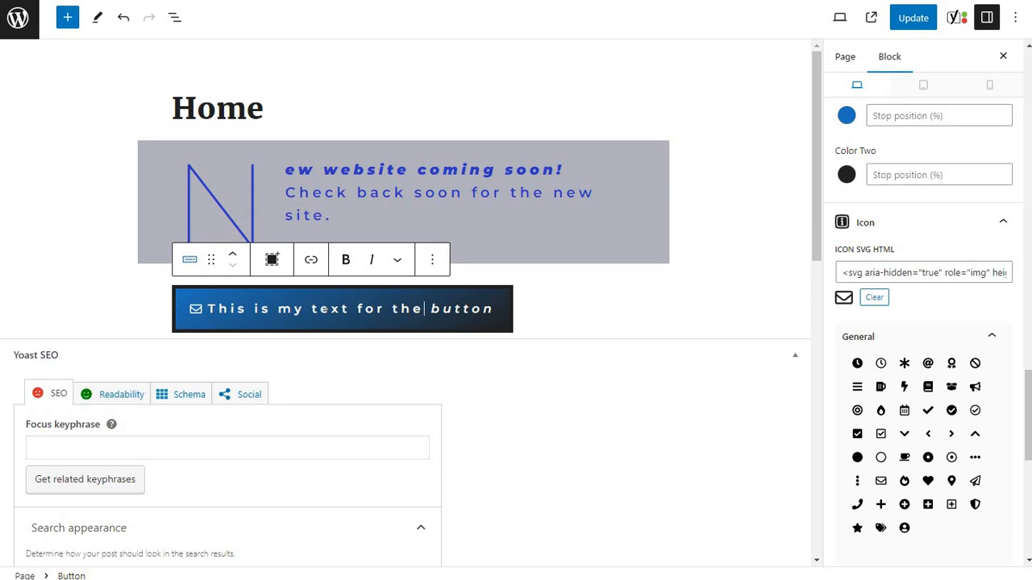
Step: Try the Remove Text option on the button and turn it back off
{"action": "scroll", "coordinate": [860, 360], "scroll_direction": "down", "scroll_amount": 4}
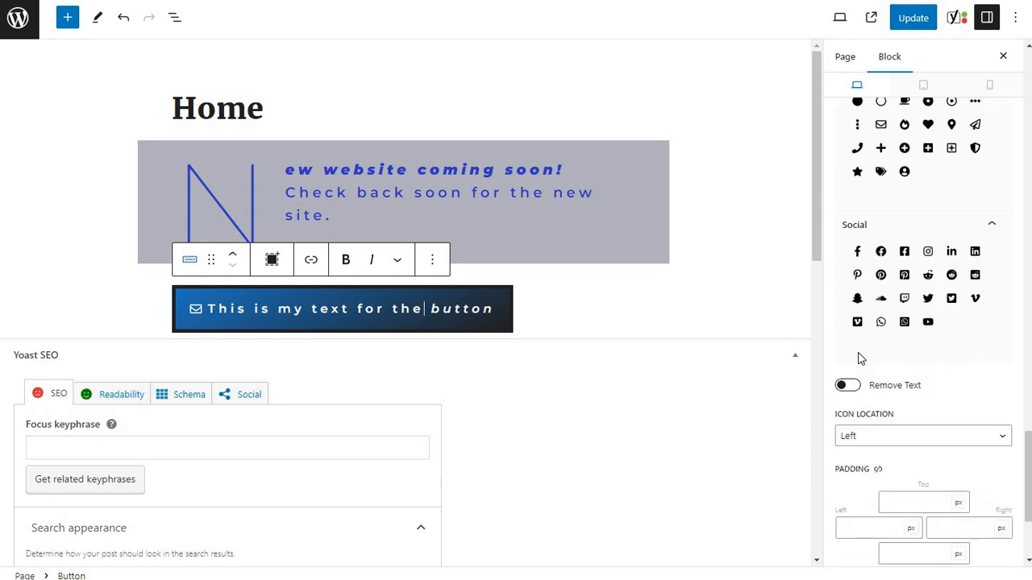
{"action": "scroll", "coordinate": [859, 357], "scroll_direction": "down", "scroll_amount": 1}
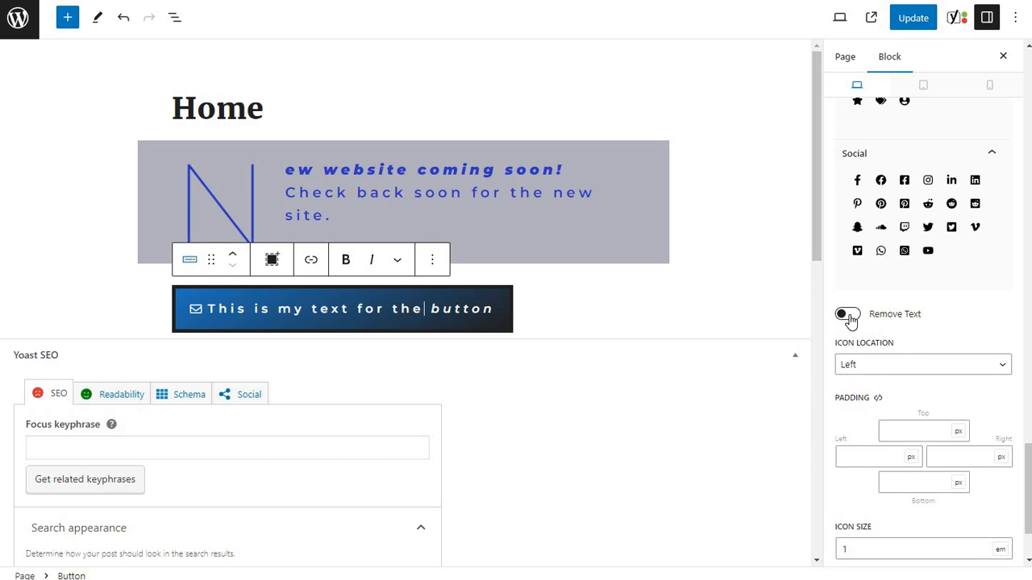
{"action": "left_click", "coordinate": [846, 315]}
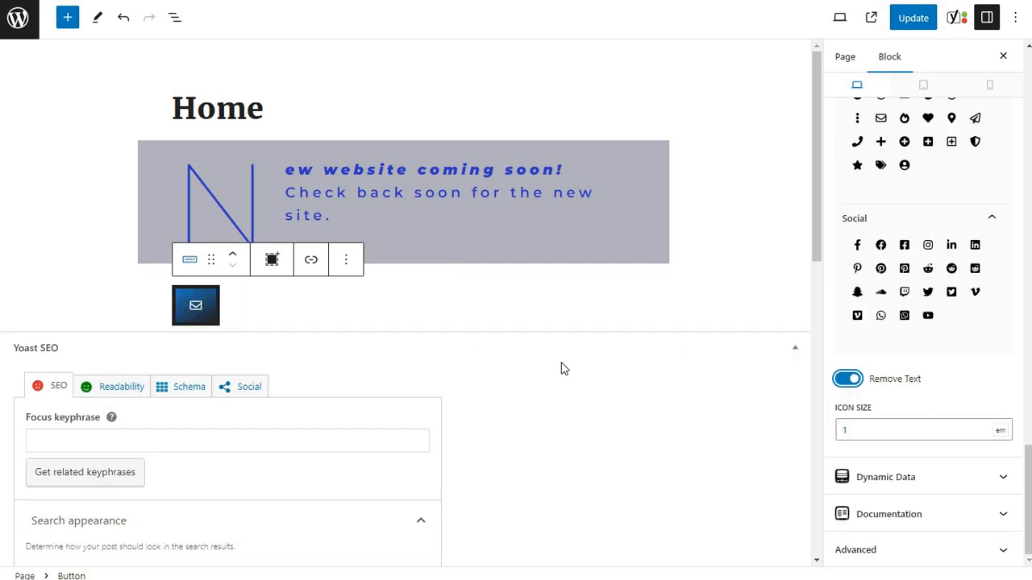
{"action": "left_click", "coordinate": [845, 382]}
Step: Set the button's icon location to Right and give the icon 50 px of left and right padding
{"action": "left_click", "coordinate": [865, 371]}
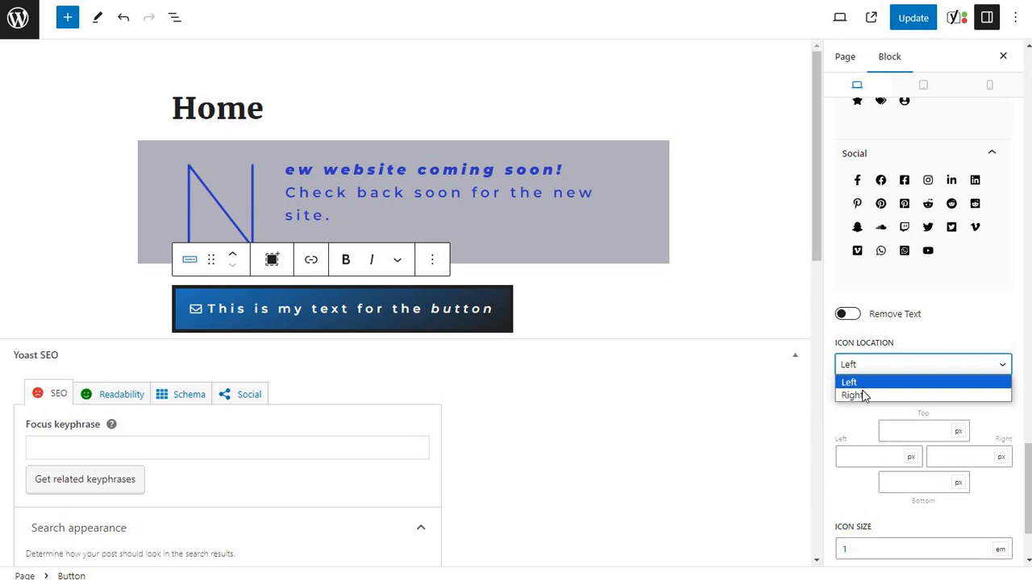
{"action": "left_click", "coordinate": [853, 396]}
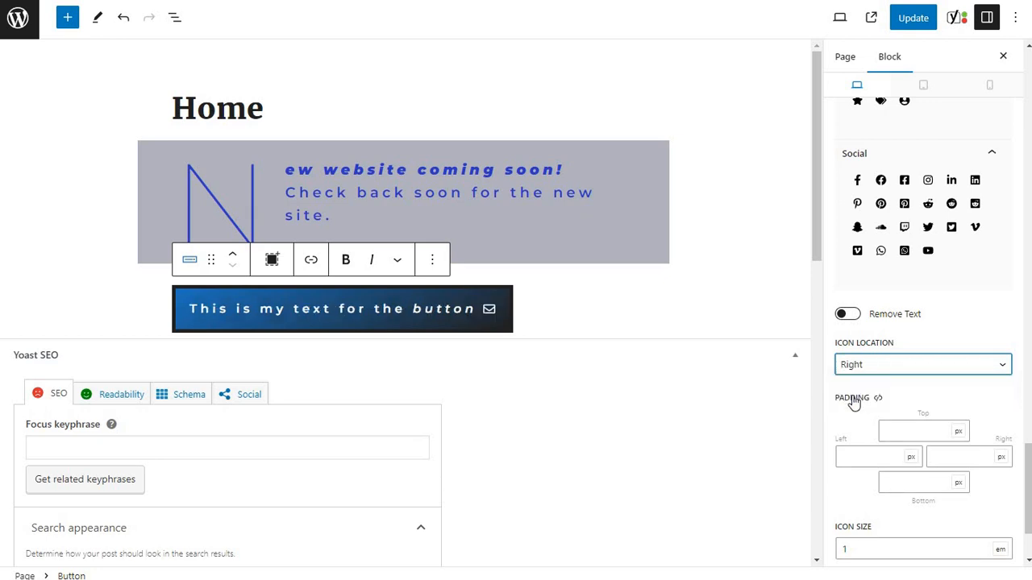
{"action": "left_click", "coordinate": [916, 431]}
{"action": "left_click", "coordinate": [950, 456]}
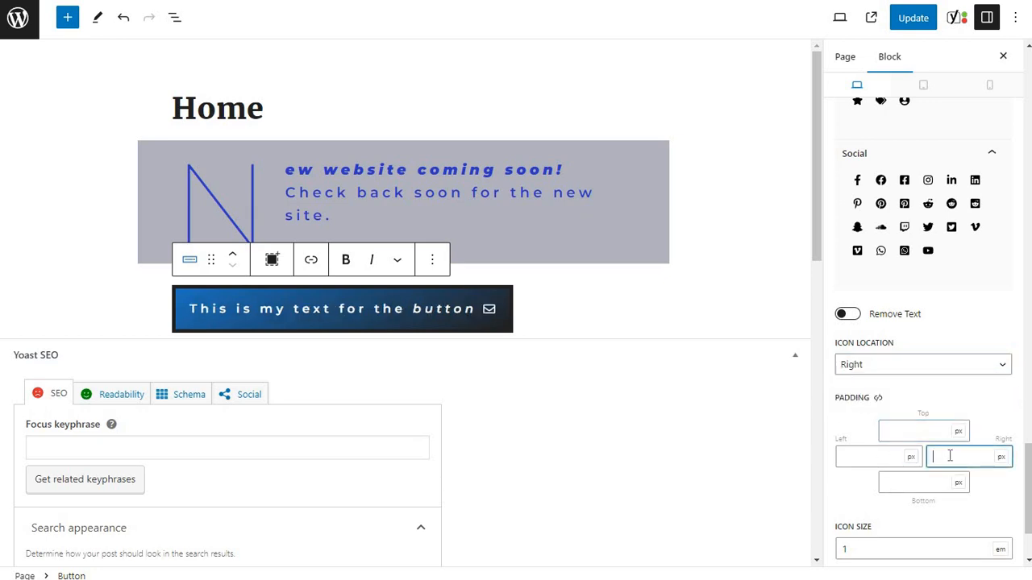
{"action": "type", "text": "50"}
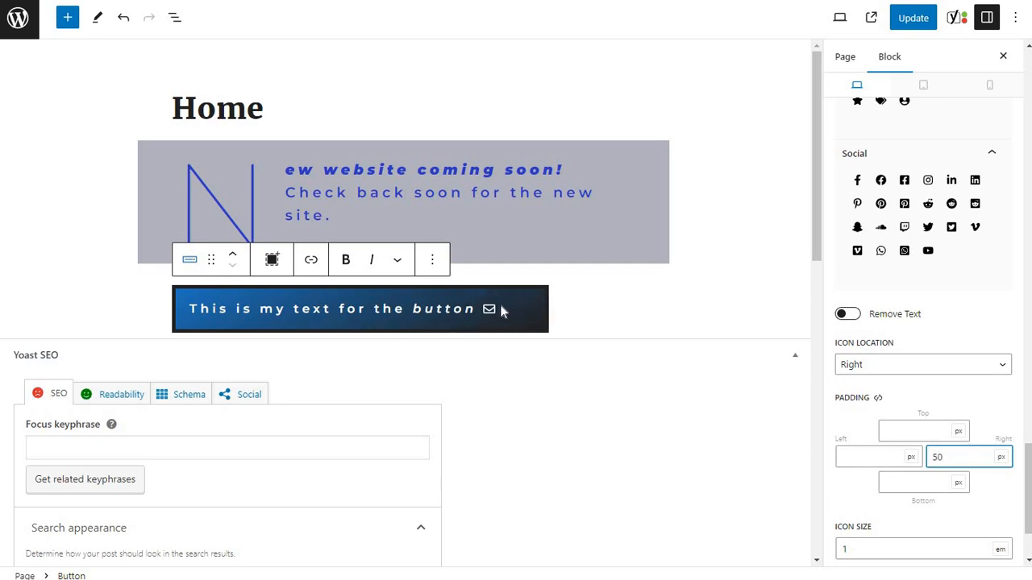
{"action": "left_click", "coordinate": [850, 456]}
{"action": "type", "text": "50"}
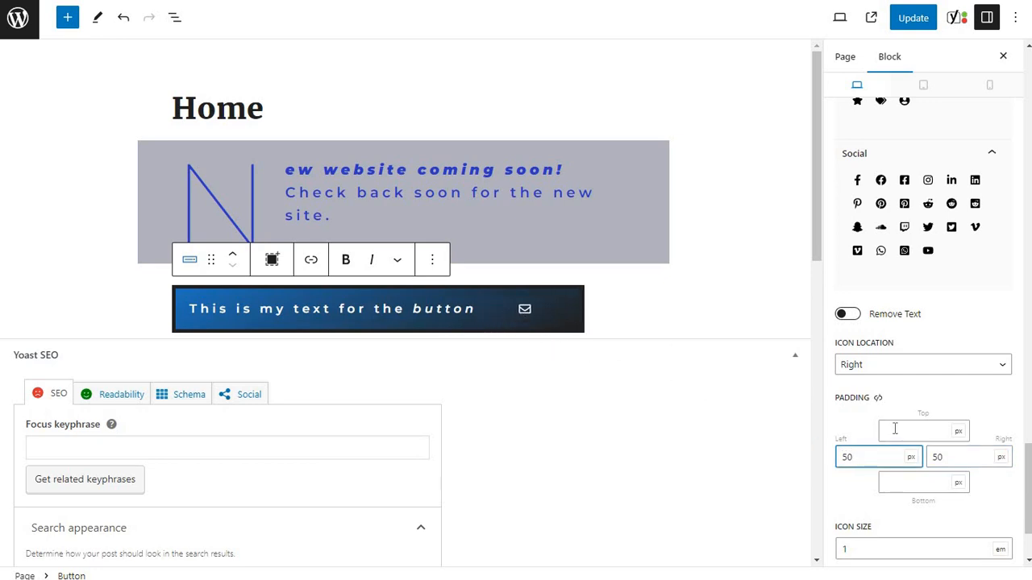
Step: Try an icon size of 2 em on the button and set it back to 1 em
{"action": "scroll", "coordinate": [887, 426], "scroll_direction": "down", "scroll_amount": 2}
{"action": "scroll", "coordinate": [882, 426], "scroll_direction": "down", "scroll_amount": 1}
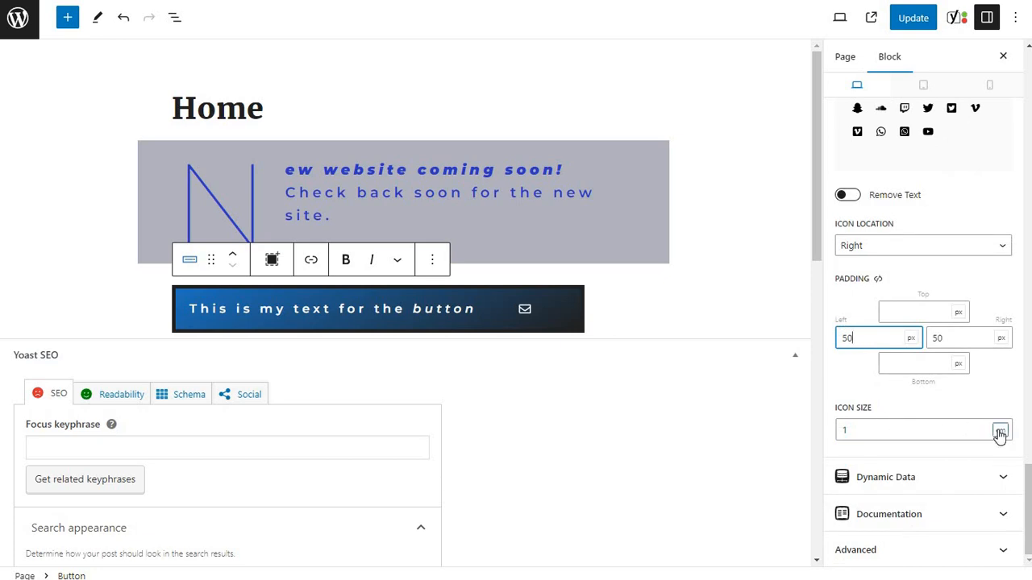
{"action": "left_click_drag", "start_coordinate": [854, 425], "coordinate": [786, 425]}
{"action": "type", "text": "2"}
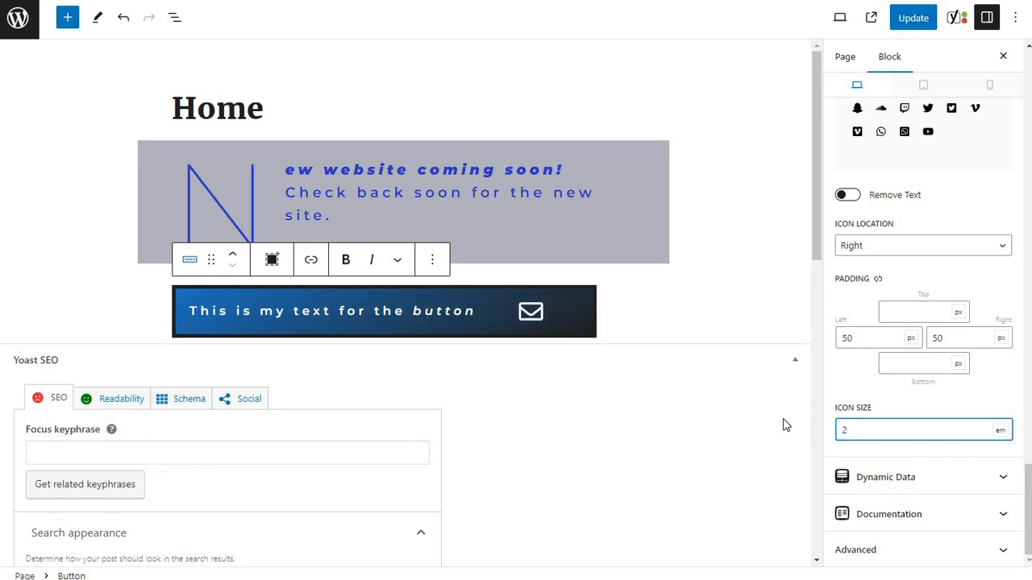
{"action": "key", "text": "BackSpace"}
{"action": "type", "text": "1"}
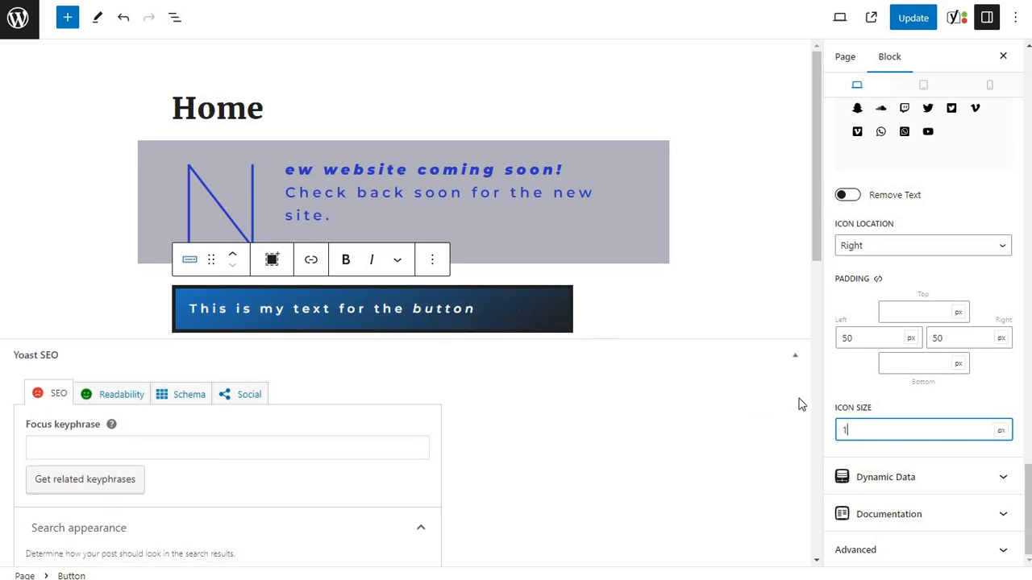
{"action": "left_click", "coordinate": [1000, 431]}
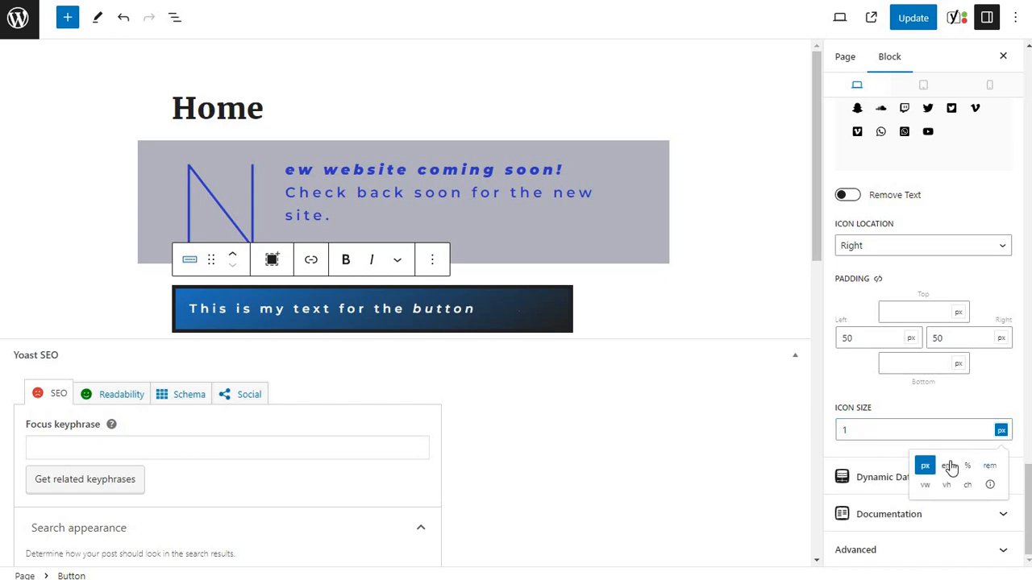
{"action": "left_click", "coordinate": [946, 466]}
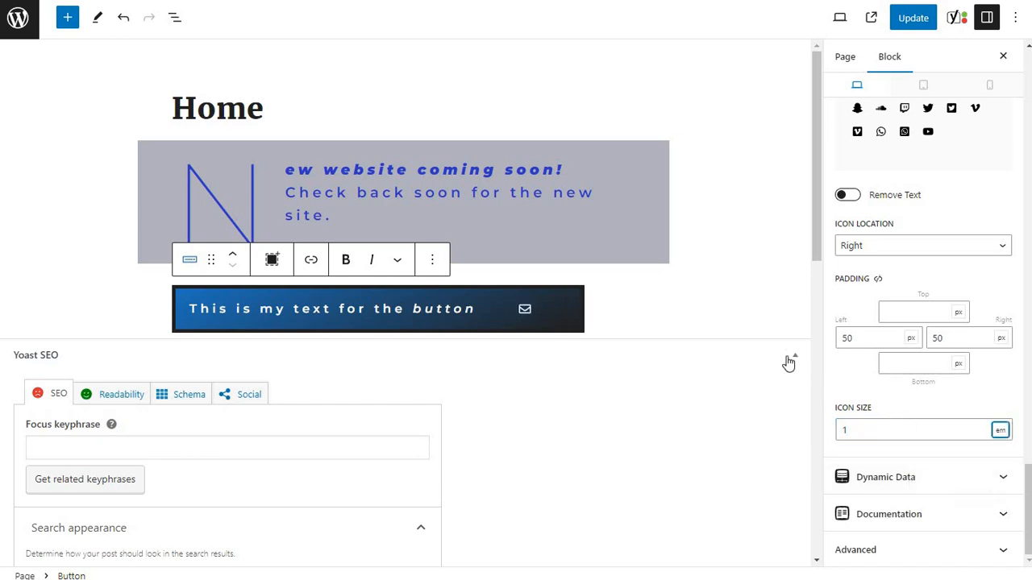
Step: Insert a GenerateBlocks Headline block below the button with the text "This is my headline"
{"action": "left_click", "coordinate": [657, 310]}
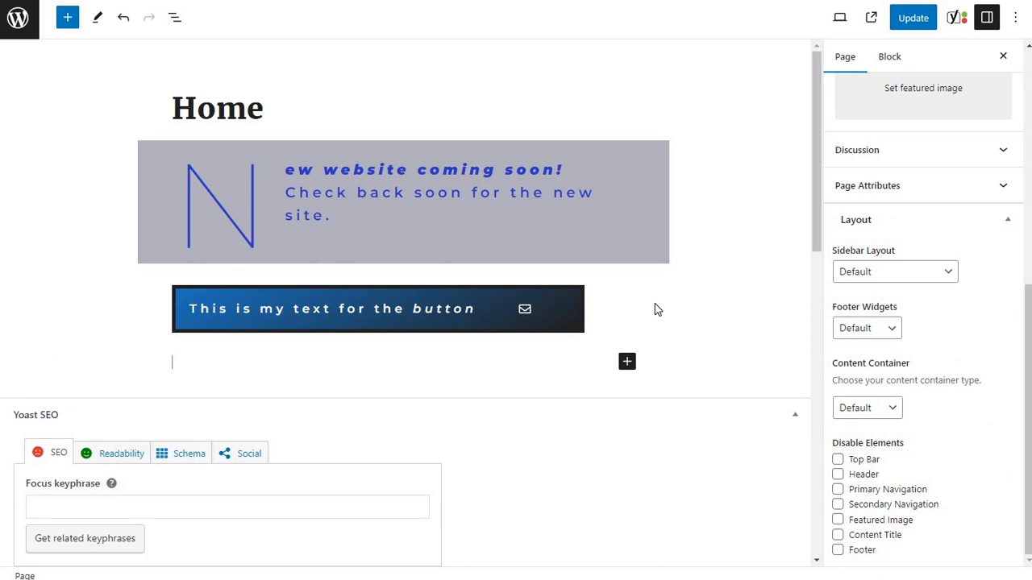
{"action": "left_click", "coordinate": [68, 17]}
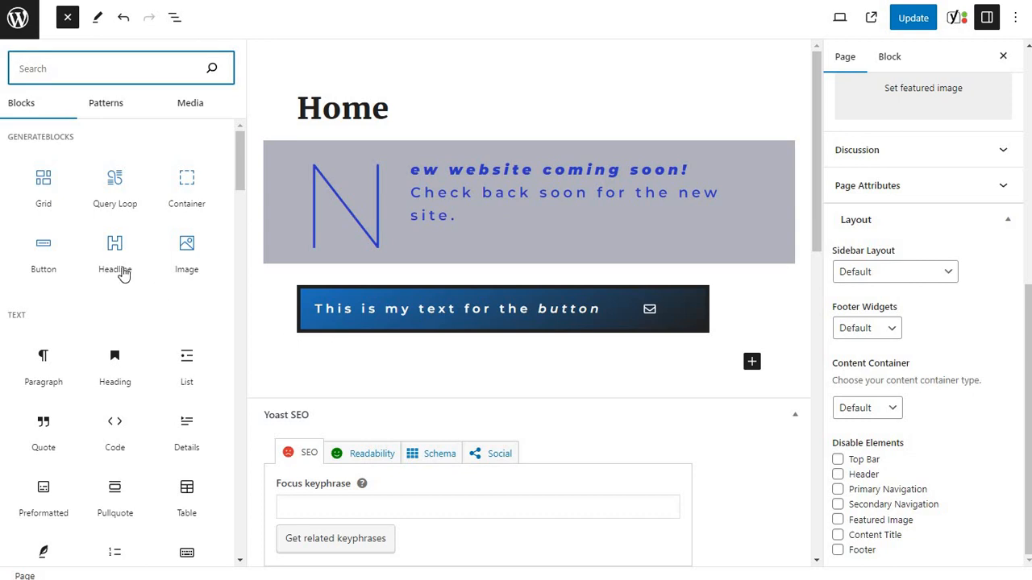
{"action": "mouse_move", "coordinate": [124, 275]}
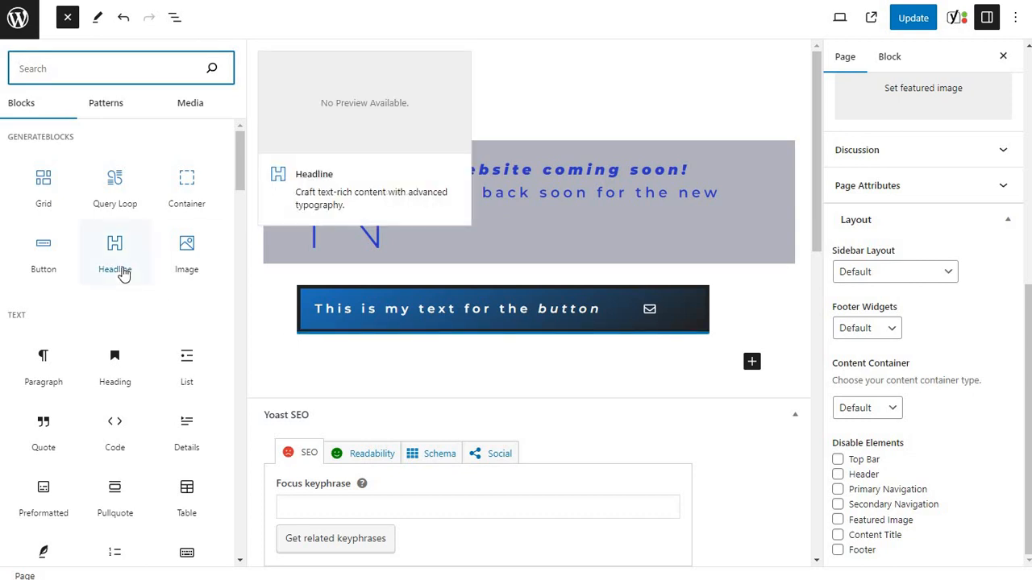
{"action": "left_click", "coordinate": [121, 273]}
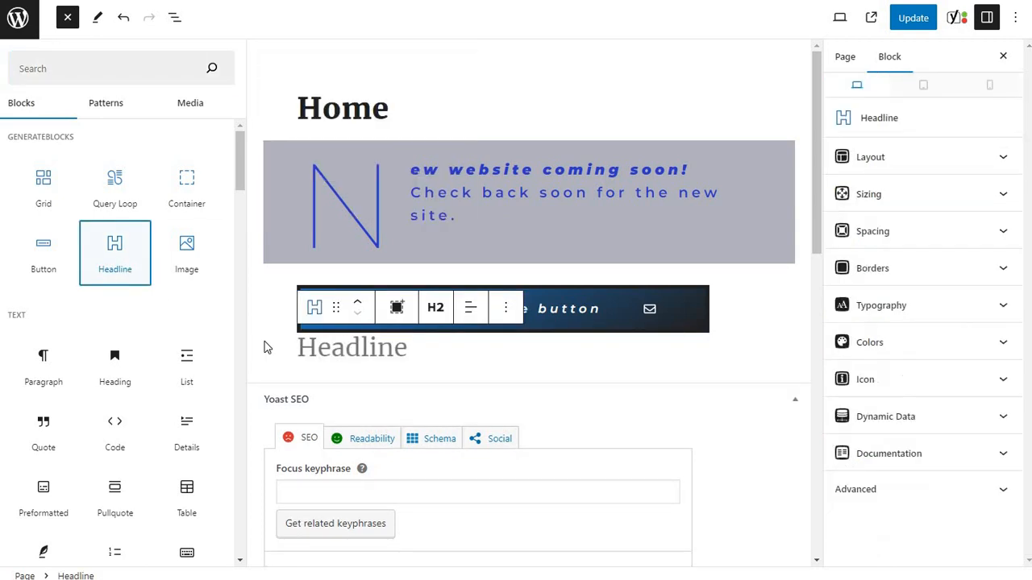
{"action": "left_click", "coordinate": [345, 354]}
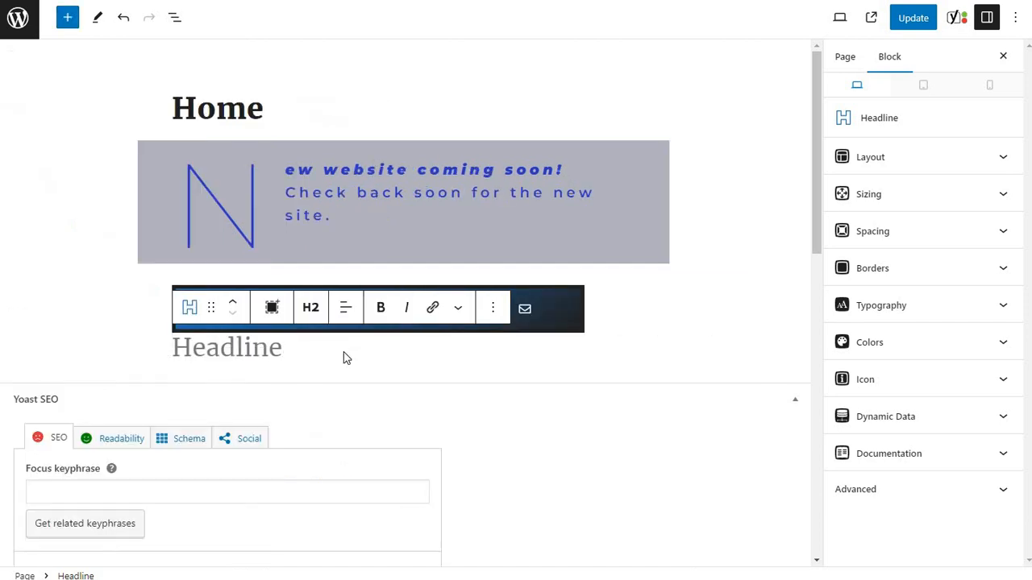
{"action": "type", "text": "This is my headline"}
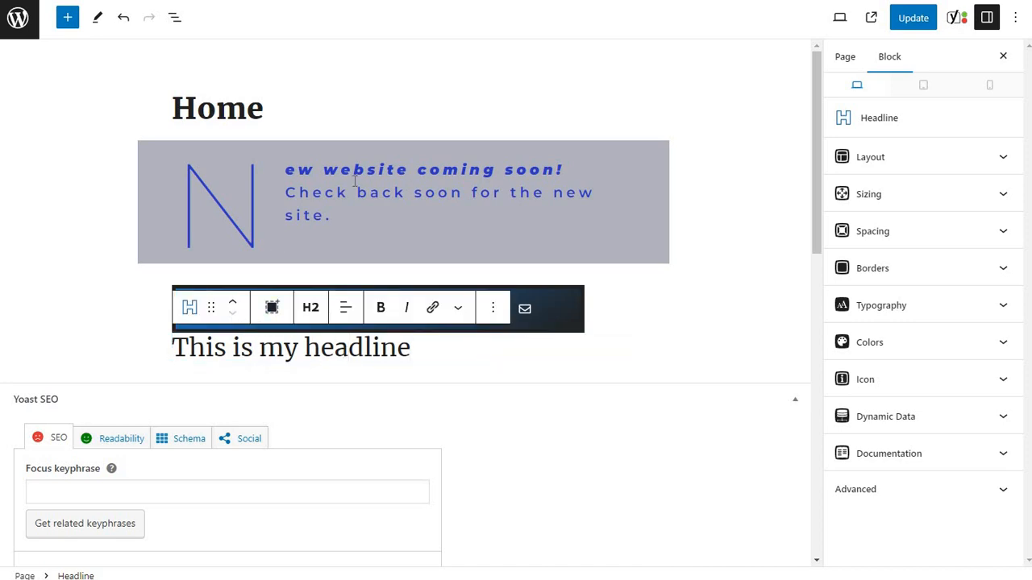
Step: Change the headline to Heading 1 and move it above the "New website coming soon!" paragraph
{"action": "left_click", "coordinate": [313, 311]}
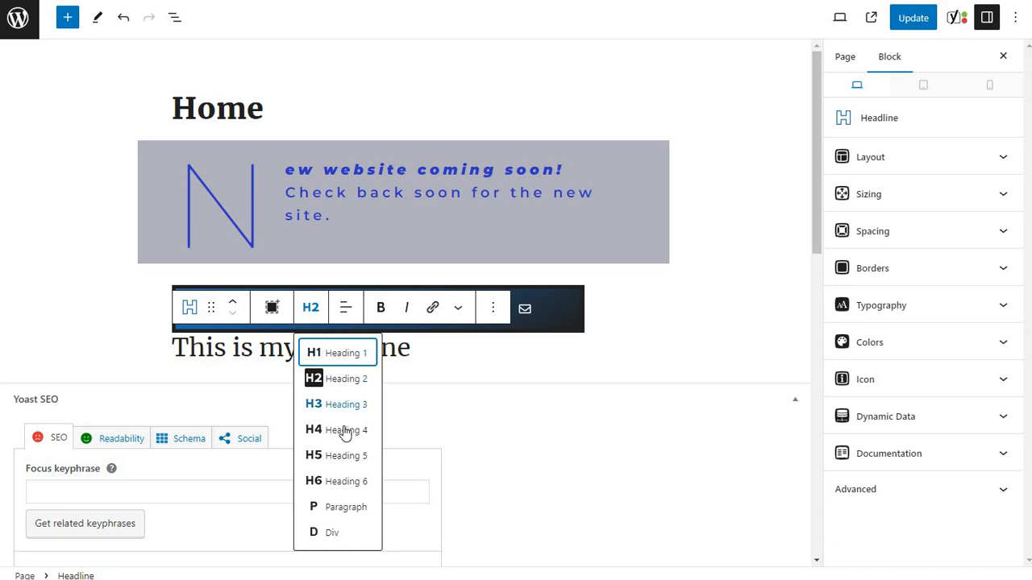
{"action": "left_click", "coordinate": [349, 353]}
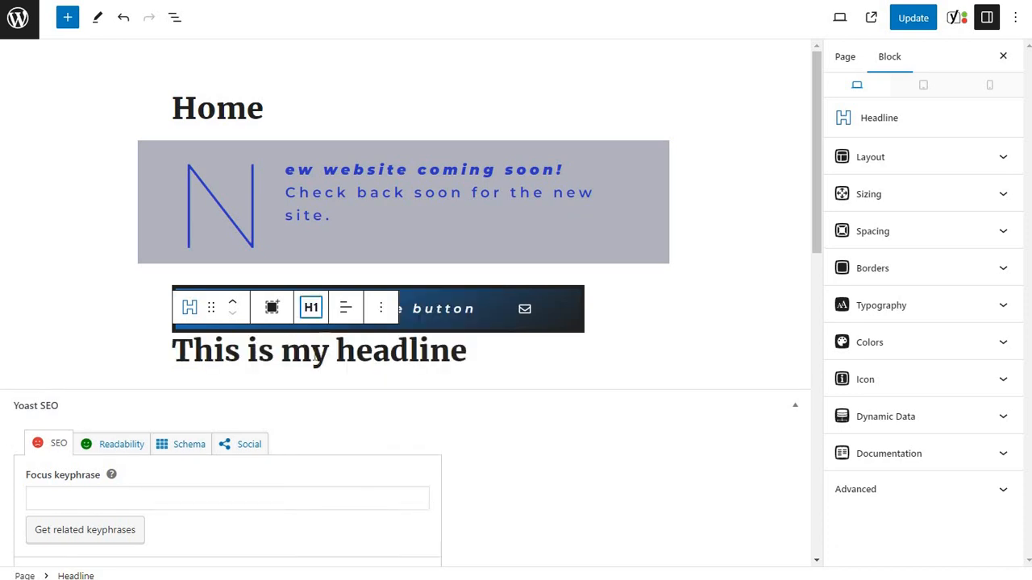
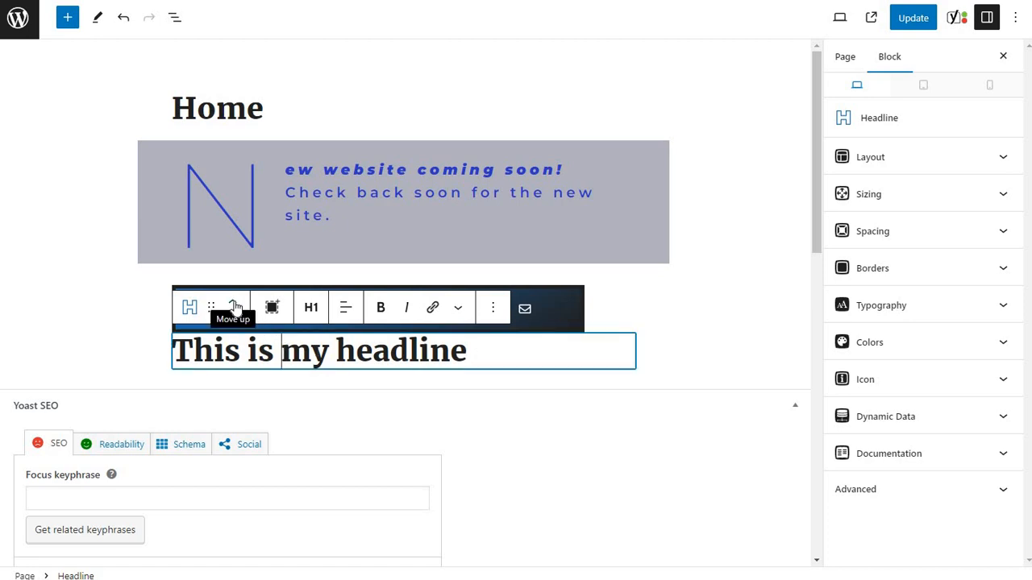
{"action": "left_click", "coordinate": [234, 307]}
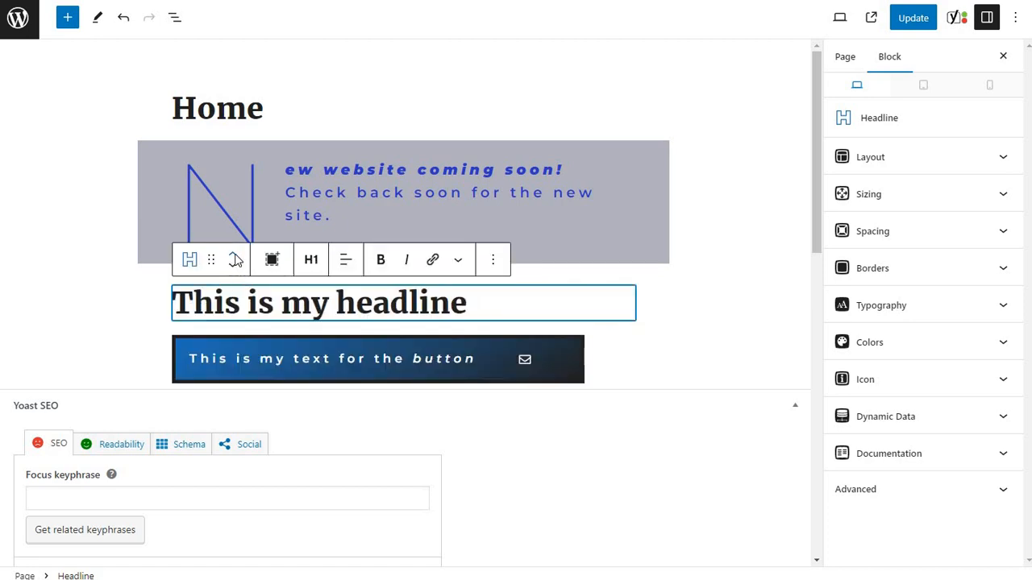
{"action": "left_click", "coordinate": [235, 255]}
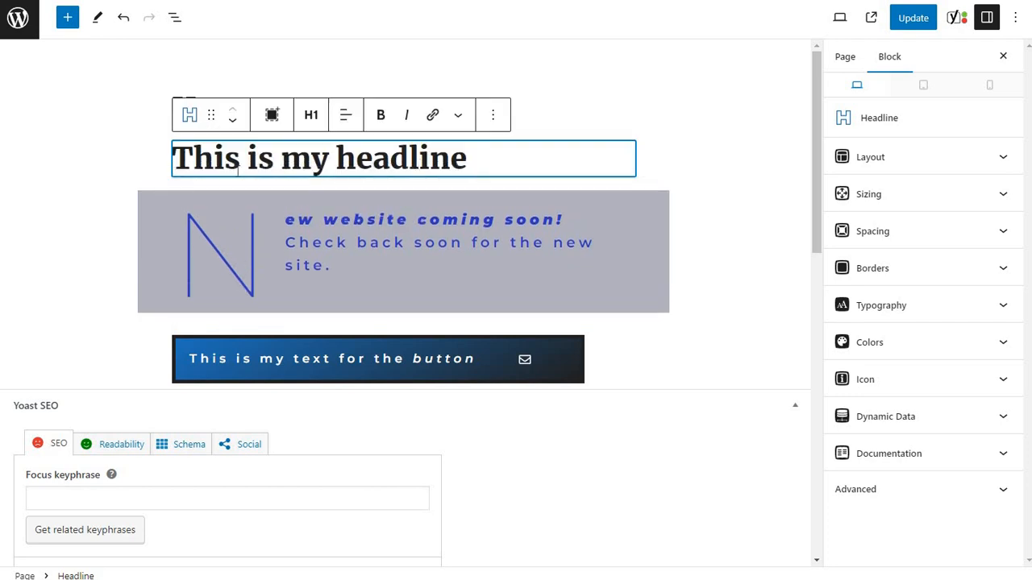
Step: Try reordering the blocks so that the button sits between the headline and the paragraph
{"action": "left_click", "coordinate": [323, 244]}
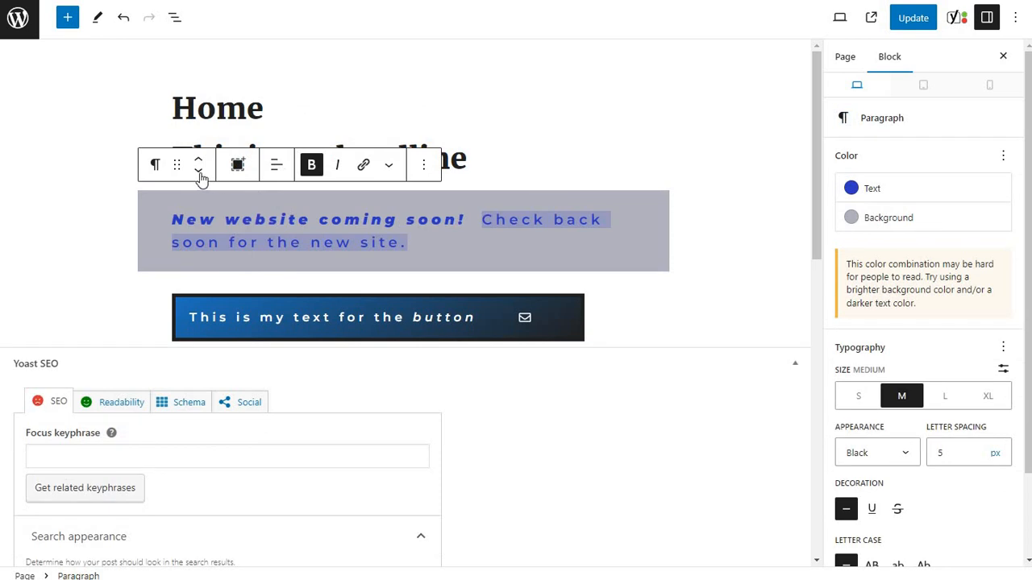
{"action": "left_click", "coordinate": [201, 173]}
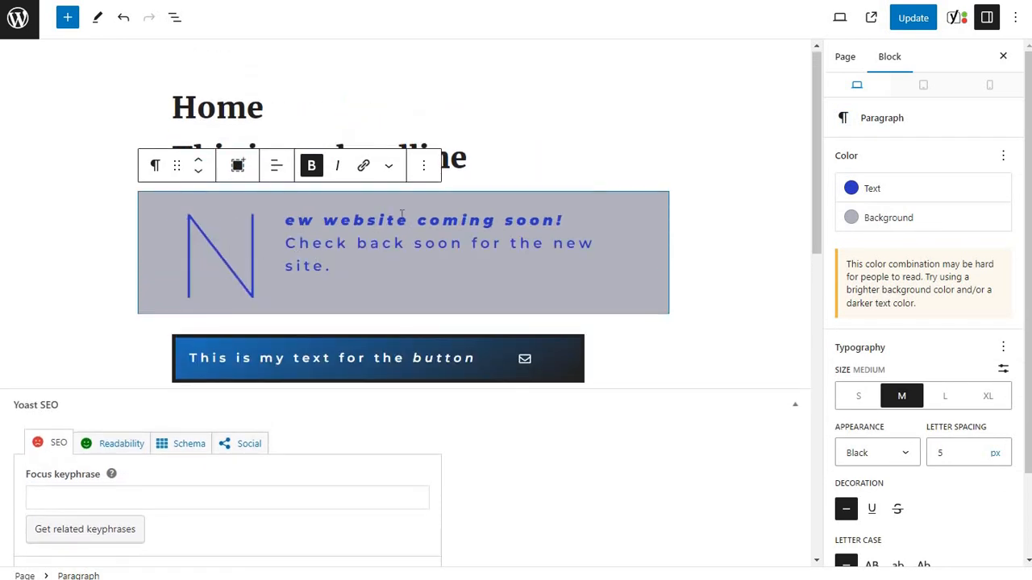
{"action": "left_click", "coordinate": [175, 18]}
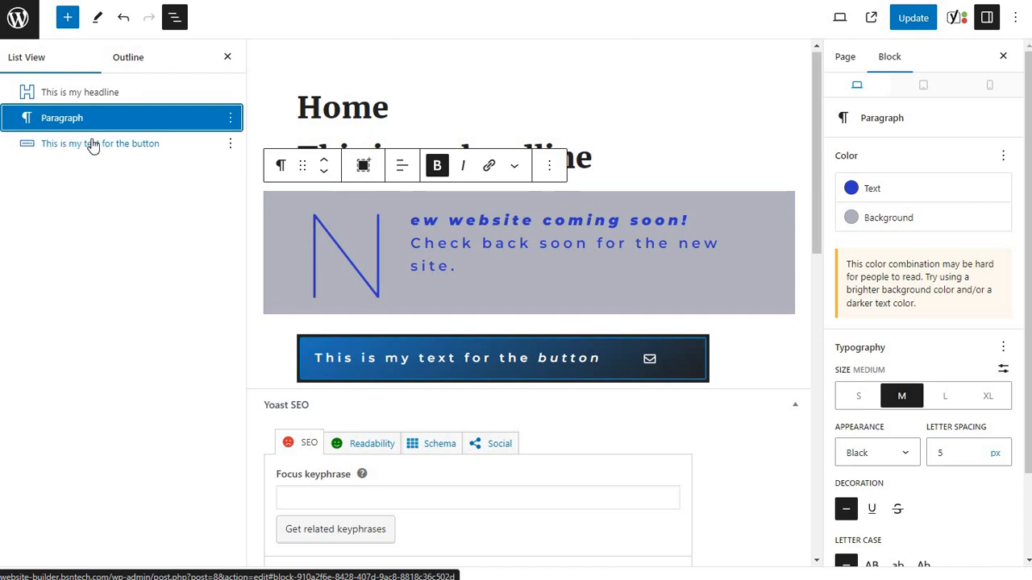
{"action": "left_click_drag", "start_coordinate": [93, 145], "coordinate": [80, 119]}
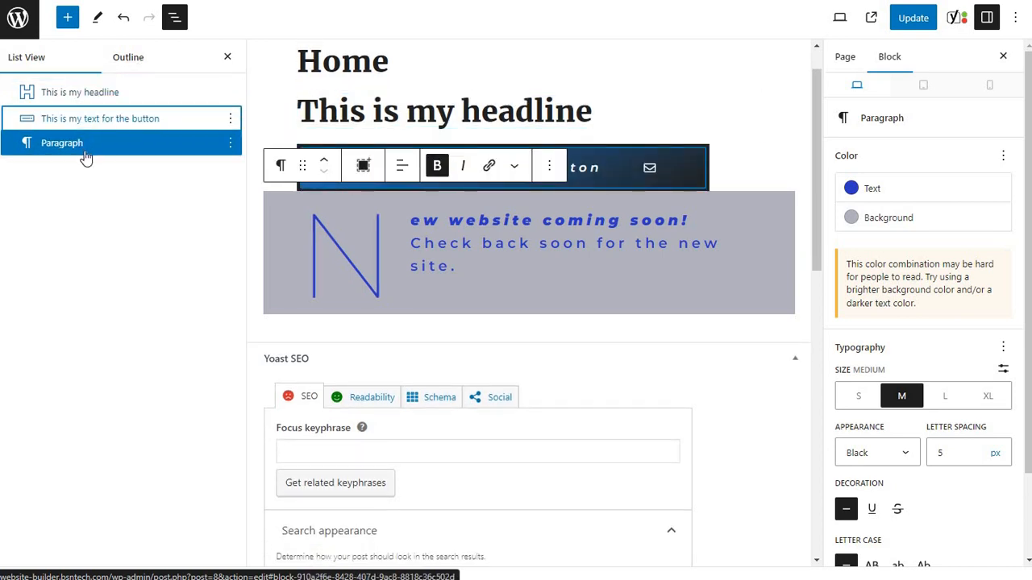
Step: Move the paragraph back above the button, directly below the headline
{"action": "left_click_drag", "start_coordinate": [80, 117], "coordinate": [76, 142]}
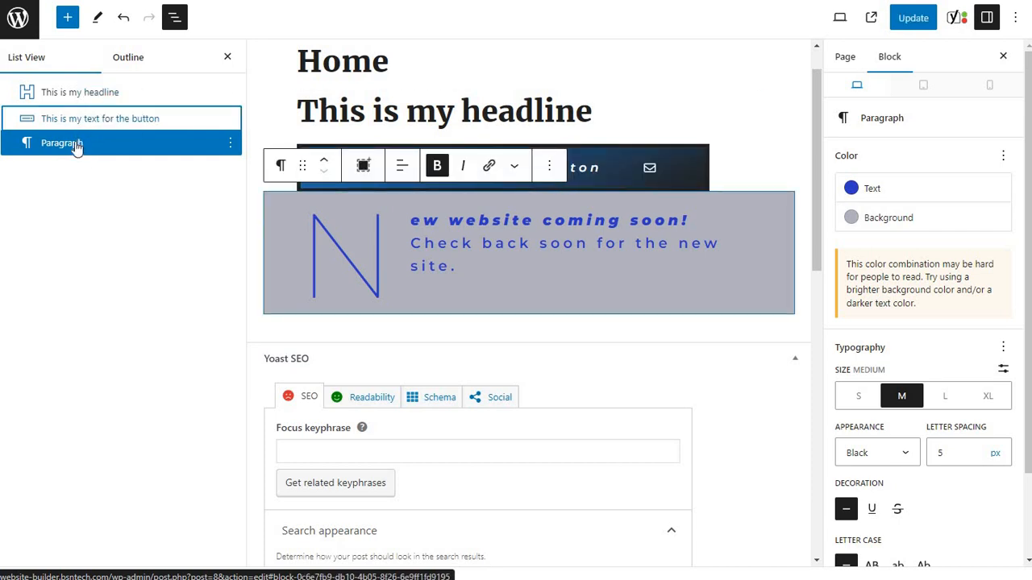
{"action": "left_click", "coordinate": [76, 146]}
{"action": "mouse_move", "coordinate": [76, 146]}
{"action": "left_mouse_down"}
{"action": "mouse_move", "coordinate": [84, 137]}
{"action": "mouse_move", "coordinate": [70, 131]}
{"action": "left_mouse_up"}
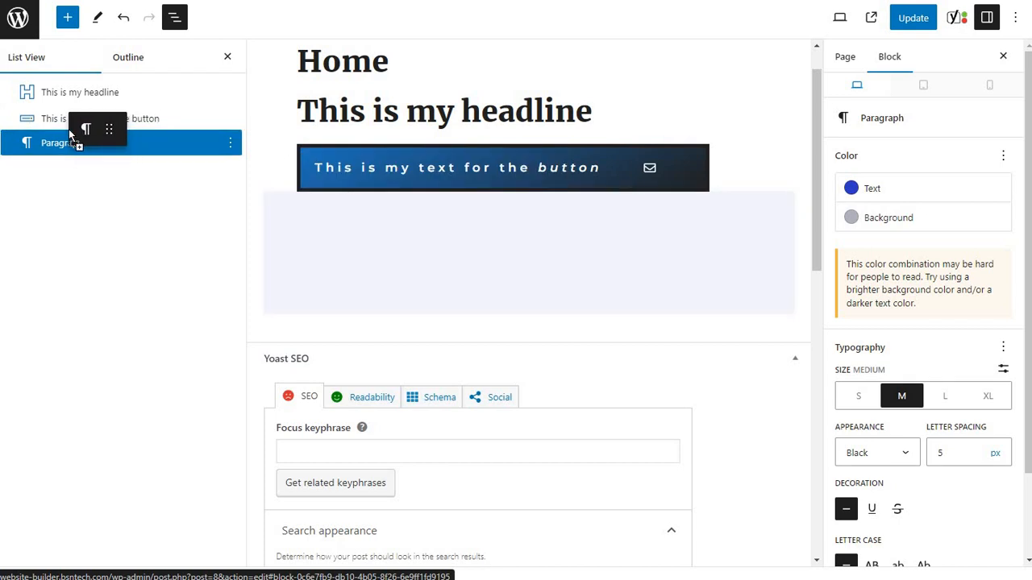
{"action": "mouse_move", "coordinate": [70, 131]}
{"action": "left_mouse_down"}
{"action": "mouse_move", "coordinate": [71, 142]}
{"action": "mouse_move", "coordinate": [104, 108]}
{"action": "mouse_move", "coordinate": [81, 116]}
{"action": "left_mouse_up"}
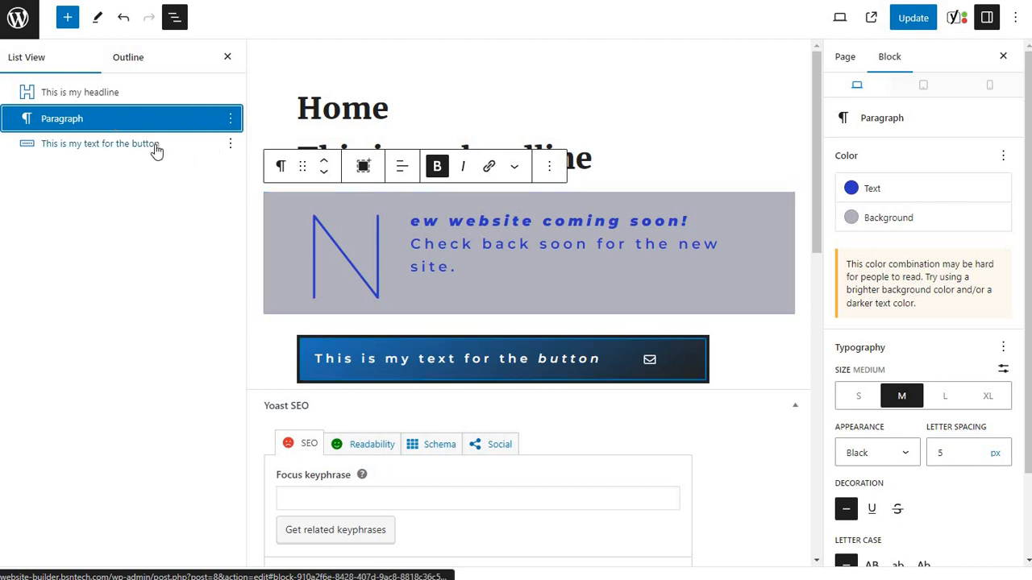
Step: Duplicate the button block and delete the duplicate
{"action": "left_click", "coordinate": [237, 146]}
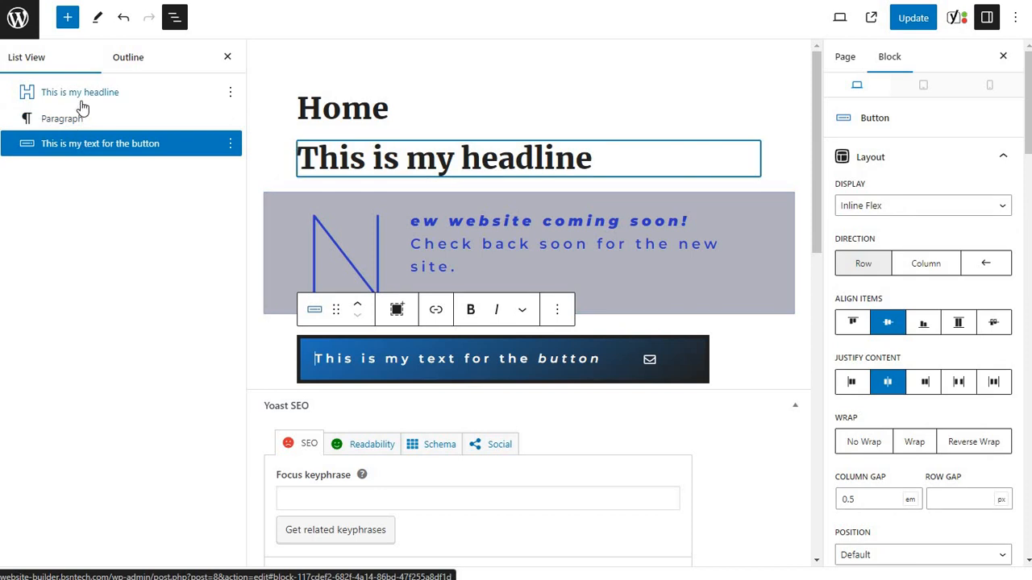
{"action": "left_click", "coordinate": [231, 143]}
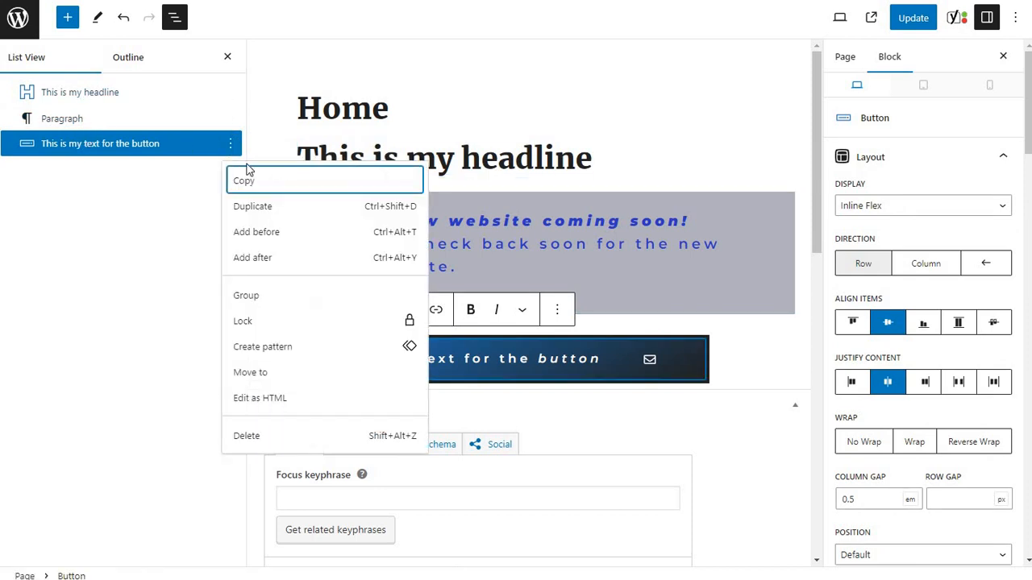
{"action": "left_click", "coordinate": [255, 205]}
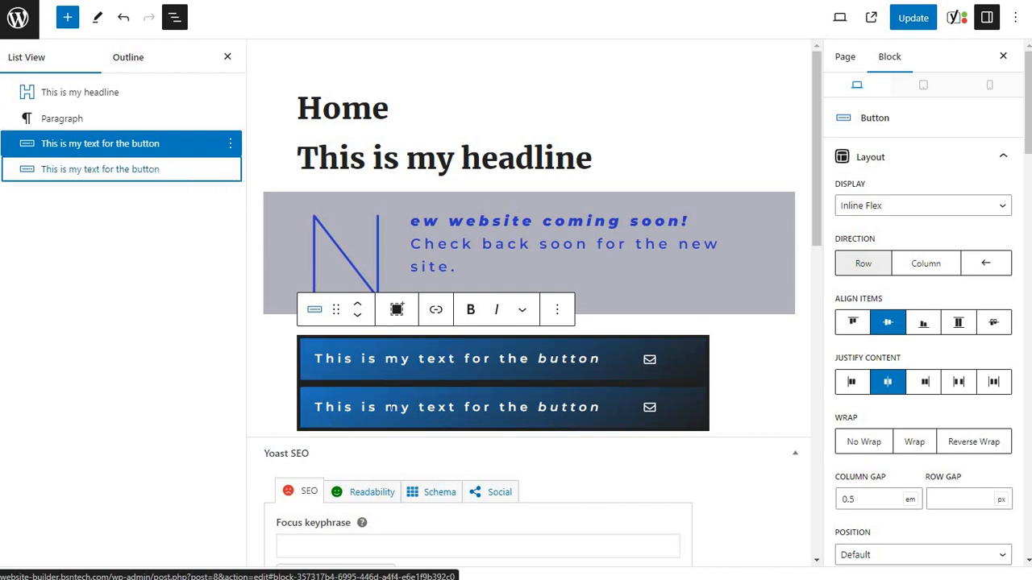
{"action": "left_click", "coordinate": [418, 399]}
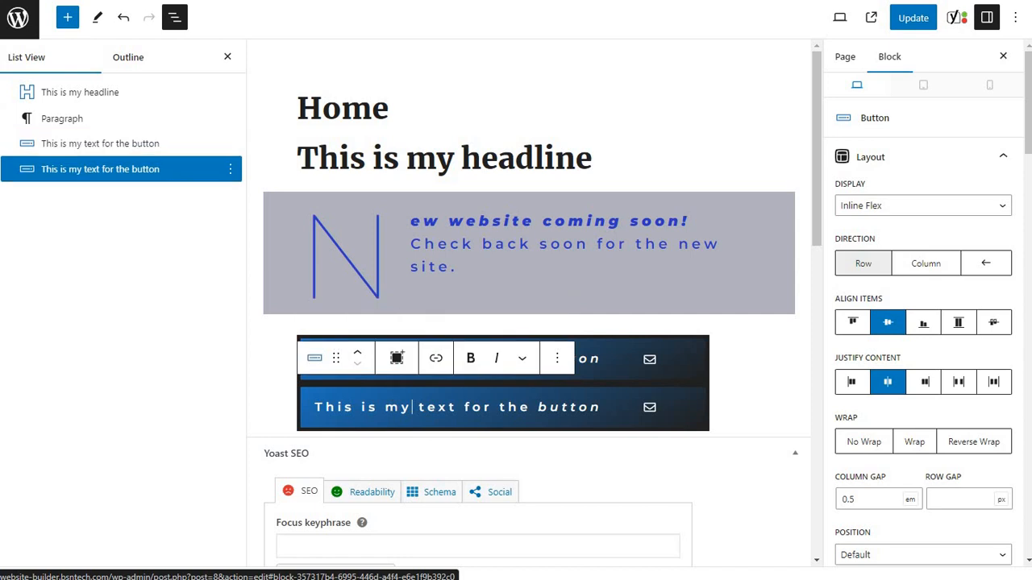
{"action": "left_click", "coordinate": [231, 171]}
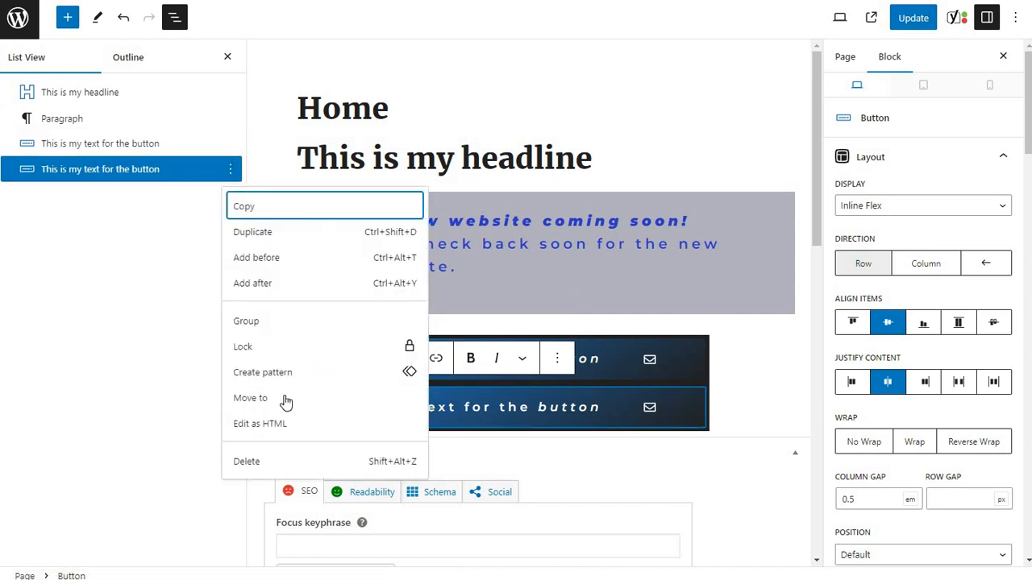
{"action": "left_click", "coordinate": [278, 462]}
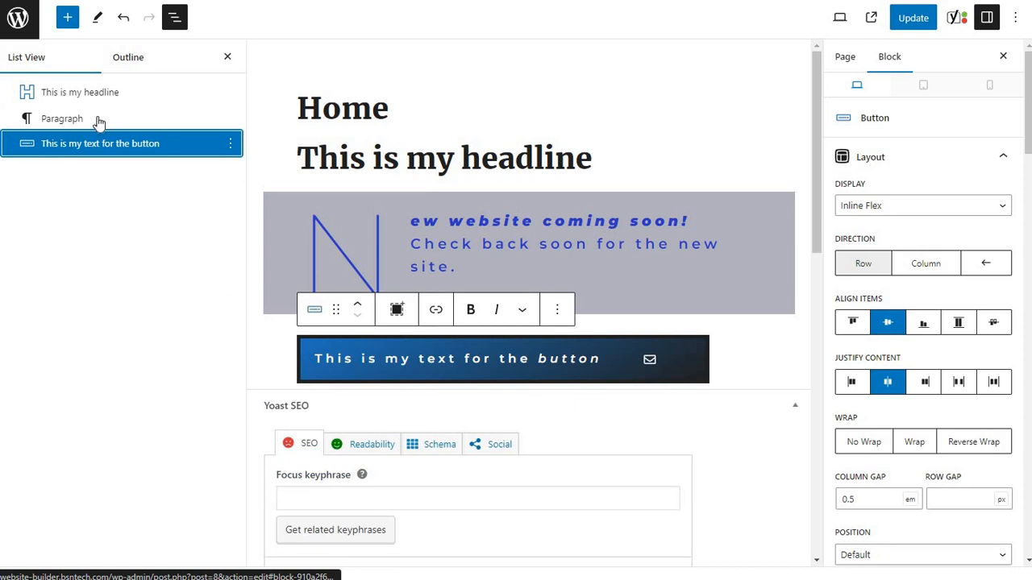
Step: Update the Home page to save its changes
{"action": "left_click", "coordinate": [917, 26]}
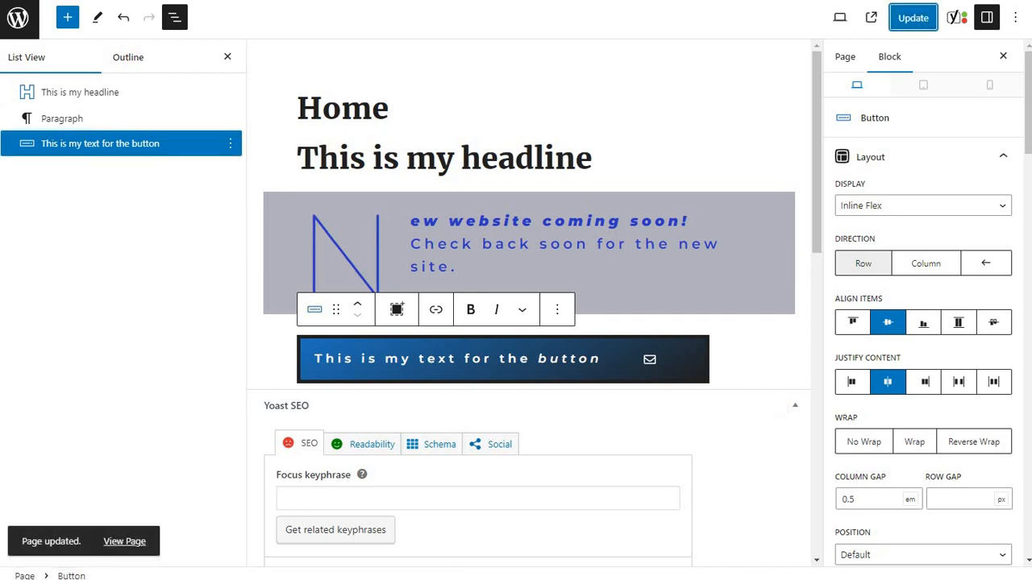
Step: Switch to the live Home page and reload it to check the updated content
{"action": "left_click", "coordinate": [515, 0]}
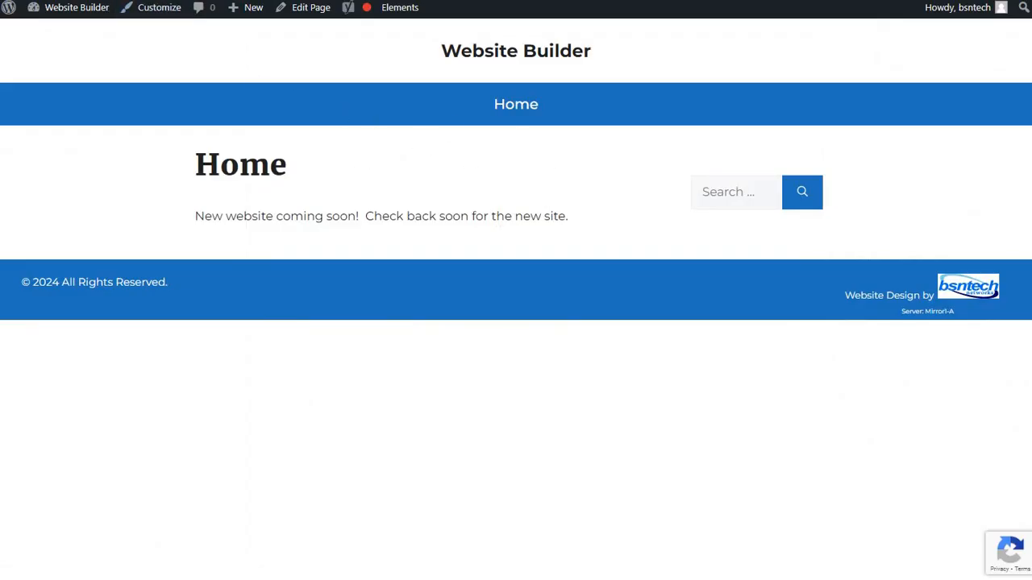
{"action": "key", "text": "F5"}
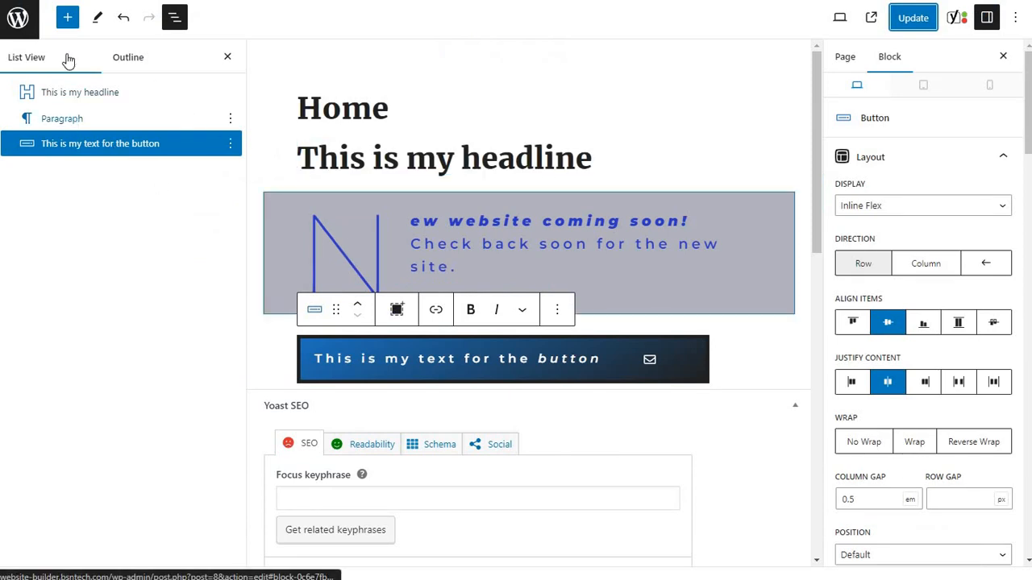
Step: Insert a List block below the button and place the cursor in its first item
{"action": "left_click", "coordinate": [66, 20]}
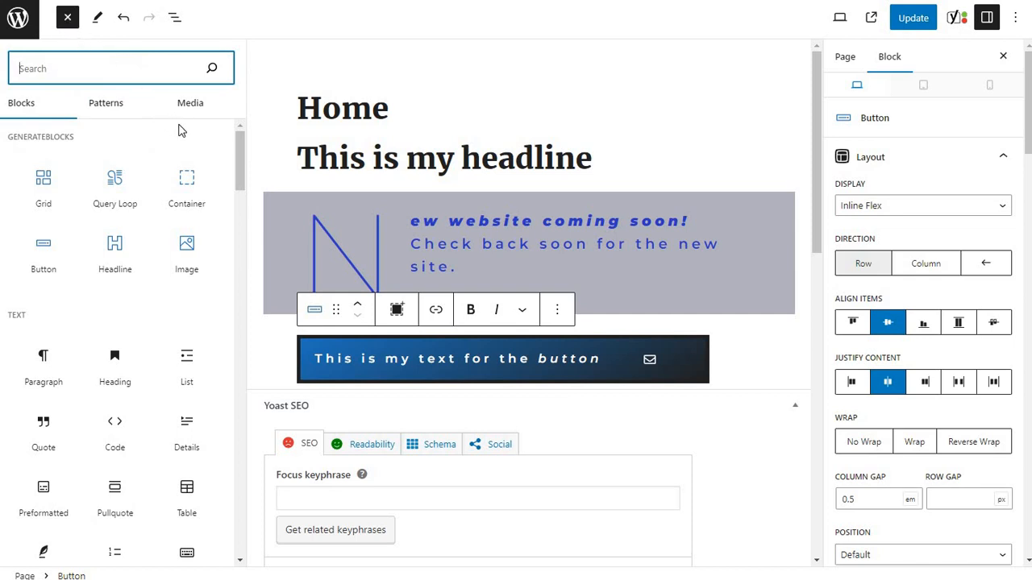
{"action": "mouse_move", "coordinate": [192, 174]}
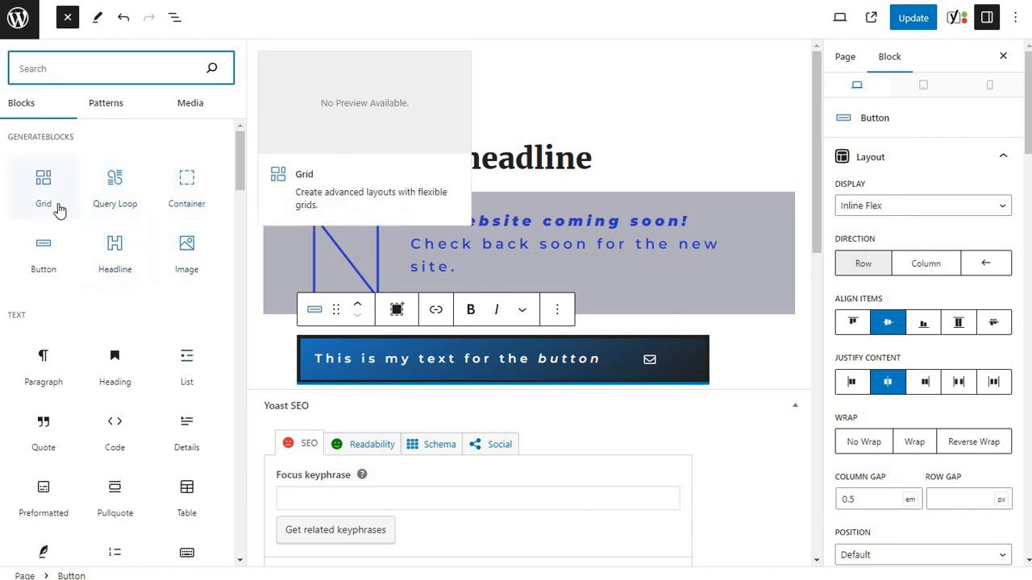
{"action": "left_click", "coordinate": [186, 359]}
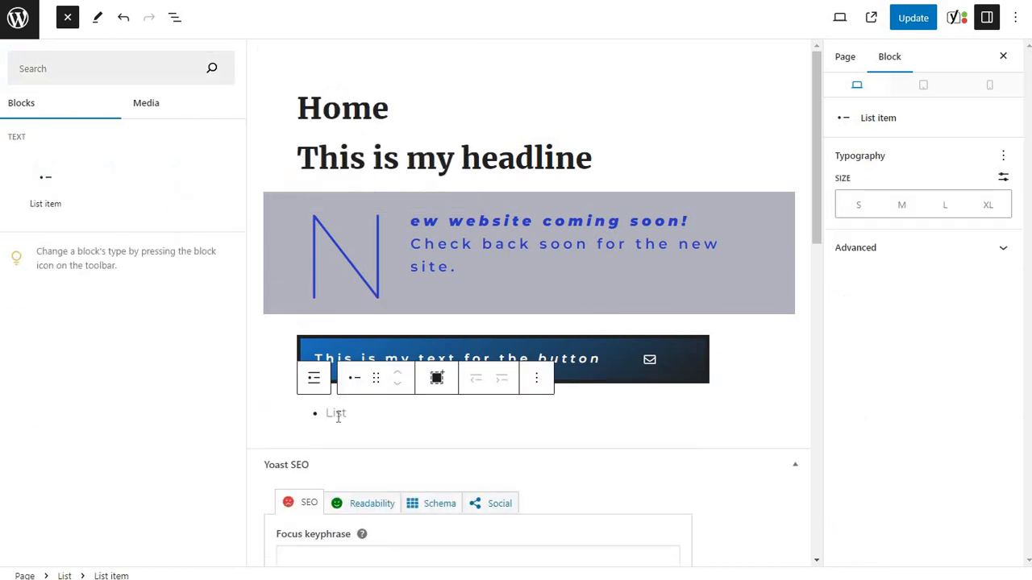
{"action": "left_click", "coordinate": [338, 415]}
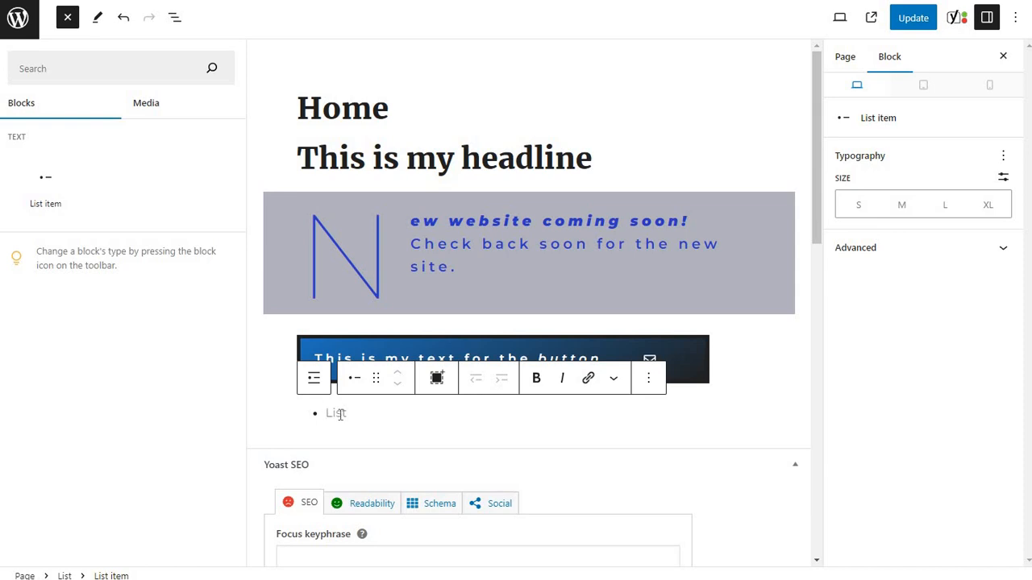
Step: Fill the list with three bullets: List Item 1, List Item 2 and List Item 3
{"action": "type", "text": "List I"}
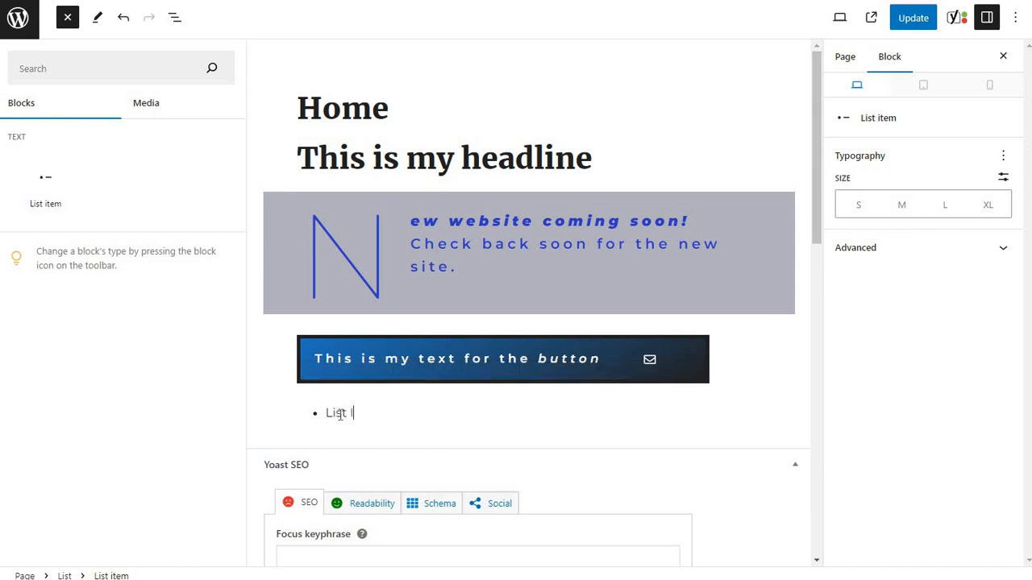
{"action": "type", "text": "tem 1"}
{"action": "key", "text": "Return"}
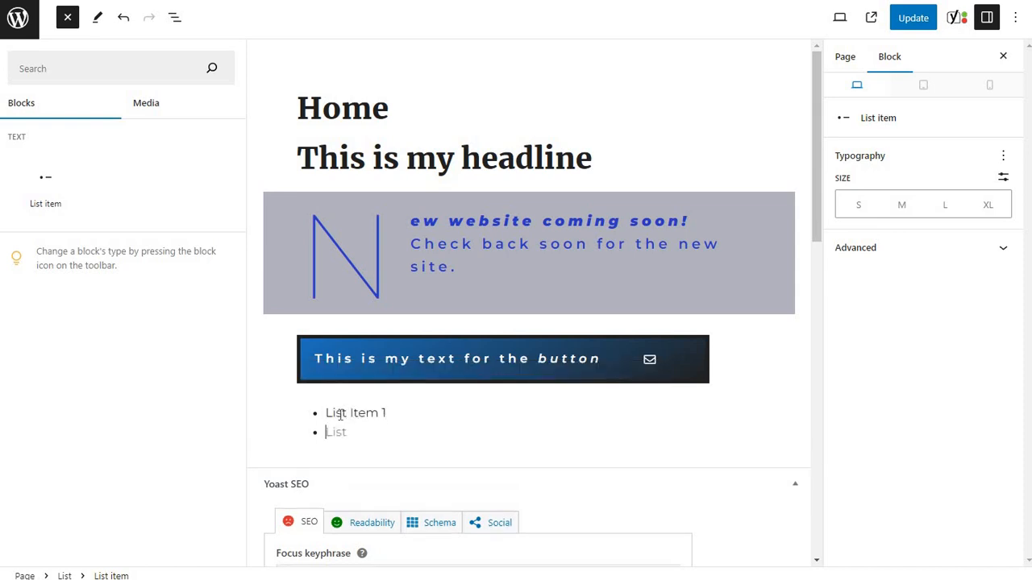
{"action": "type", "text": "List Item 2"}
{"action": "key", "text": "Return"}
{"action": "type", "text": "Lis"}
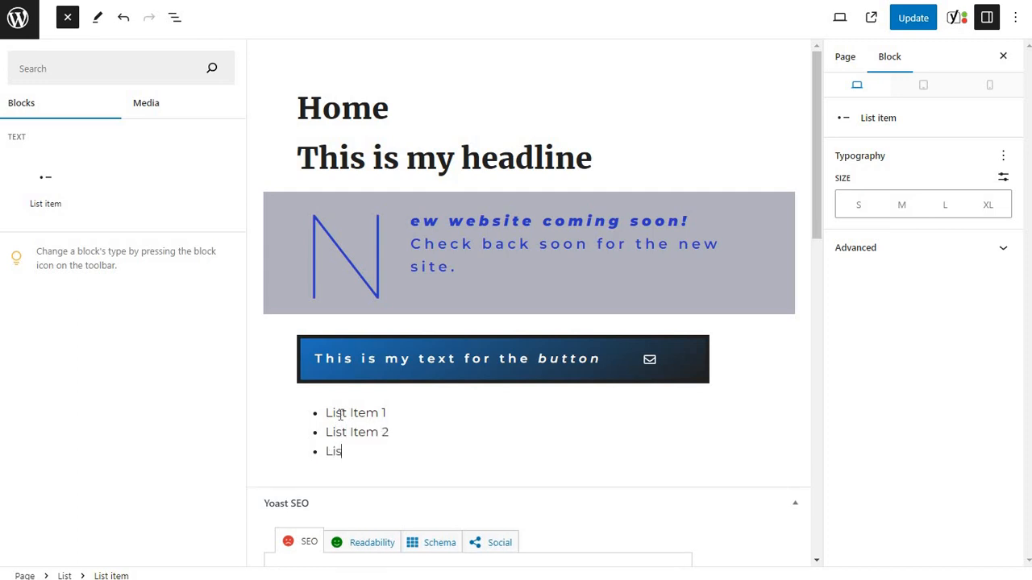
{"action": "type", "text": "t Item 3"}
Step: Try nesting List Item 2 under List Item 1, and outdent it back to the main list level
{"action": "left_click", "coordinate": [338, 432]}
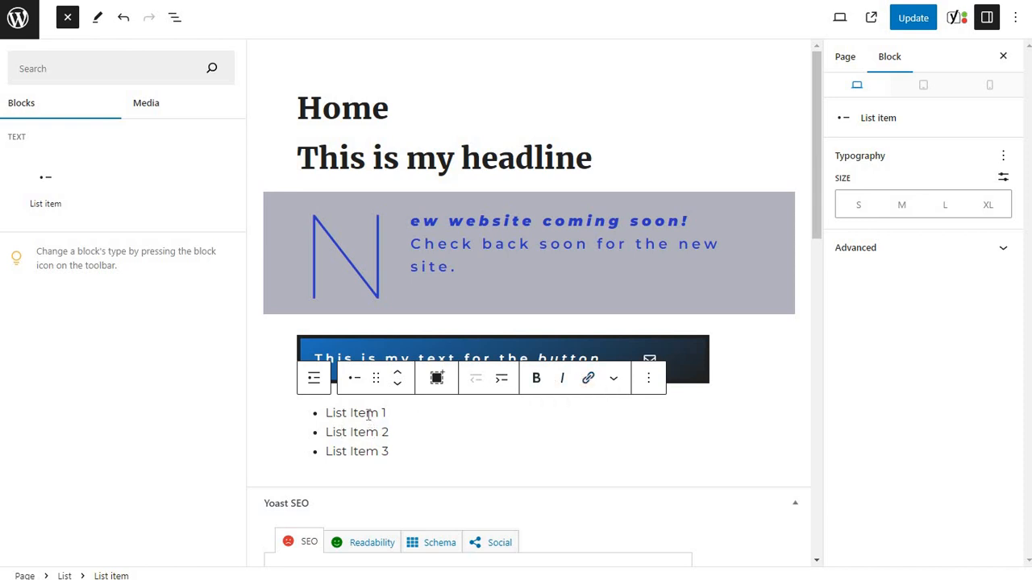
{"action": "left_click", "coordinate": [502, 384]}
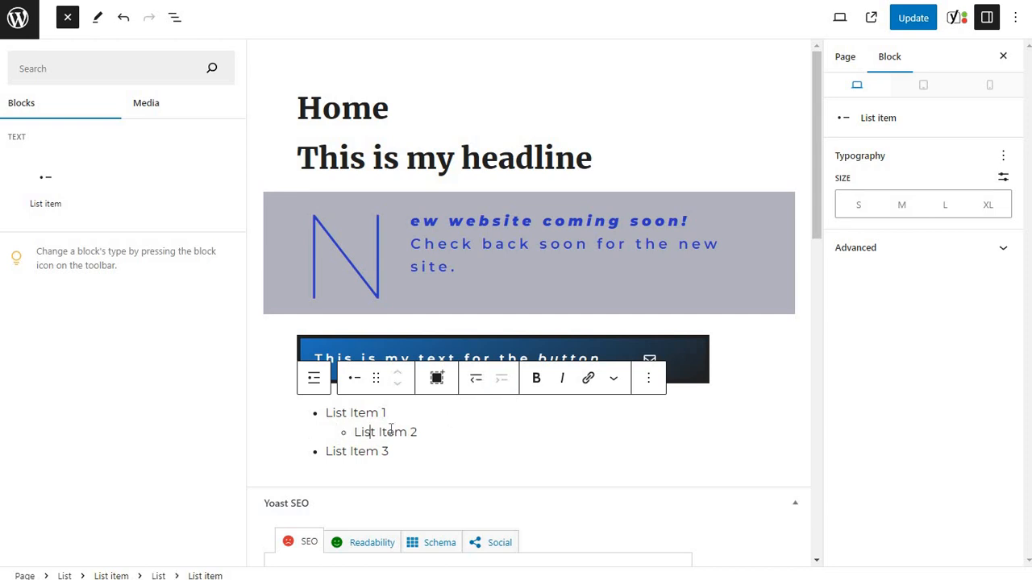
{"action": "left_click", "coordinate": [352, 413]}
{"action": "left_click", "coordinate": [373, 432]}
{"action": "left_click", "coordinate": [365, 413]}
{"action": "left_click", "coordinate": [380, 435]}
{"action": "left_click", "coordinate": [475, 381]}
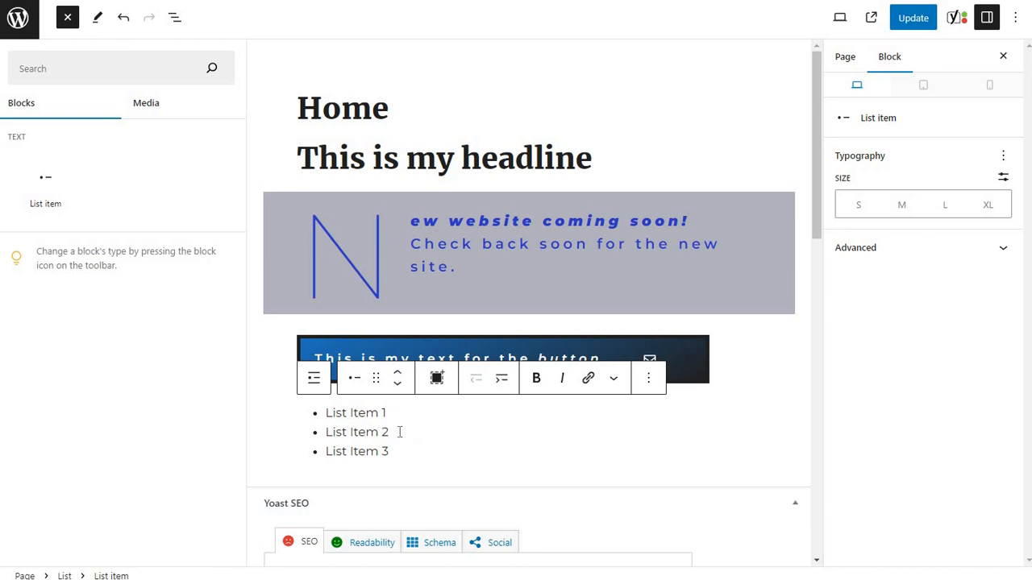
Step: Examine the additional typography options available for the list item
{"action": "left_click", "coordinate": [1003, 159]}
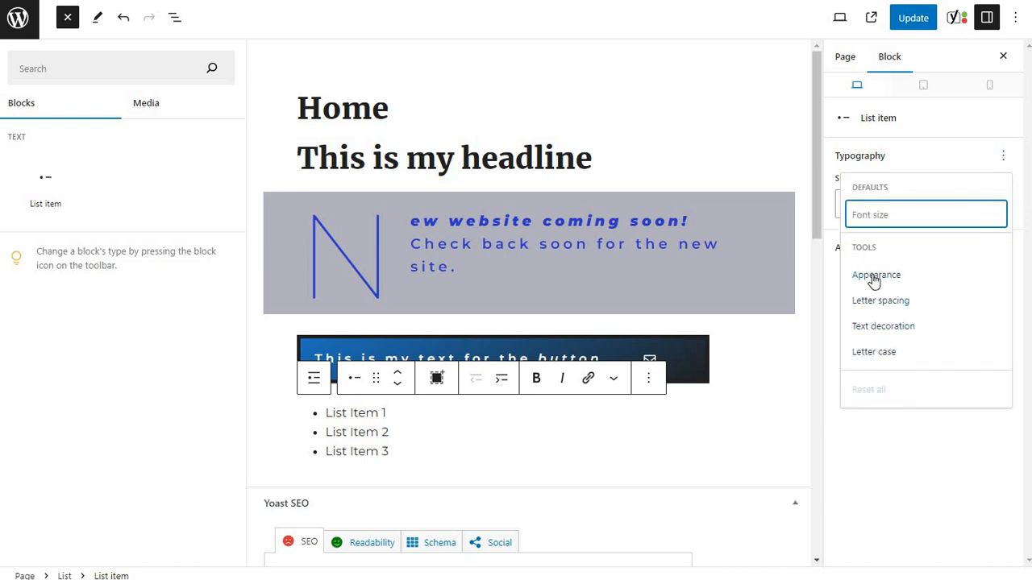
{"action": "left_click", "coordinate": [887, 439]}
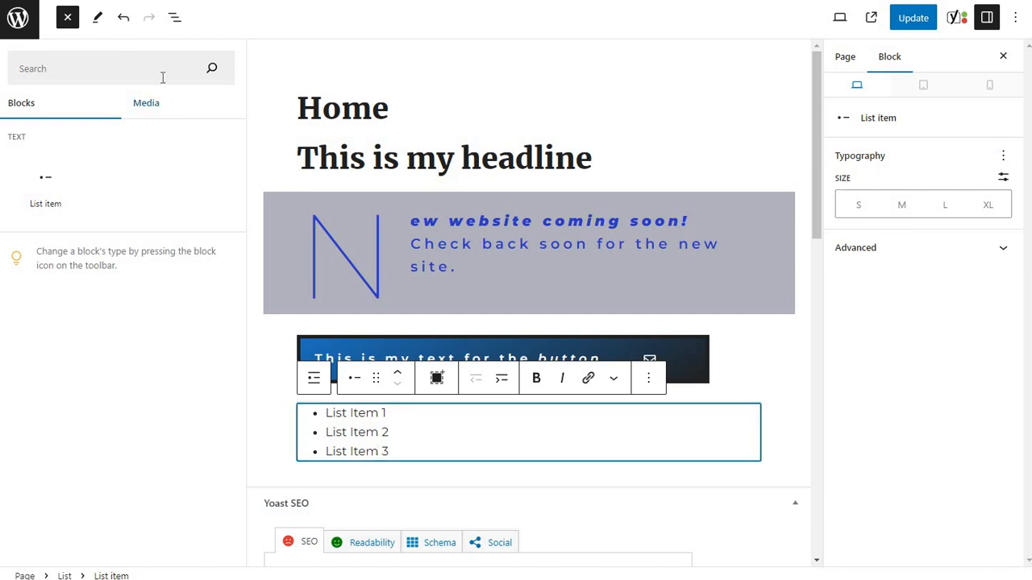
Step: Insert a GenerateBlocks Grid below the list, using the layout with four equal containers
{"action": "left_click", "coordinate": [68, 23]}
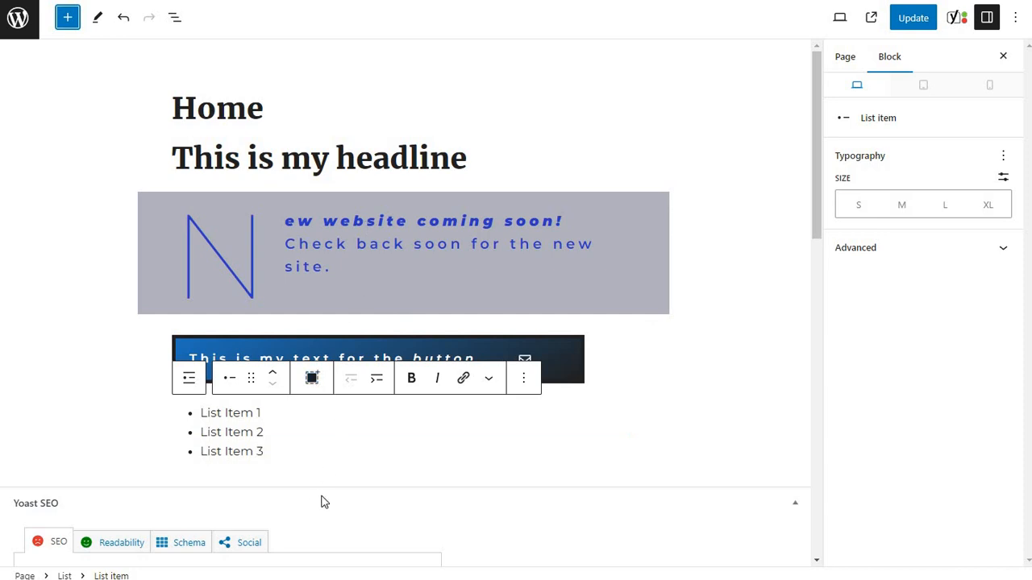
{"action": "left_click", "coordinate": [339, 470]}
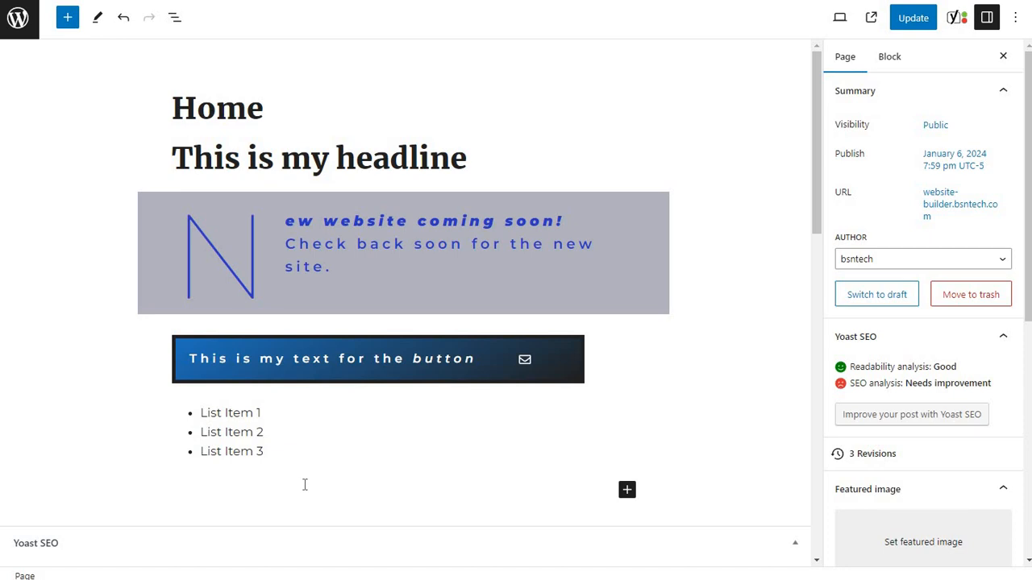
{"action": "left_click", "coordinate": [304, 485]}
{"action": "left_click", "coordinate": [67, 17]}
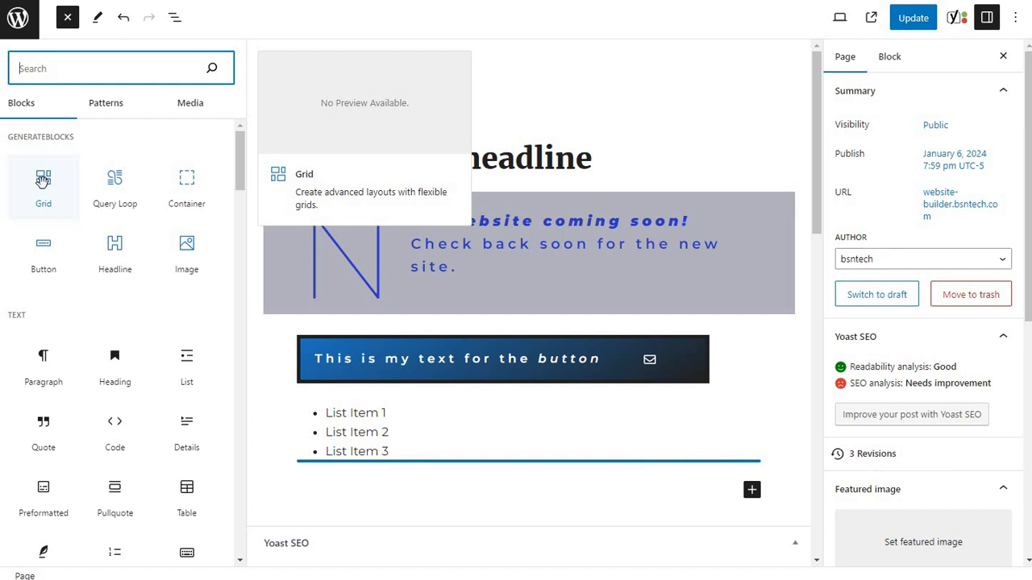
{"action": "left_click", "coordinate": [43, 181]}
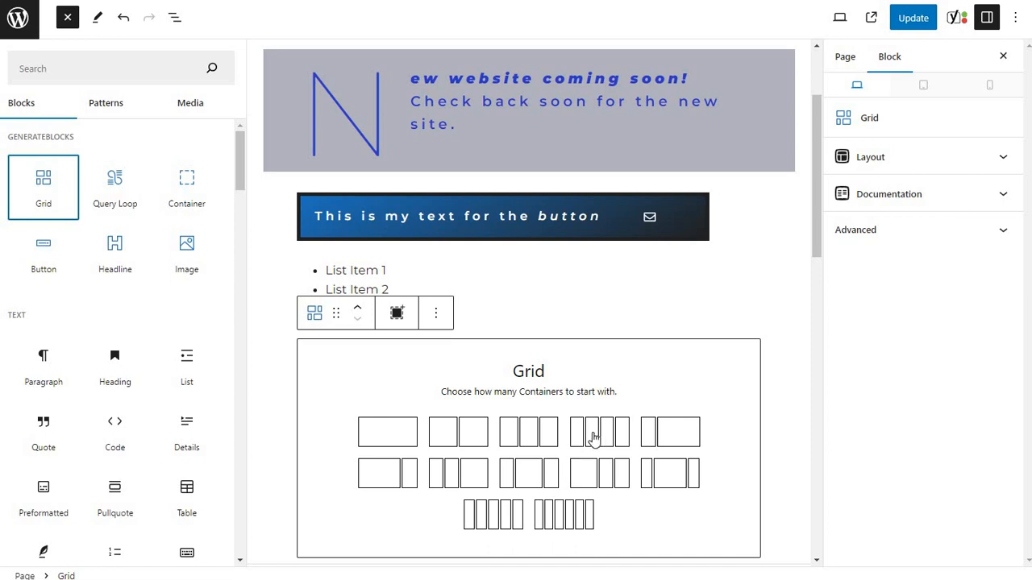
{"action": "left_click", "coordinate": [460, 437]}
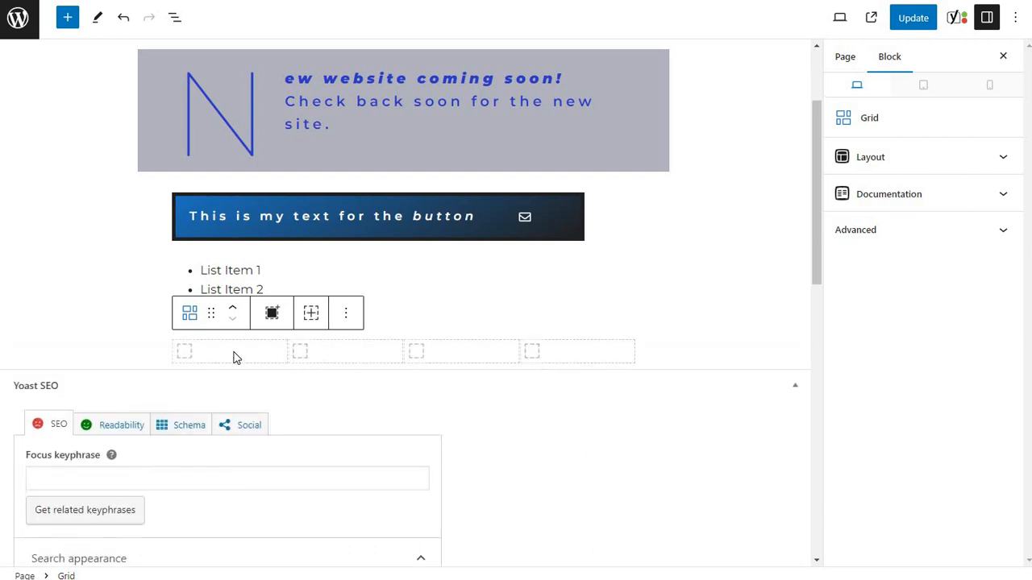
Step: Add the standard Image block to the grid's first container
{"action": "left_click", "coordinate": [187, 355]}
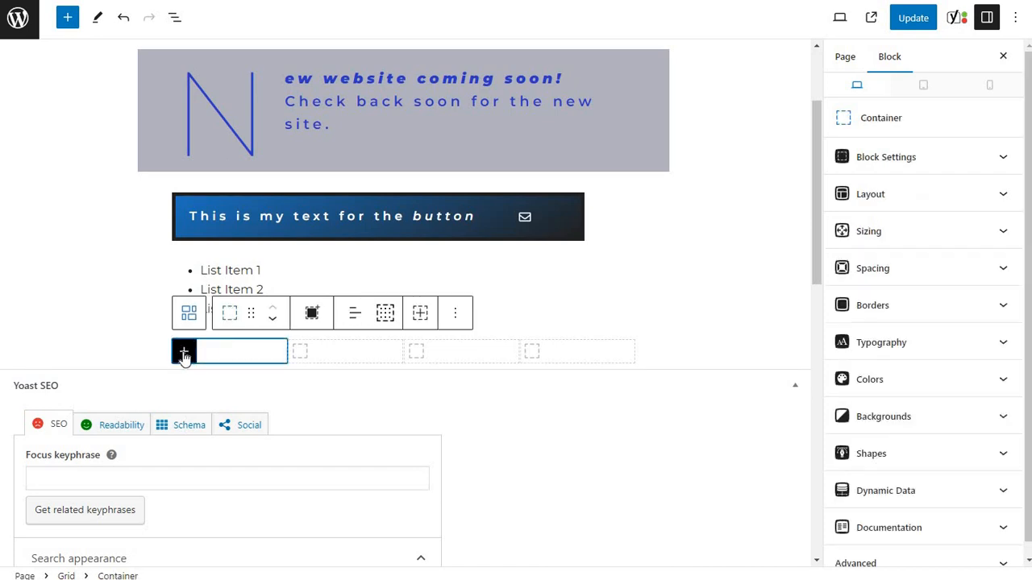
{"action": "left_click", "coordinate": [184, 353]}
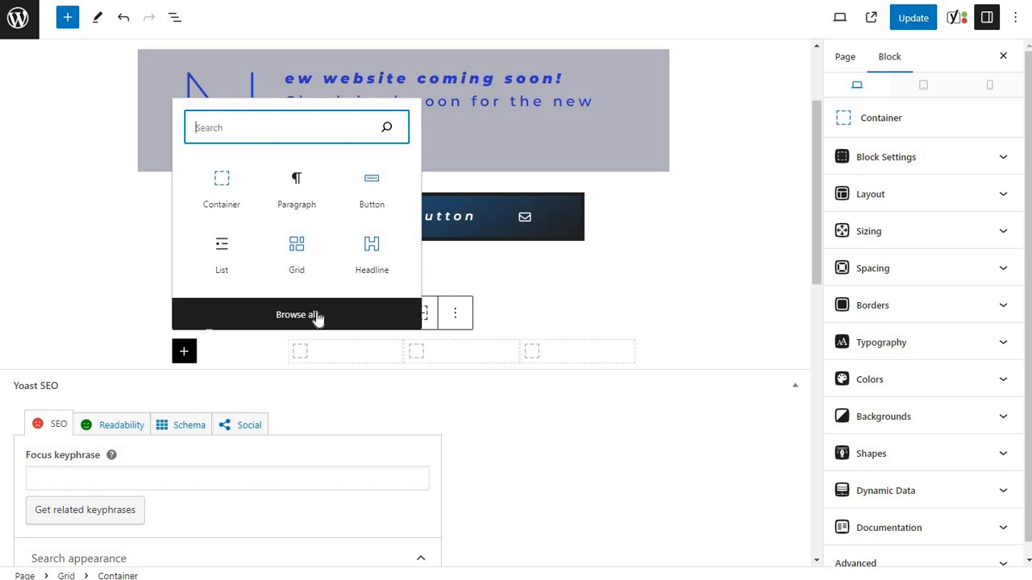
{"action": "type", "text": "image"}
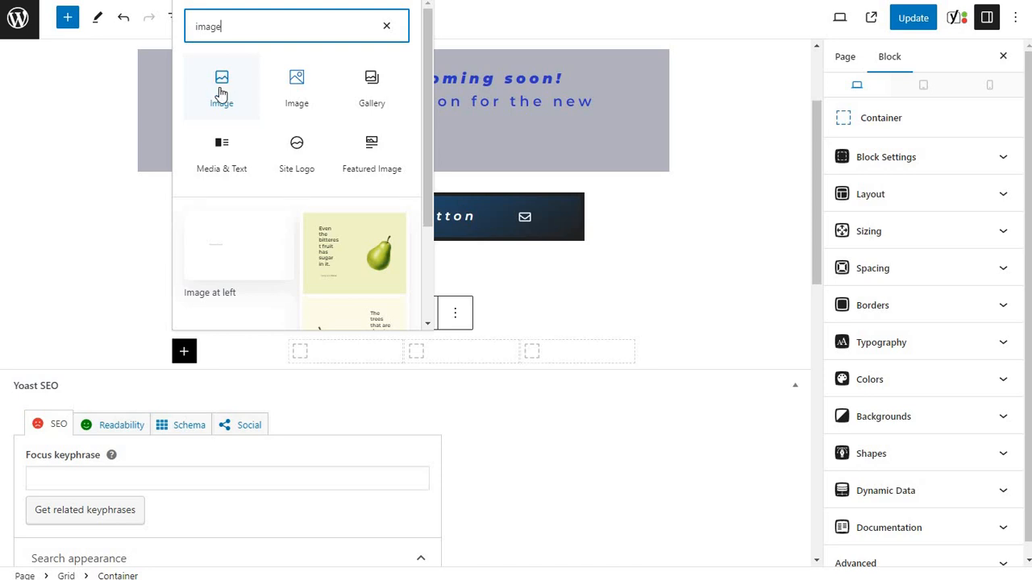
{"action": "left_click", "coordinate": [224, 82]}
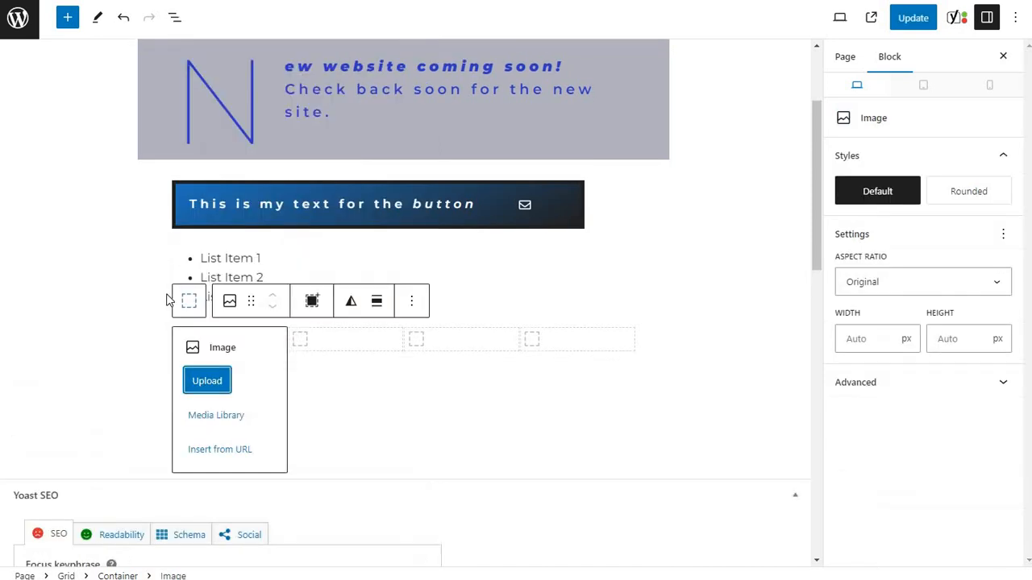
Step: Upload aliassoftware2.jpg to the media library and use it as the first container's image
{"action": "left_click", "coordinate": [214, 416]}
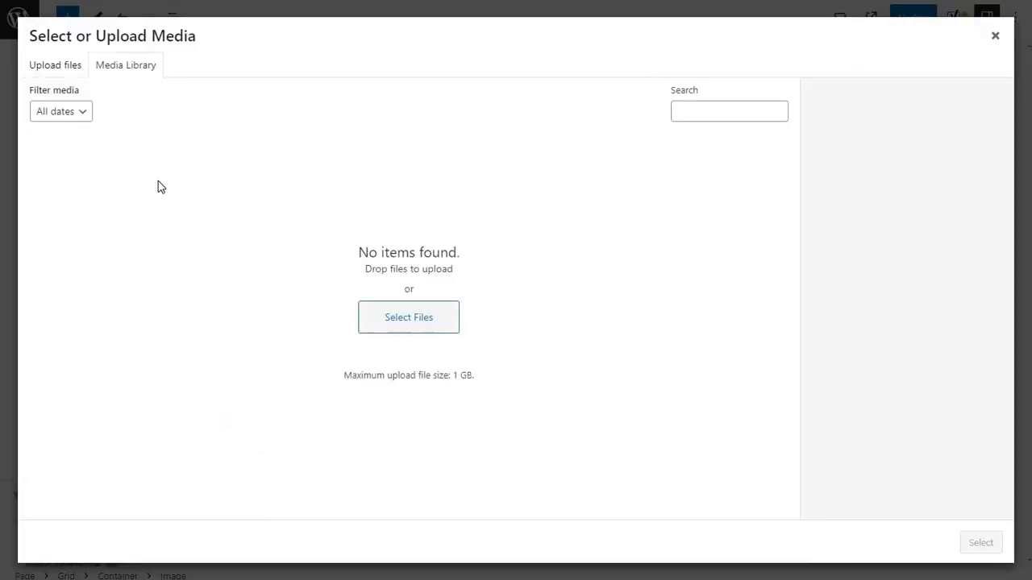
{"action": "left_click", "coordinate": [399, 318]}
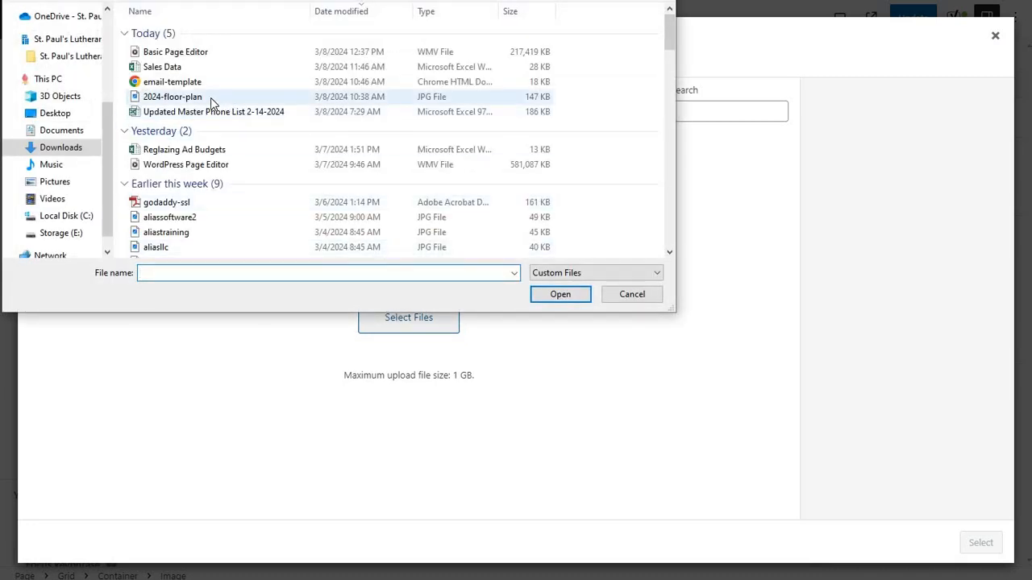
{"action": "double_click", "coordinate": [194, 224]}
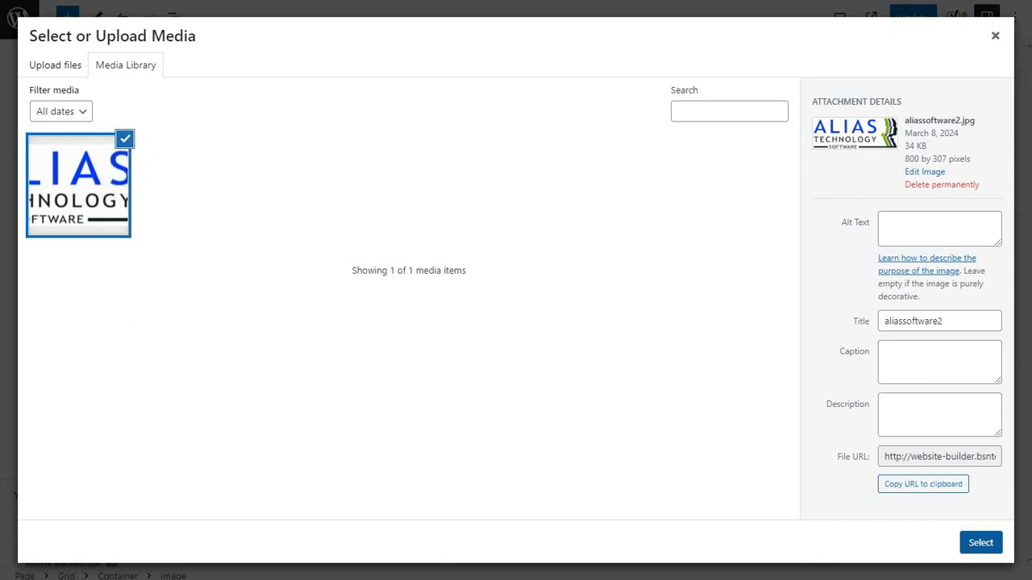
{"action": "left_click", "coordinate": [980, 542]}
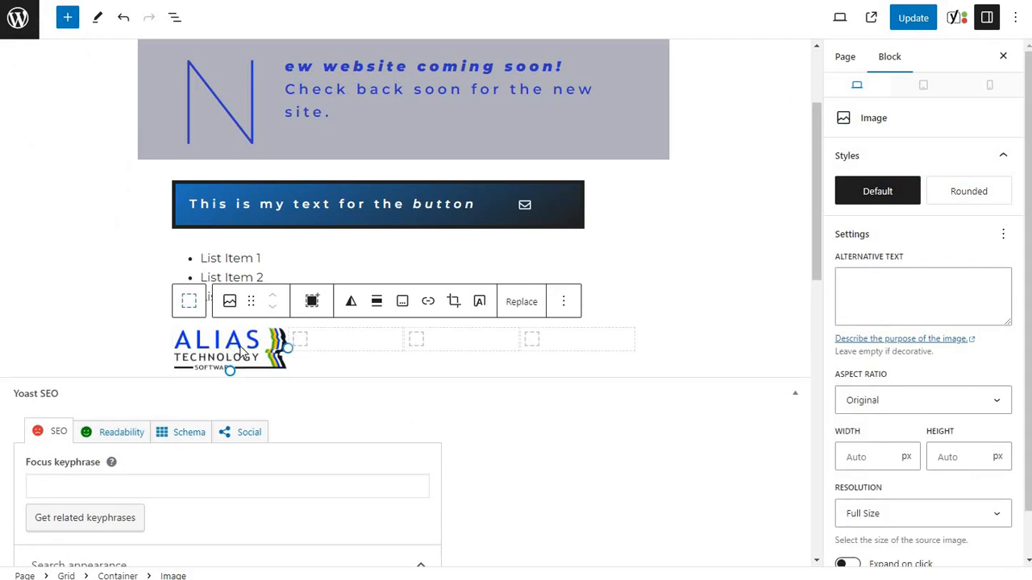
Step: Add a GenerateBlocks Image block to the grid's second container and upload the aliastraining2 picture into it
{"action": "left_click", "coordinate": [304, 343]}
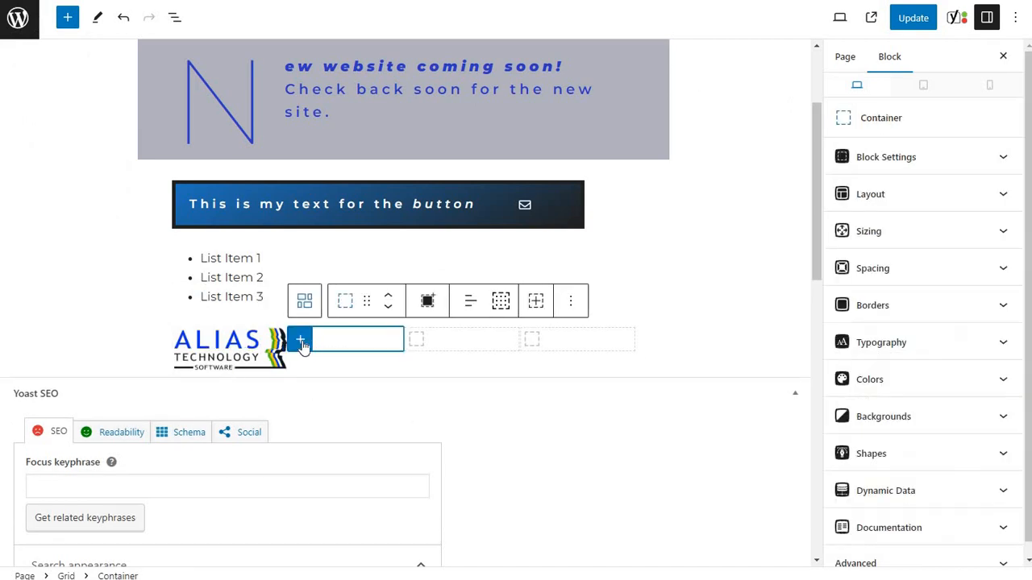
{"action": "left_click", "coordinate": [300, 341]}
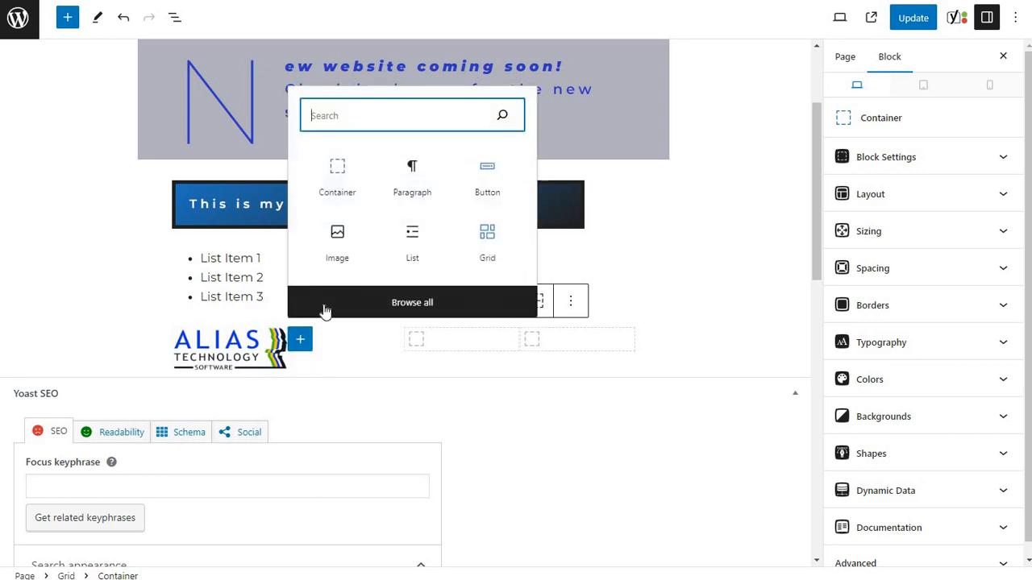
{"action": "type", "text": "image"}
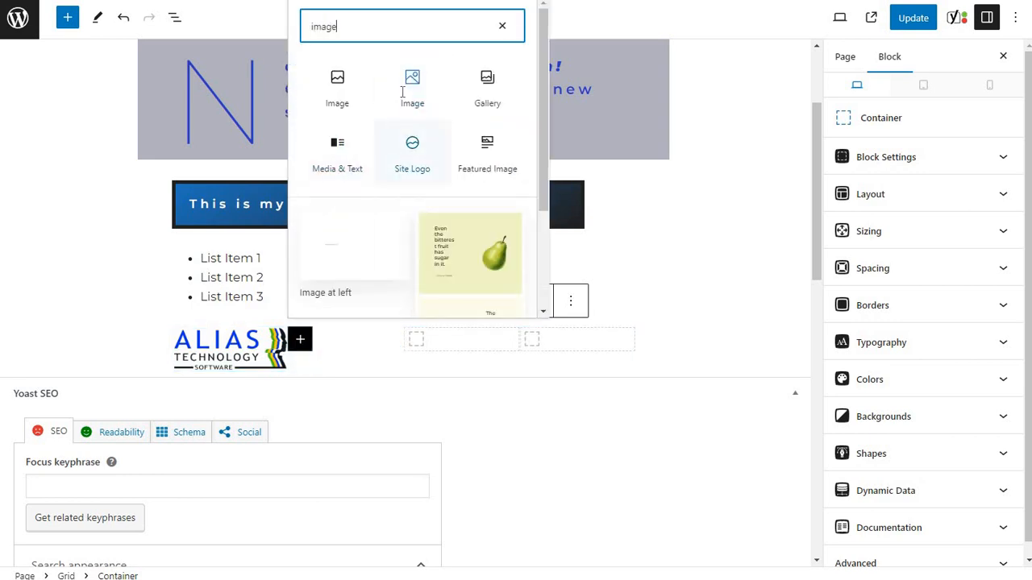
{"action": "left_click", "coordinate": [407, 89]}
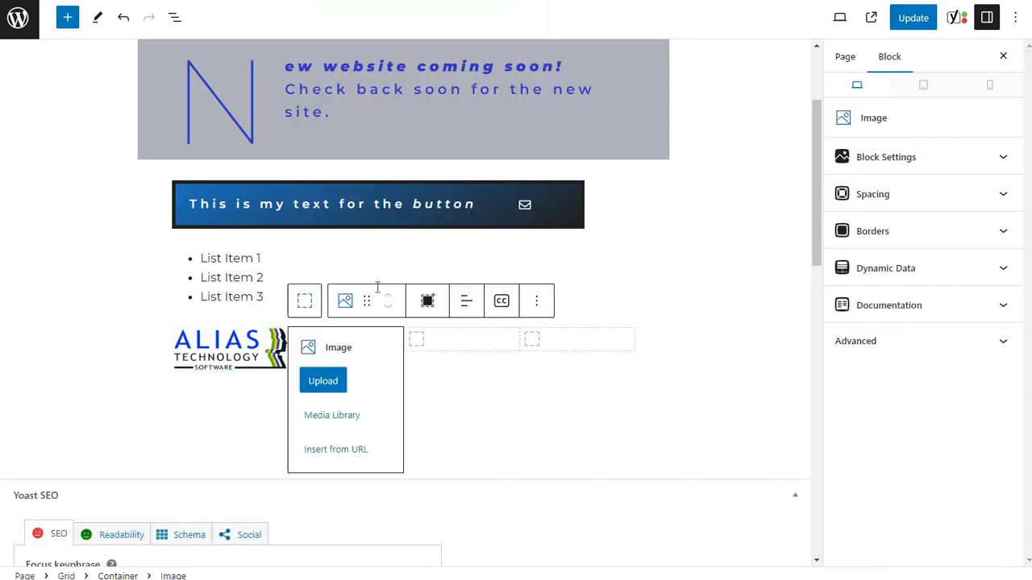
{"action": "left_click", "coordinate": [323, 382]}
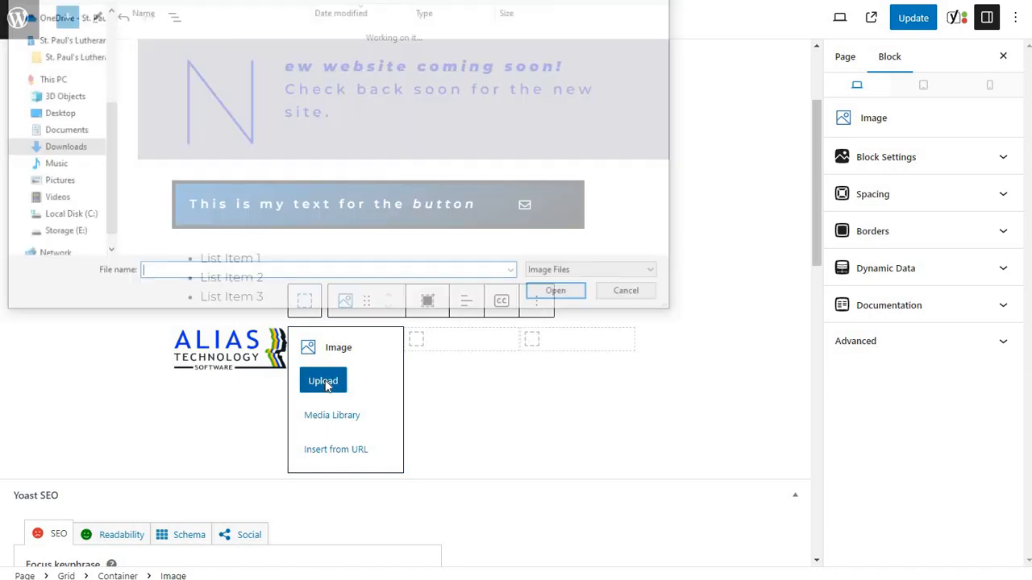
{"action": "double_click", "coordinate": [182, 151]}
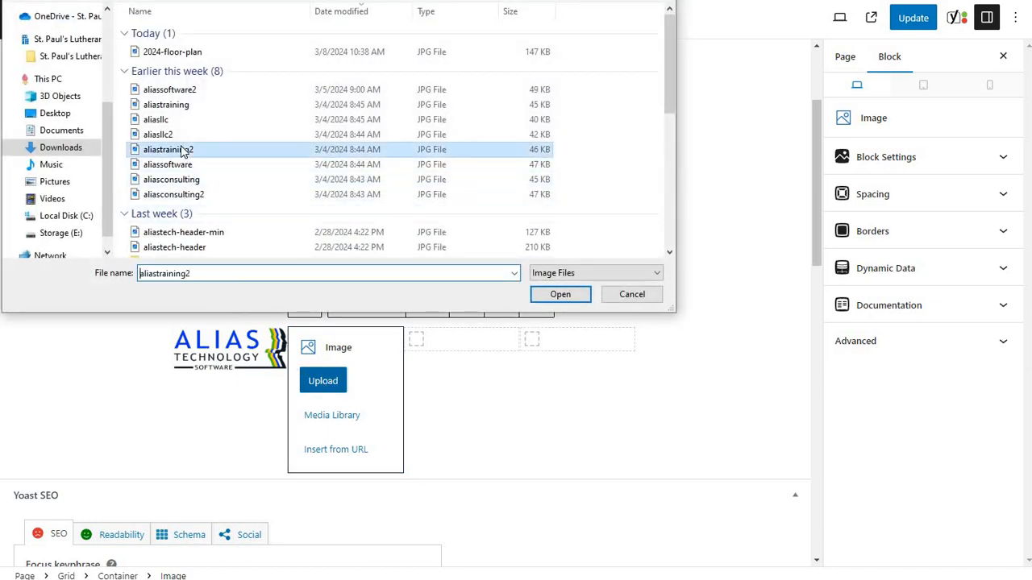
Step: Add a standard Image block to the grid's third container
{"action": "left_click", "coordinate": [420, 345]}
{"action": "left_click", "coordinate": [416, 340]}
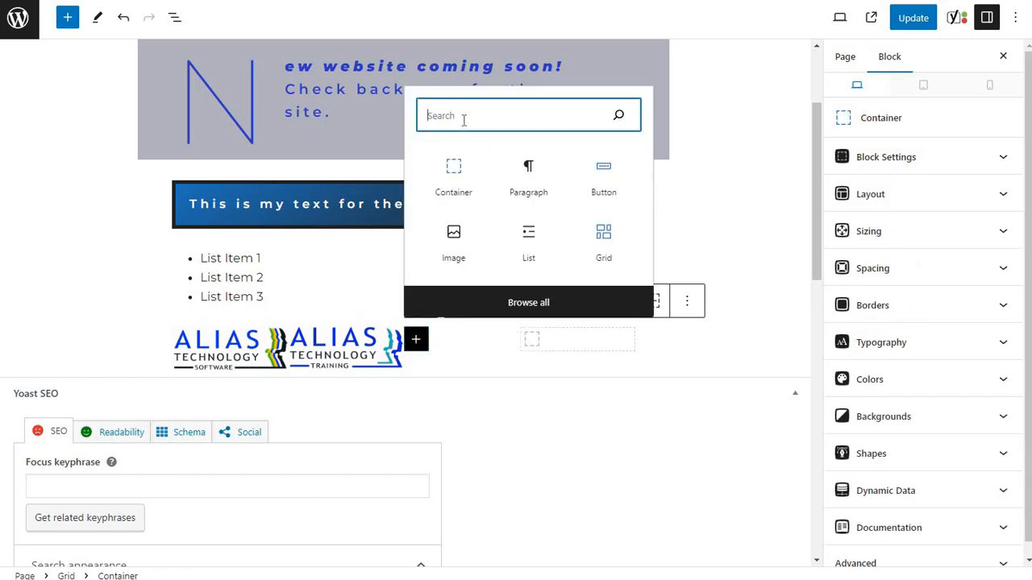
{"action": "left_click", "coordinate": [465, 242]}
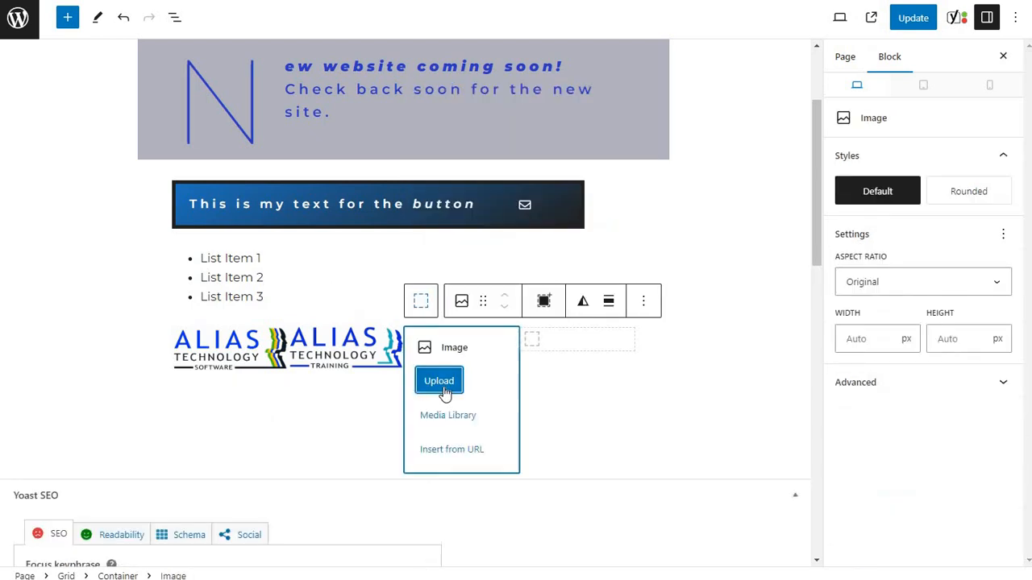
Step: Upload the aliasllc2 picture into the Image block in the grid's third container
{"action": "left_click", "coordinate": [444, 393]}
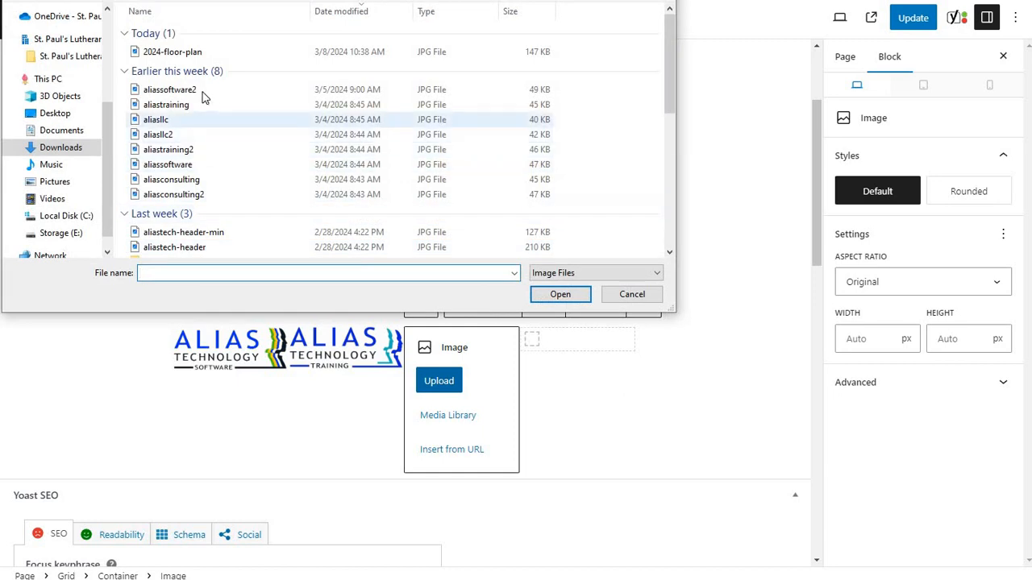
{"action": "left_click", "coordinate": [201, 92]}
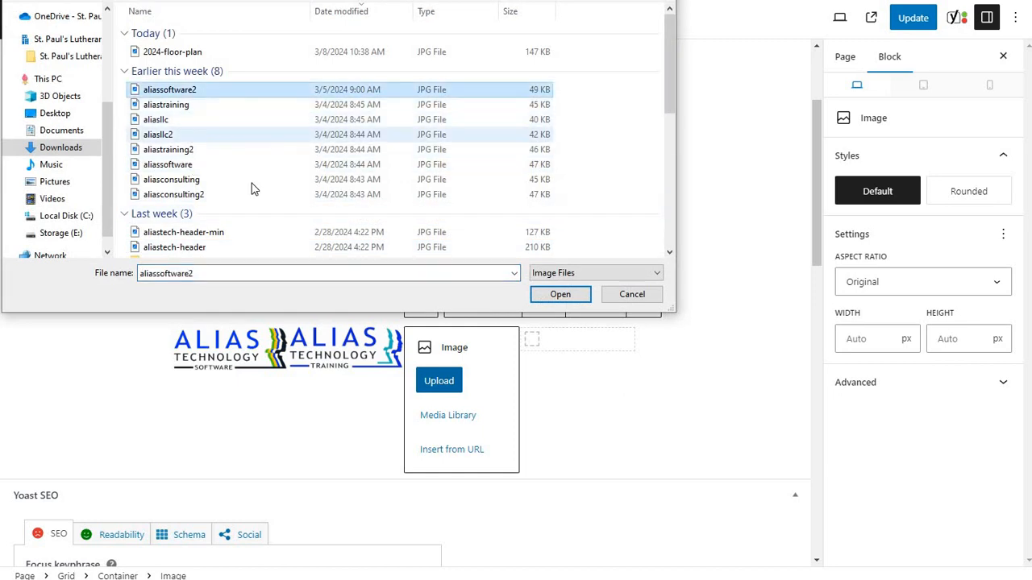
{"action": "double_click", "coordinate": [162, 135]}
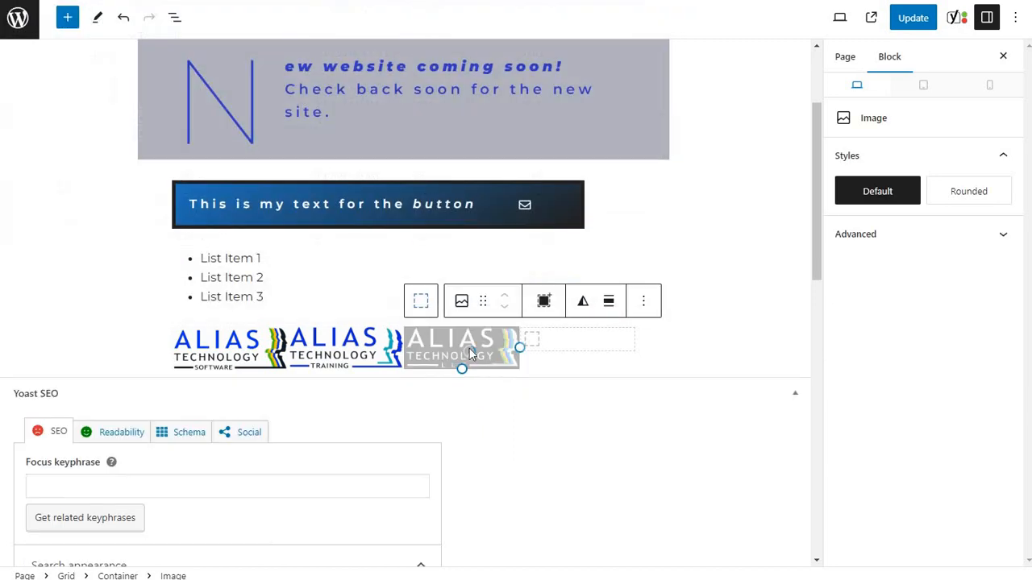
Step: Add a standard Image block to the grid's fourth container and upload the aliasconsulting2 picture into it
{"action": "left_click", "coordinate": [542, 349]}
{"action": "left_click", "coordinate": [532, 339]}
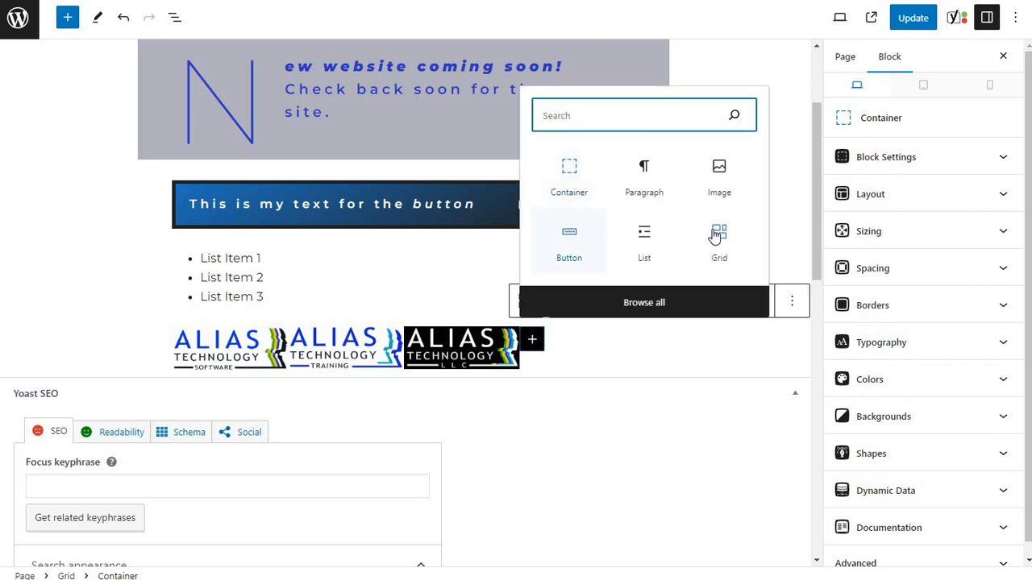
{"action": "left_click", "coordinate": [719, 168]}
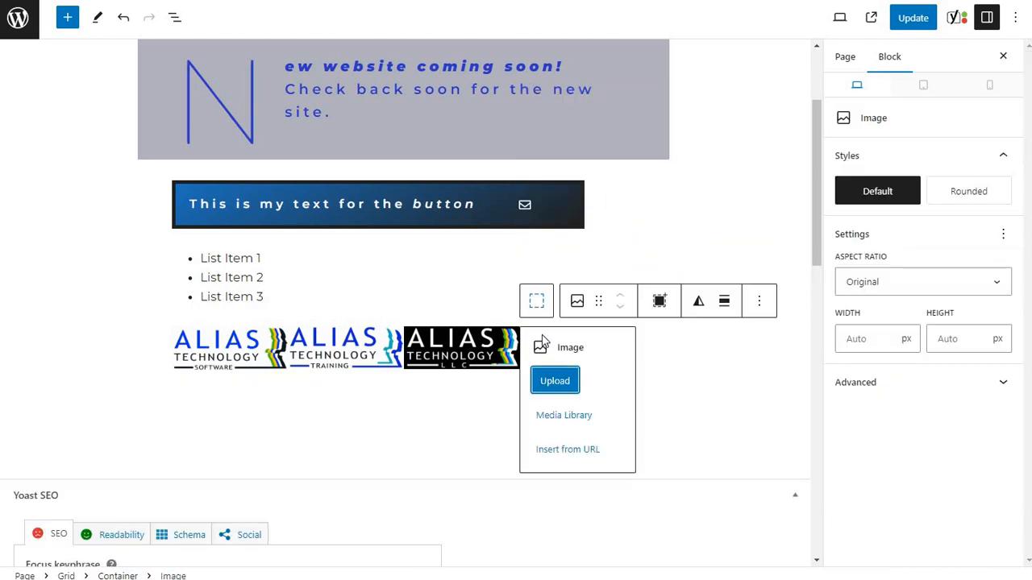
{"action": "left_click", "coordinate": [555, 383]}
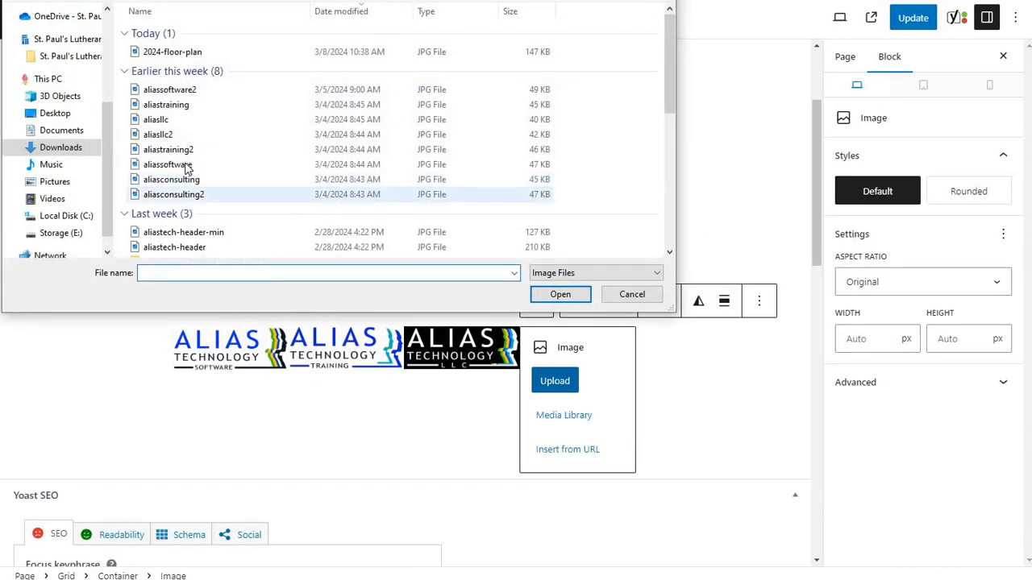
{"action": "left_click", "coordinate": [182, 195]}
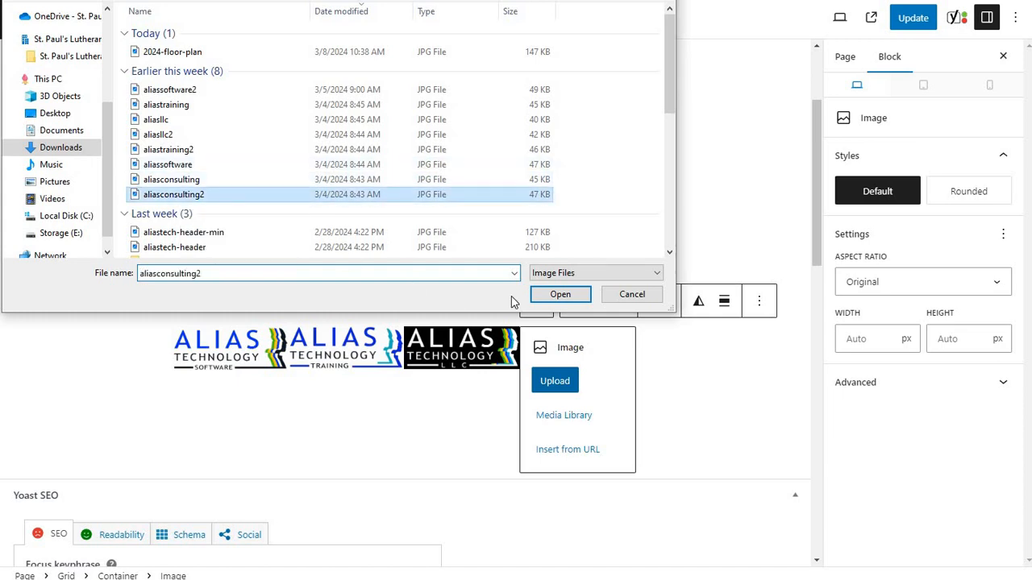
{"action": "left_click", "coordinate": [560, 295]}
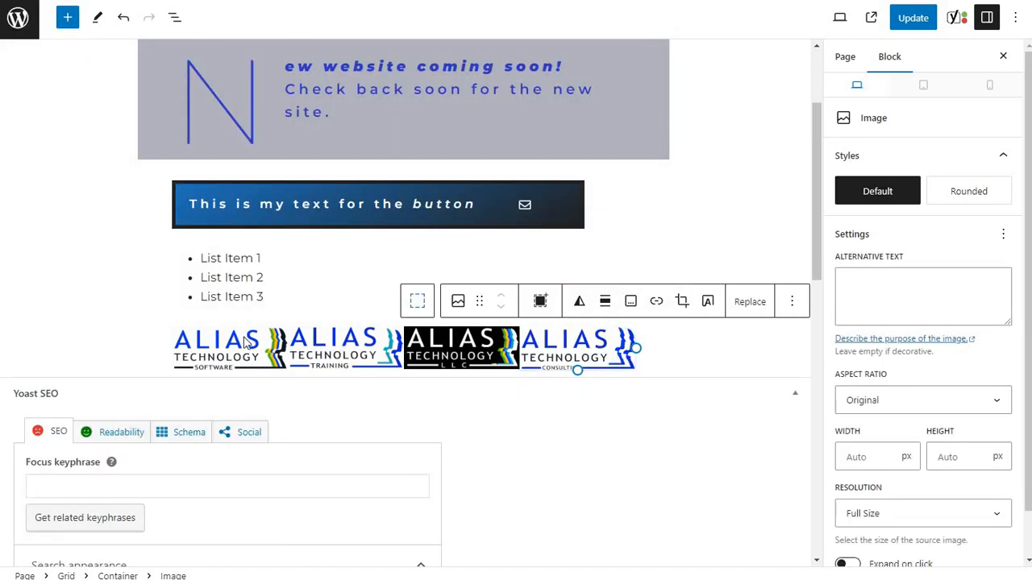
{"action": "left_click", "coordinate": [691, 364]}
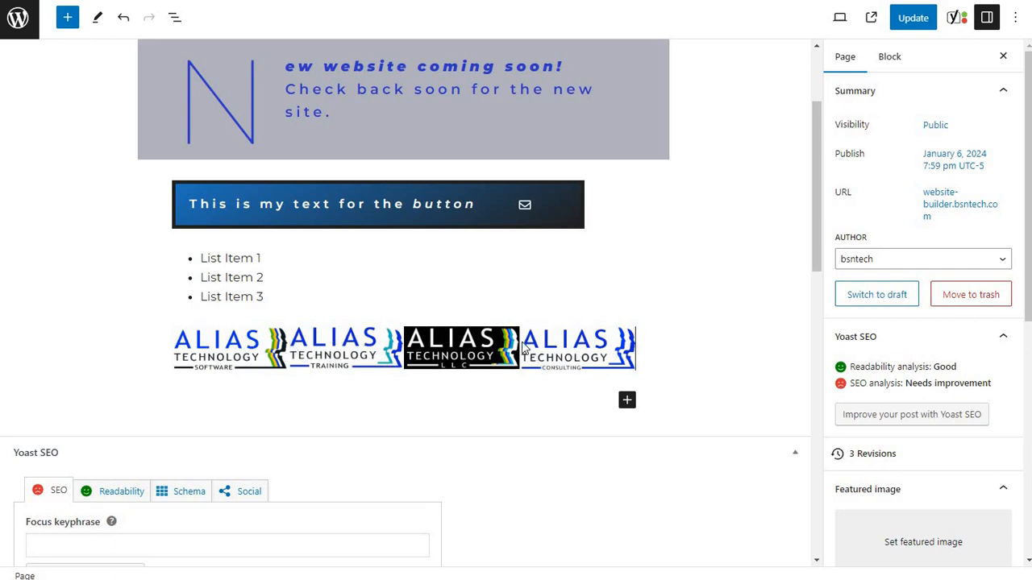
Step: Select the whole Grid block, try its preset horizontal gaps, and settle on 40 px
{"action": "left_click", "coordinate": [173, 19]}
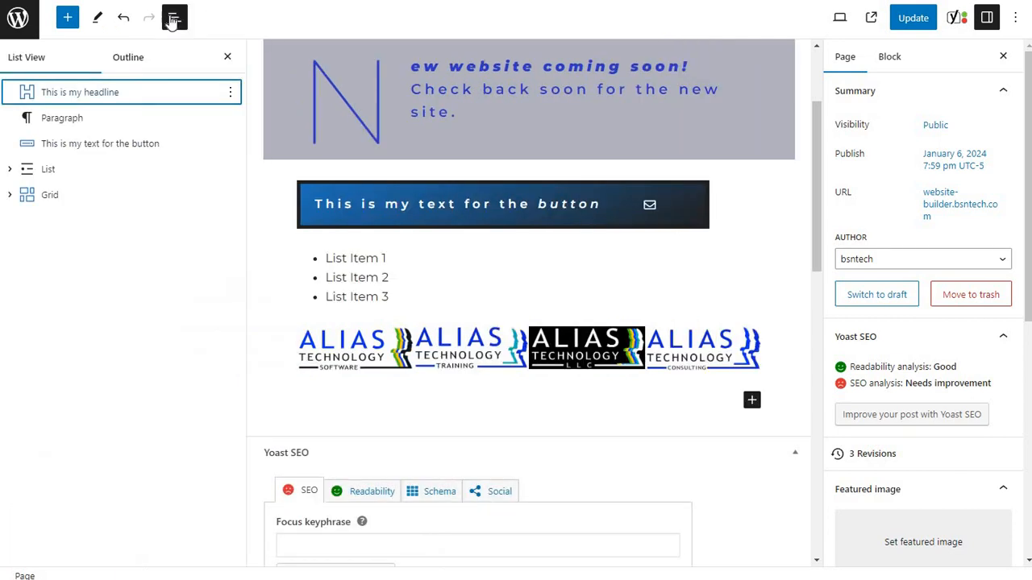
{"action": "left_click", "coordinate": [66, 194]}
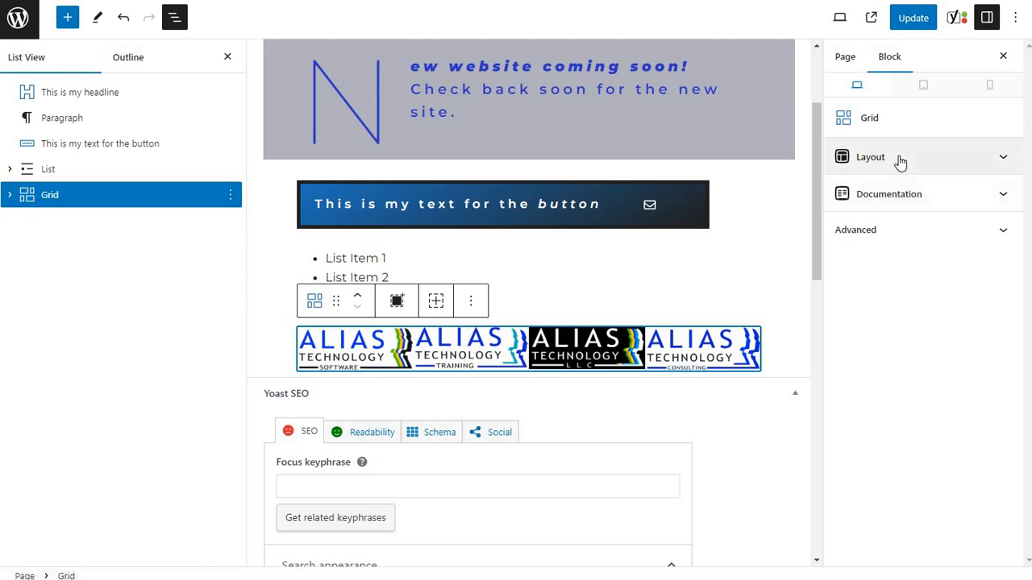
{"action": "left_click", "coordinate": [914, 164]}
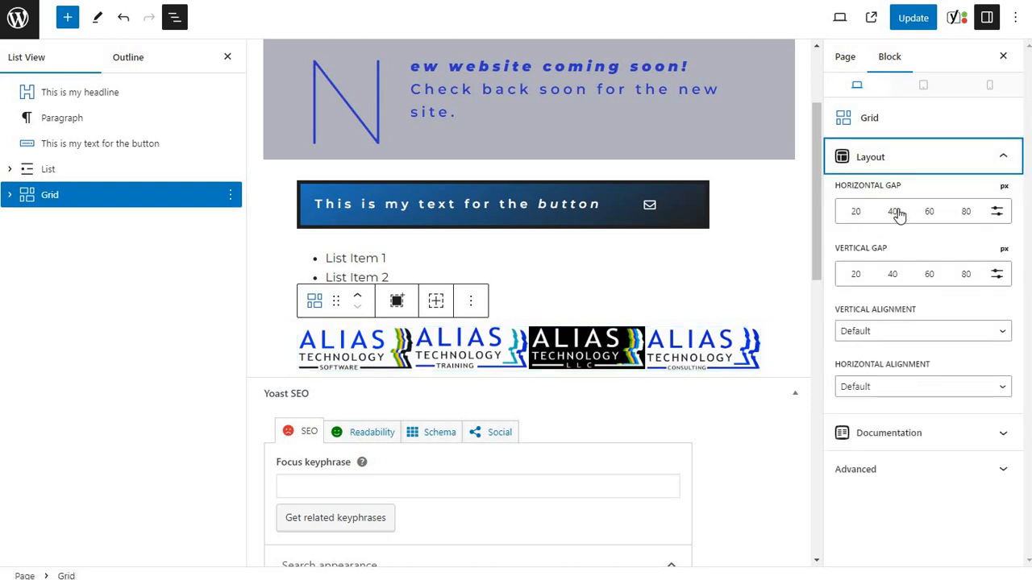
{"action": "left_click", "coordinate": [858, 213]}
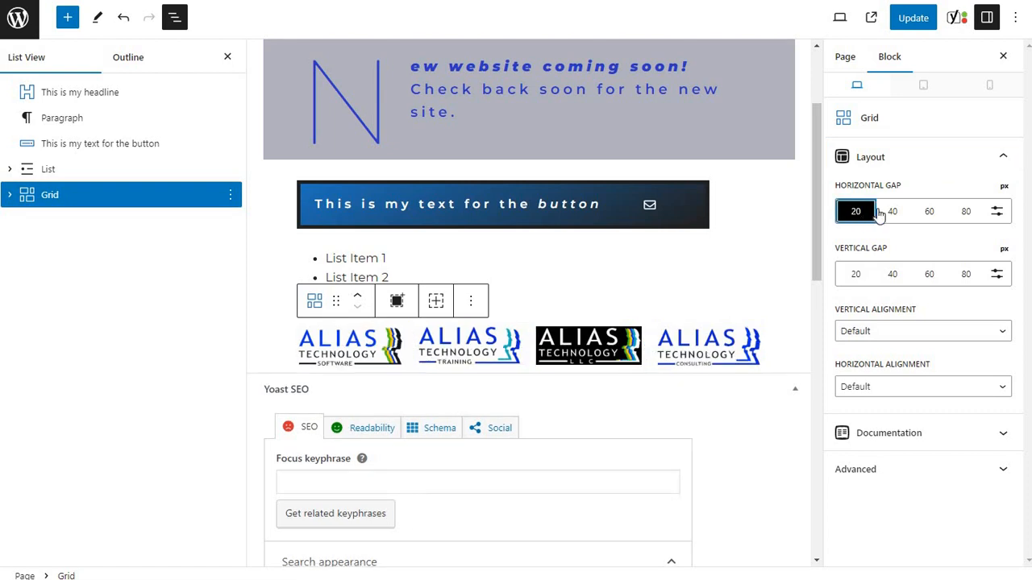
{"action": "left_click", "coordinate": [892, 212]}
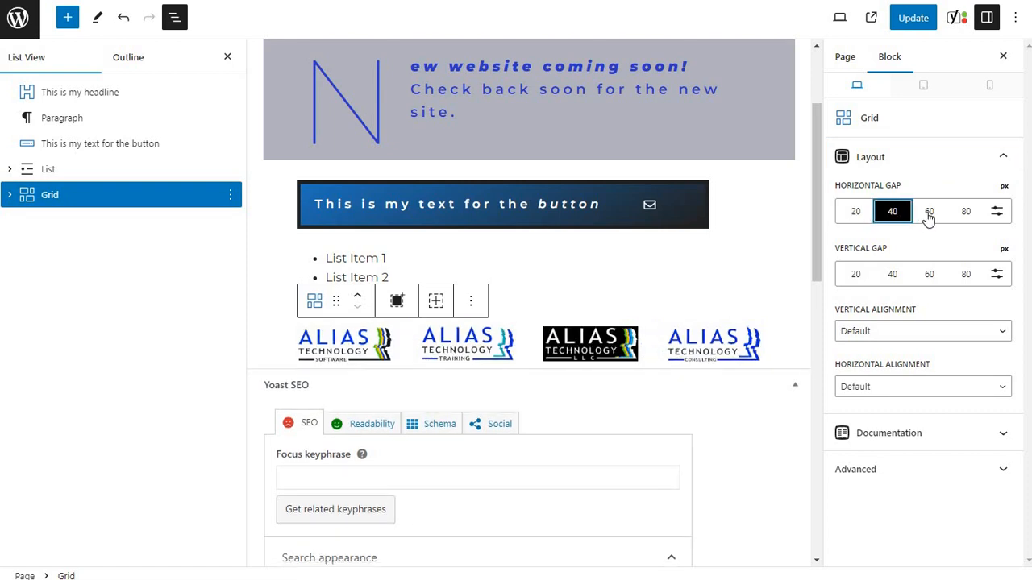
{"action": "left_click", "coordinate": [942, 214]}
{"action": "left_click", "coordinate": [964, 215]}
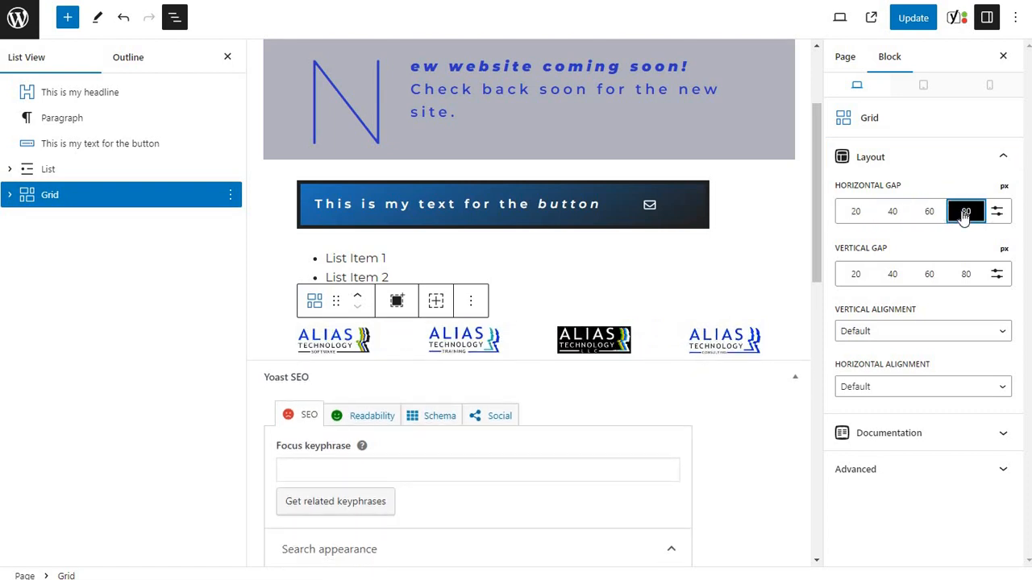
{"action": "left_click", "coordinate": [929, 214]}
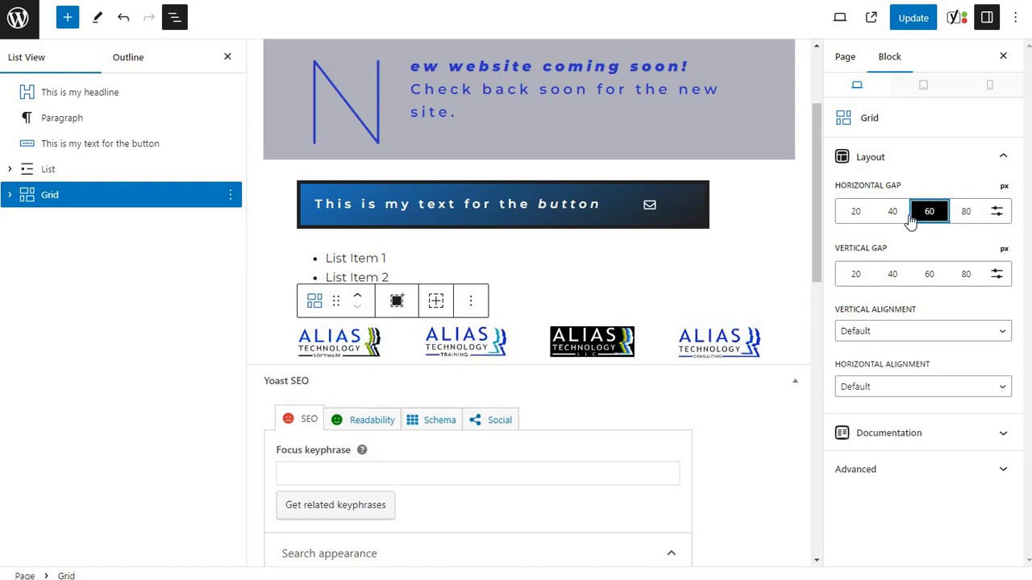
{"action": "left_click", "coordinate": [894, 214]}
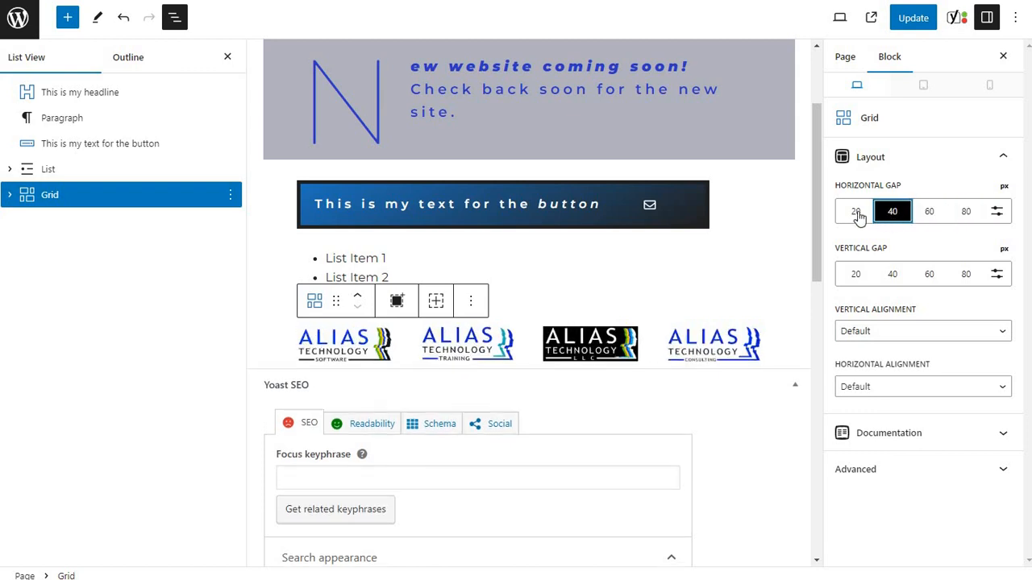
Step: Try the preset vertical gaps for the grid and settle on 20 px
{"action": "left_click", "coordinate": [858, 274]}
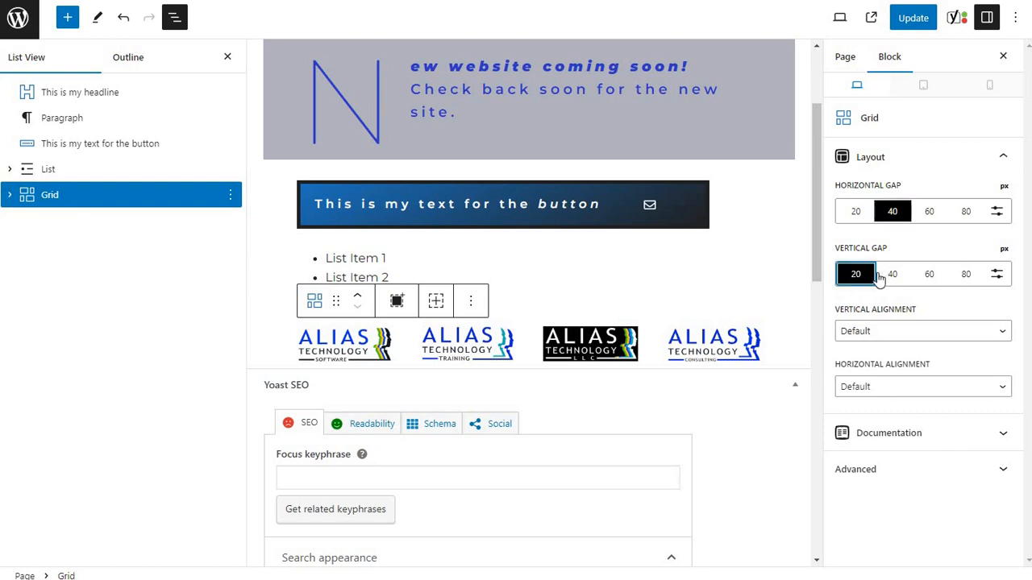
{"action": "left_click", "coordinate": [892, 278]}
{"action": "left_click", "coordinate": [929, 274]}
{"action": "left_click", "coordinate": [964, 274]}
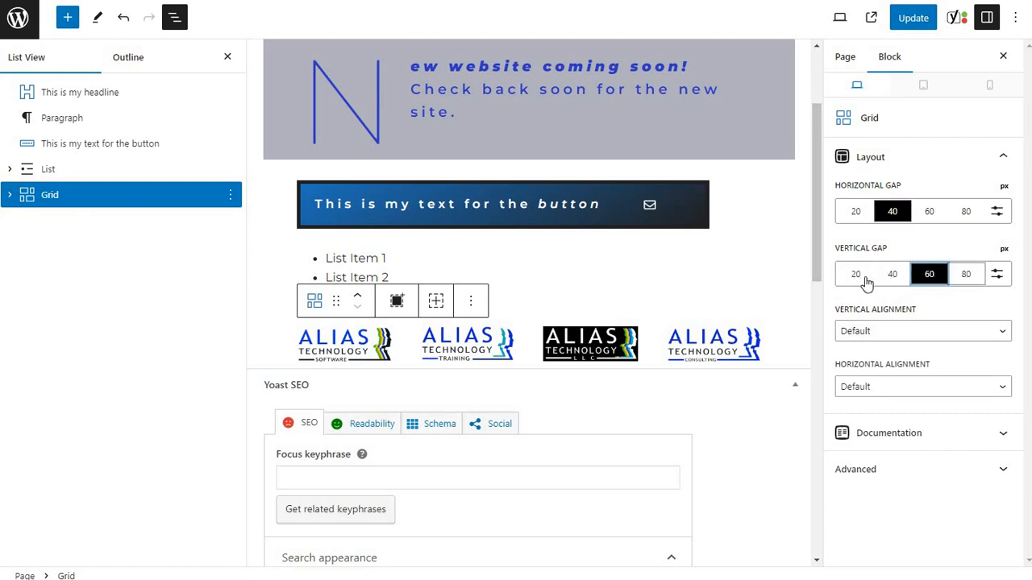
{"action": "left_click", "coordinate": [852, 281]}
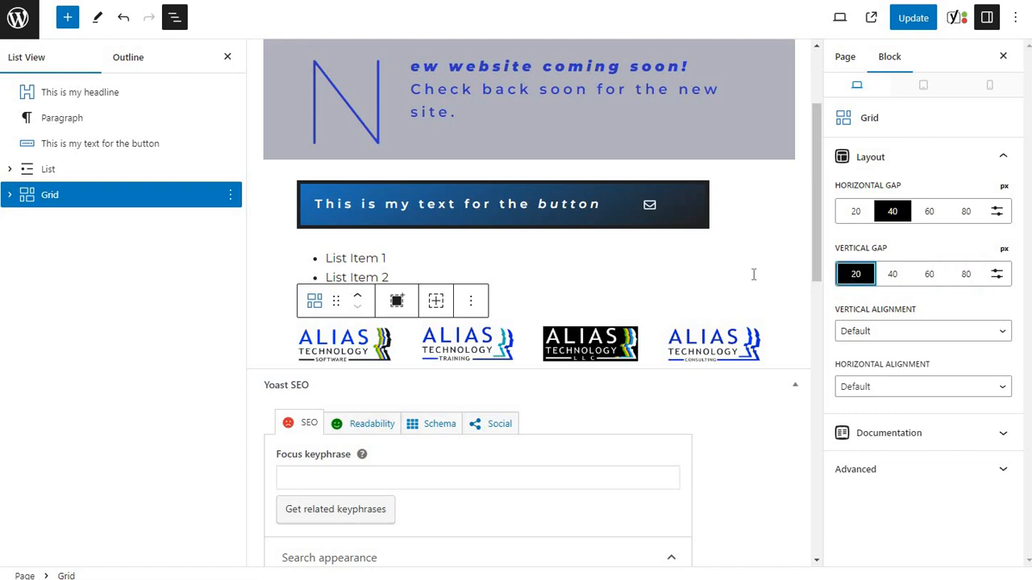
Step: Duplicate the grid's first container twice so that the logos wrap onto a second row
{"action": "scroll", "coordinate": [754, 275], "scroll_direction": "down", "scroll_amount": 1}
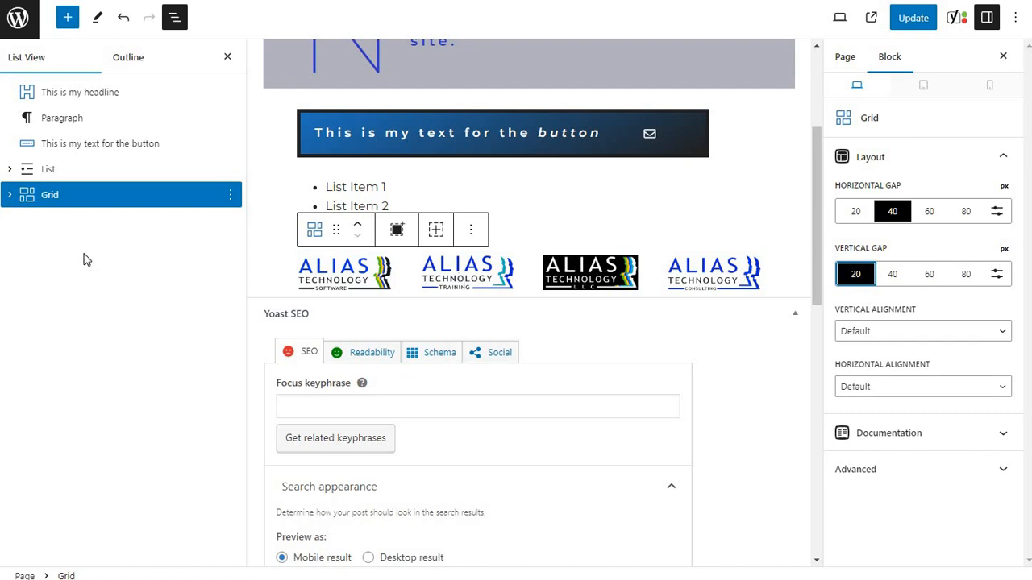
{"action": "left_click", "coordinate": [8, 196]}
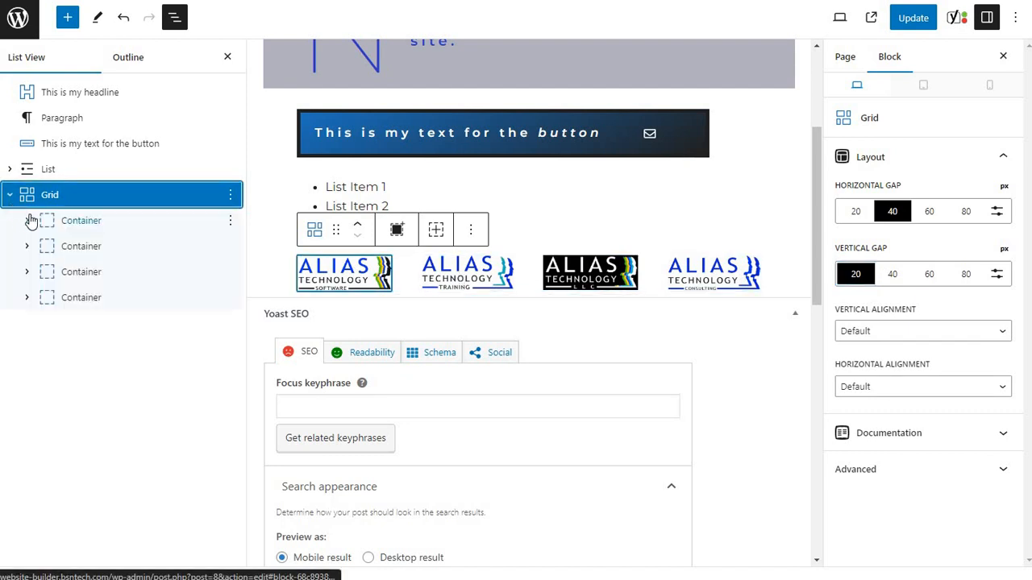
{"action": "left_click", "coordinate": [231, 221]}
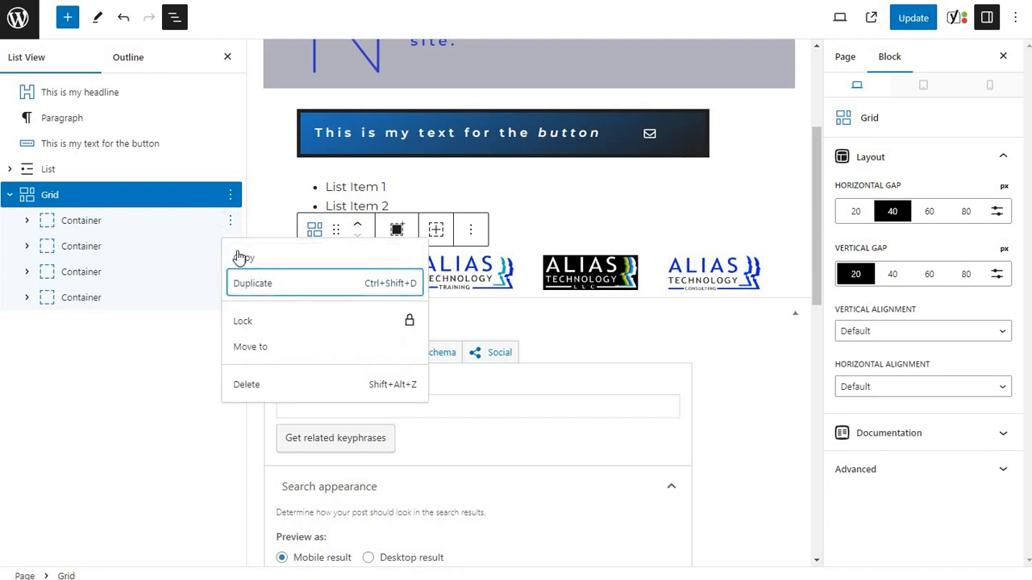
{"action": "left_click", "coordinate": [251, 283]}
{"action": "left_click", "coordinate": [231, 246]}
{"action": "left_click", "coordinate": [248, 320]}
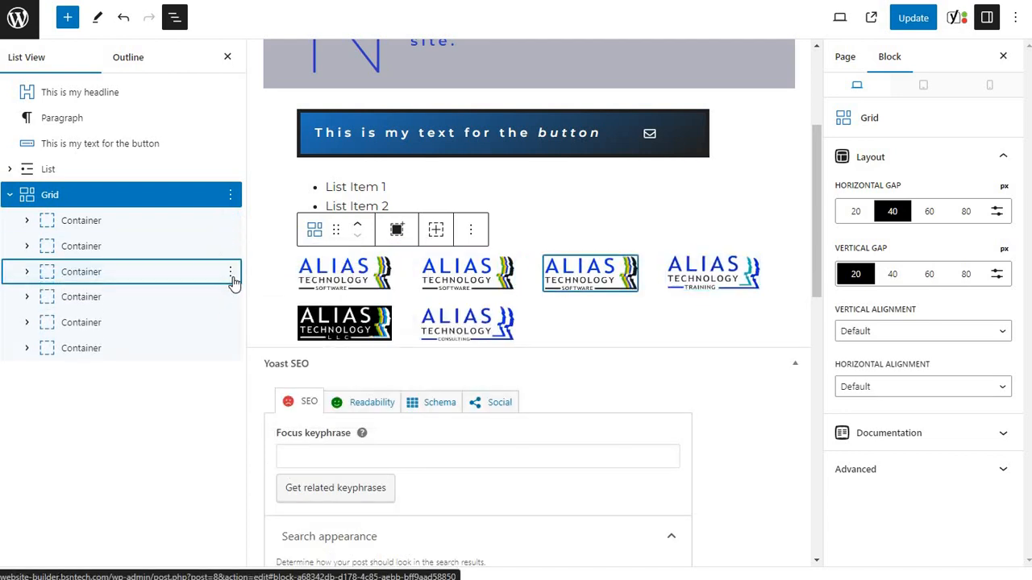
{"action": "left_click", "coordinate": [230, 274]}
{"action": "left_click", "coordinate": [448, 294]}
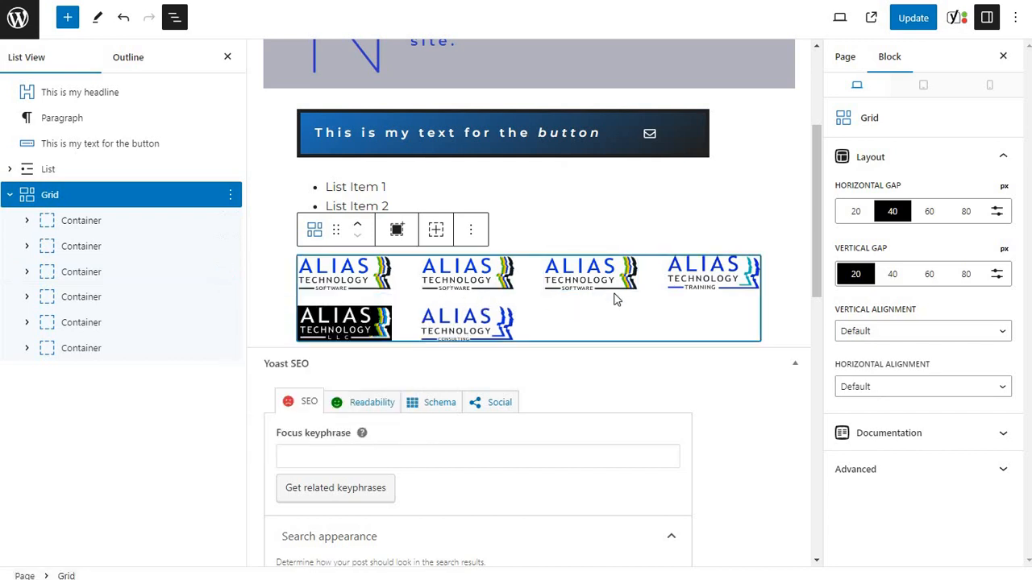
Step: Compare vertical gaps of 40, 60 and 80 px on the two-row grid, then return to 20 px
{"action": "left_click", "coordinate": [895, 275]}
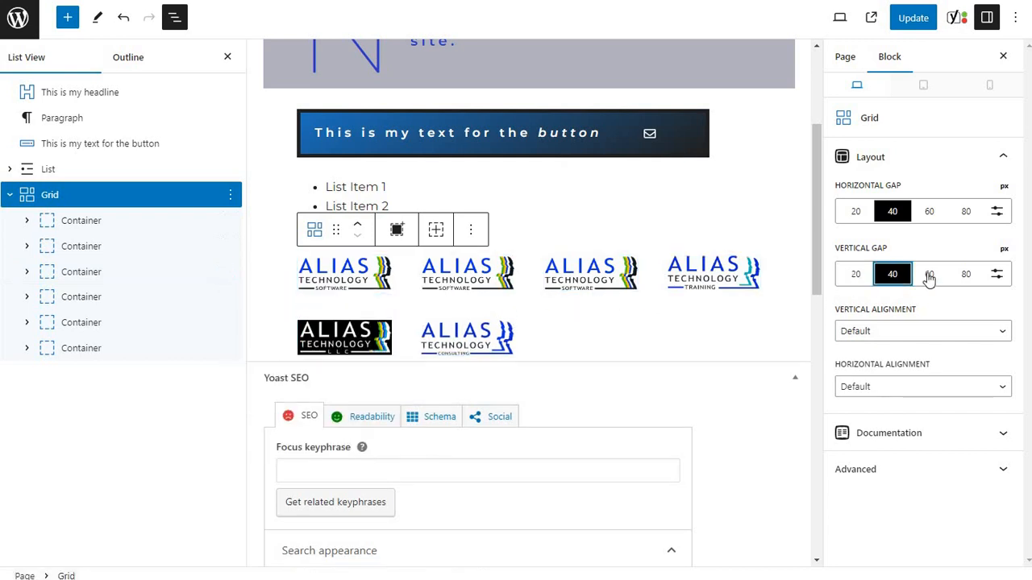
{"action": "left_click", "coordinate": [929, 277]}
{"action": "left_click", "coordinate": [953, 277]}
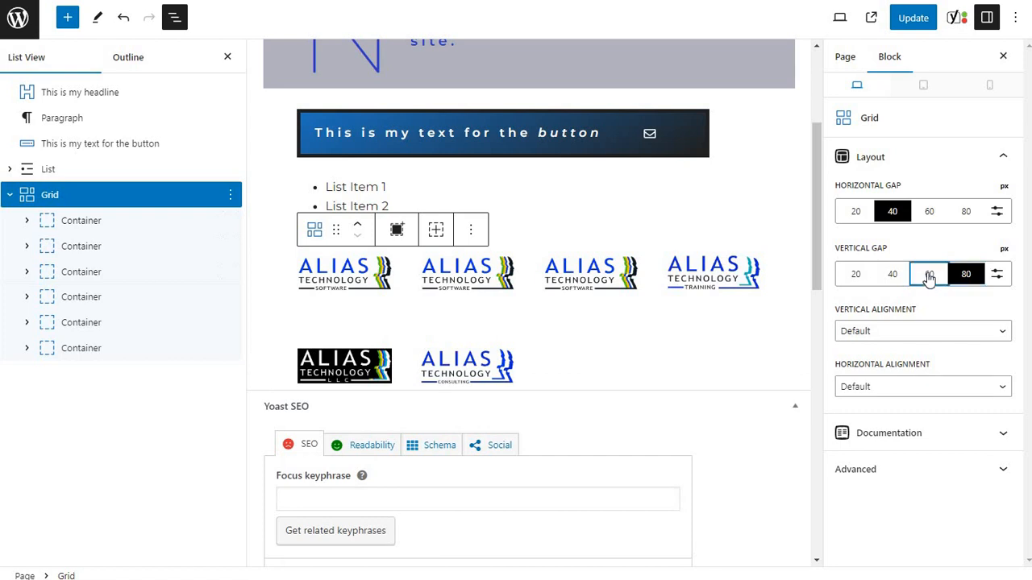
{"action": "left_click", "coordinate": [929, 275]}
{"action": "left_click", "coordinate": [895, 275]}
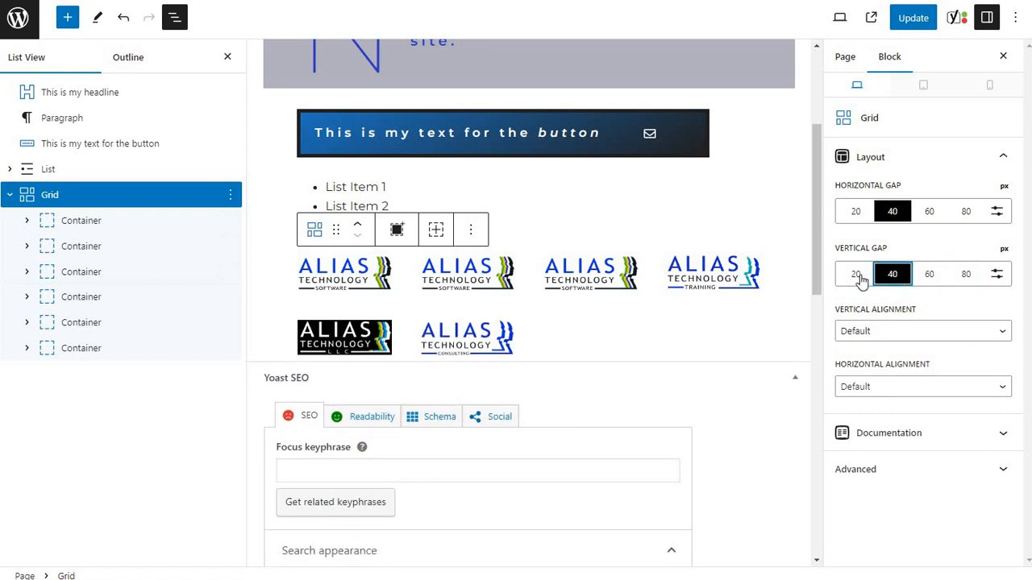
{"action": "left_click", "coordinate": [856, 274]}
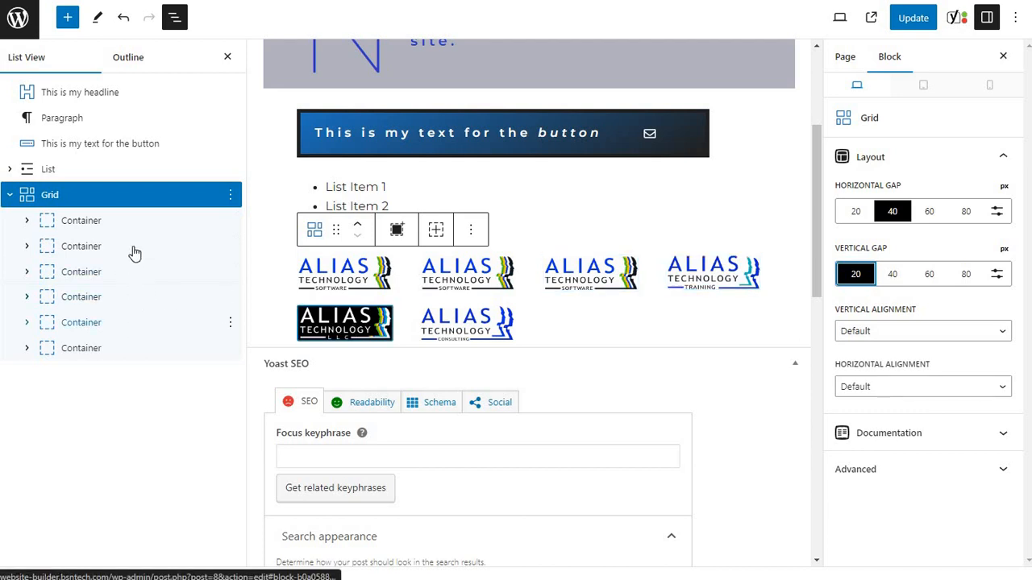
Step: Delete the two duplicated software-logo containers from the grid
{"action": "left_click", "coordinate": [231, 246]}
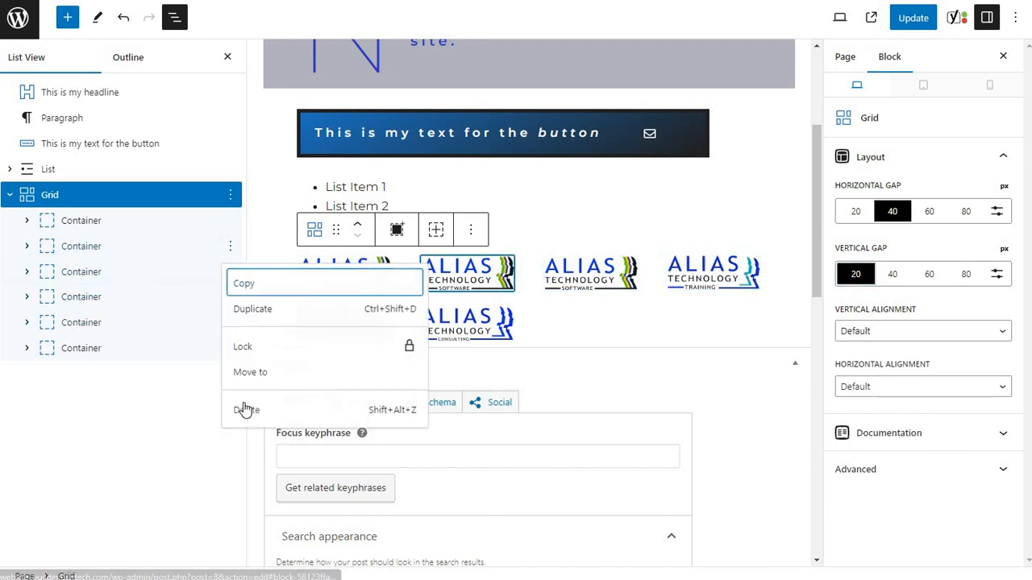
{"action": "left_click", "coordinate": [250, 412]}
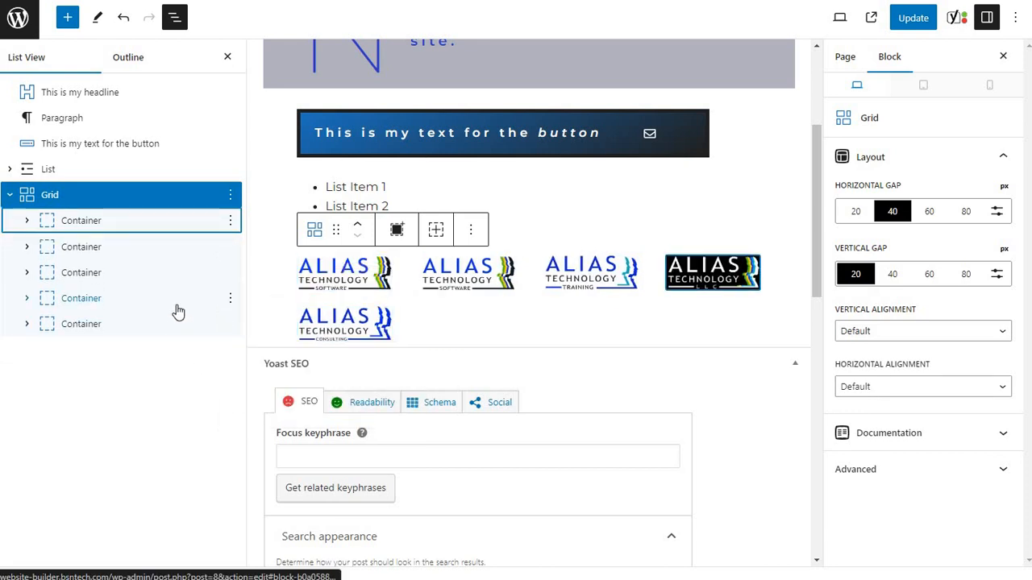
{"action": "left_click", "coordinate": [232, 246]}
{"action": "left_click", "coordinate": [247, 412]}
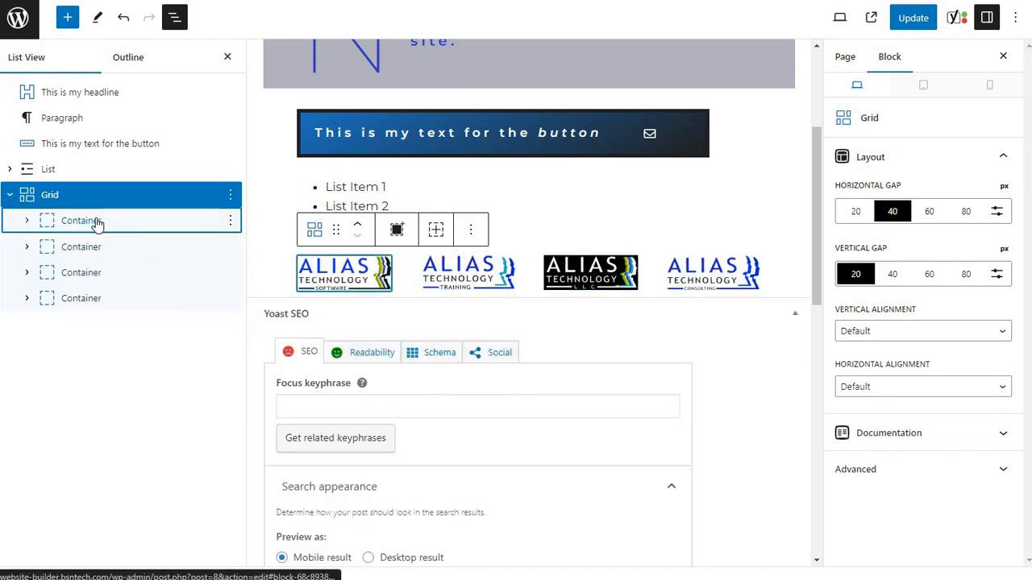
Step: Select the grid's first container, holding the software logo, and leave the grid's nested containers expanded
{"action": "left_click", "coordinate": [40, 224]}
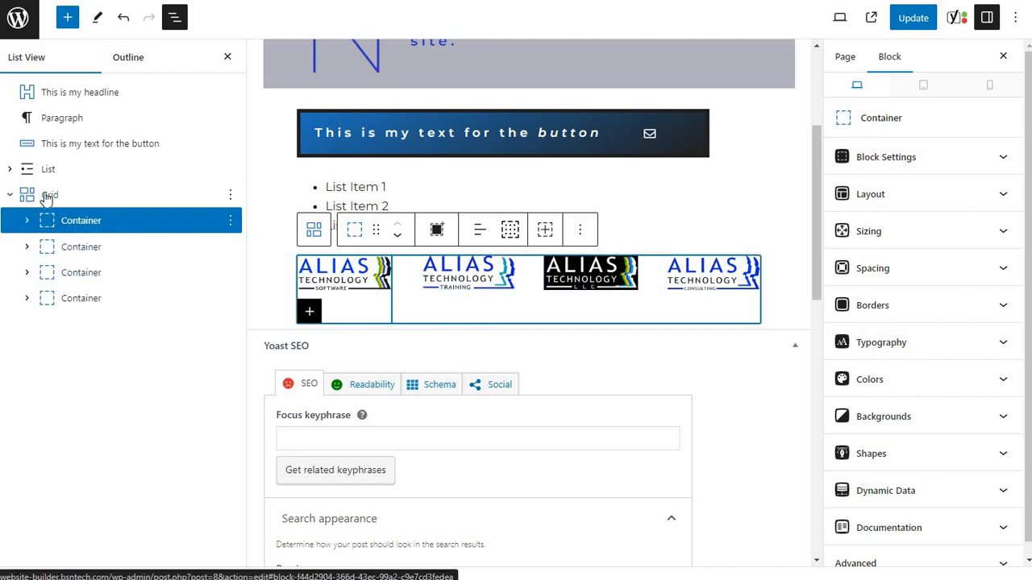
{"action": "left_click", "coordinate": [8, 196]}
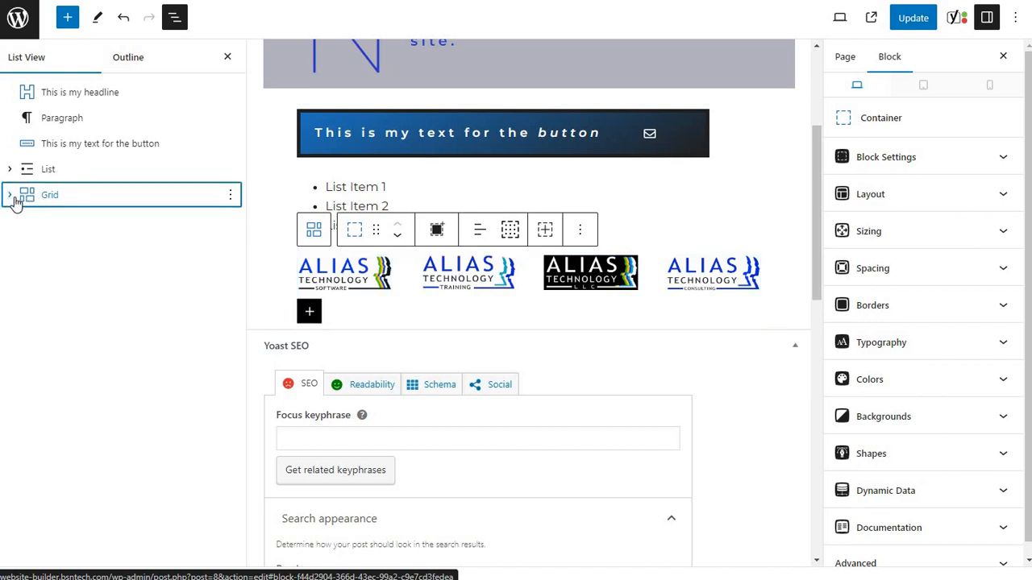
{"action": "left_click", "coordinate": [10, 198]}
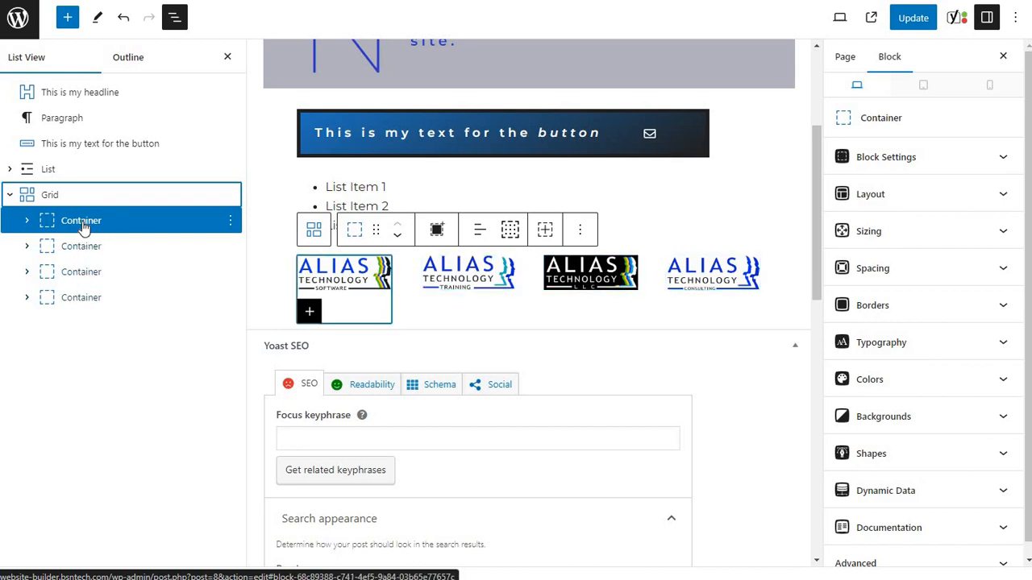
Step: Move the software-logo container out of the grid to just above it, and return it to the grid's first position
{"action": "left_click_drag", "start_coordinate": [84, 228], "coordinate": [93, 190]}
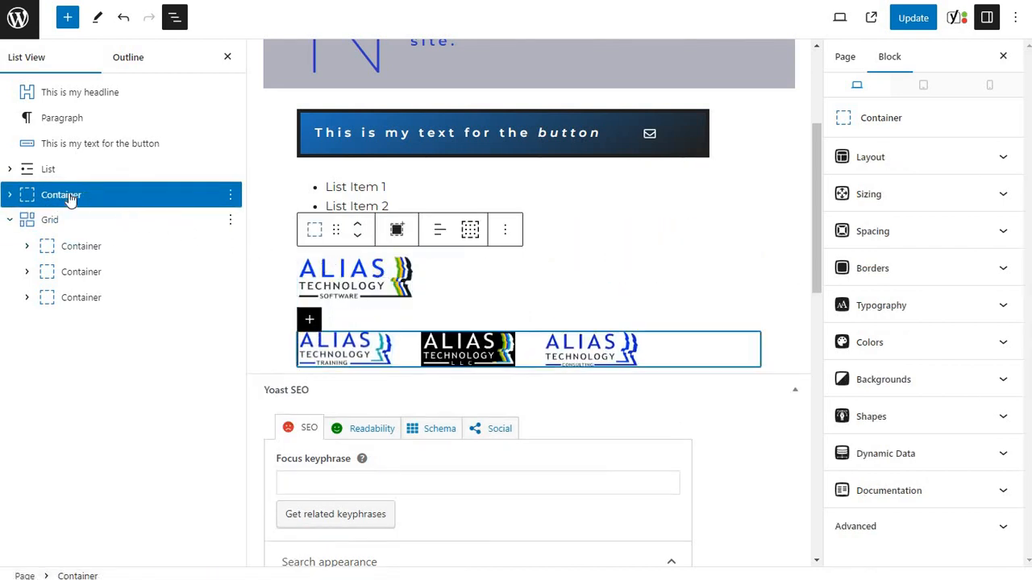
{"action": "left_click_drag", "start_coordinate": [71, 200], "coordinate": [66, 233]}
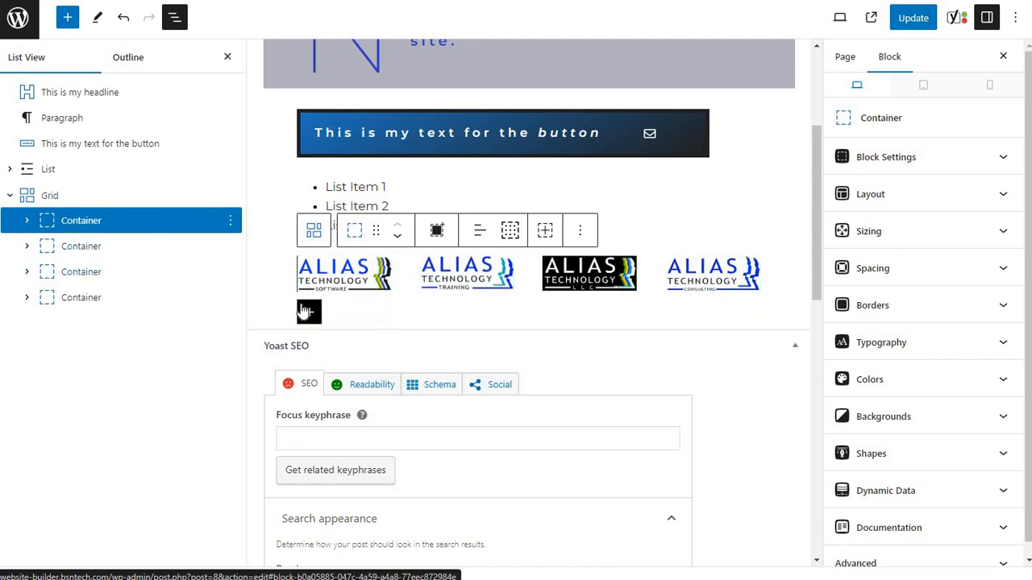
Step: Add a paragraph reading "This logo is for Alias Software" below the software logo in the grid's first container
{"action": "left_click", "coordinate": [310, 314]}
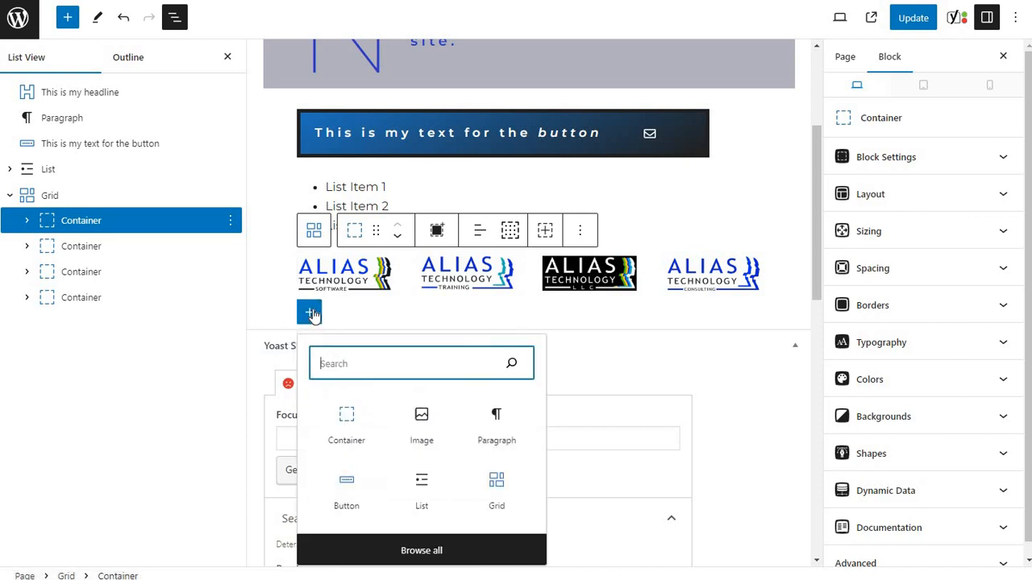
{"action": "left_click", "coordinate": [496, 422]}
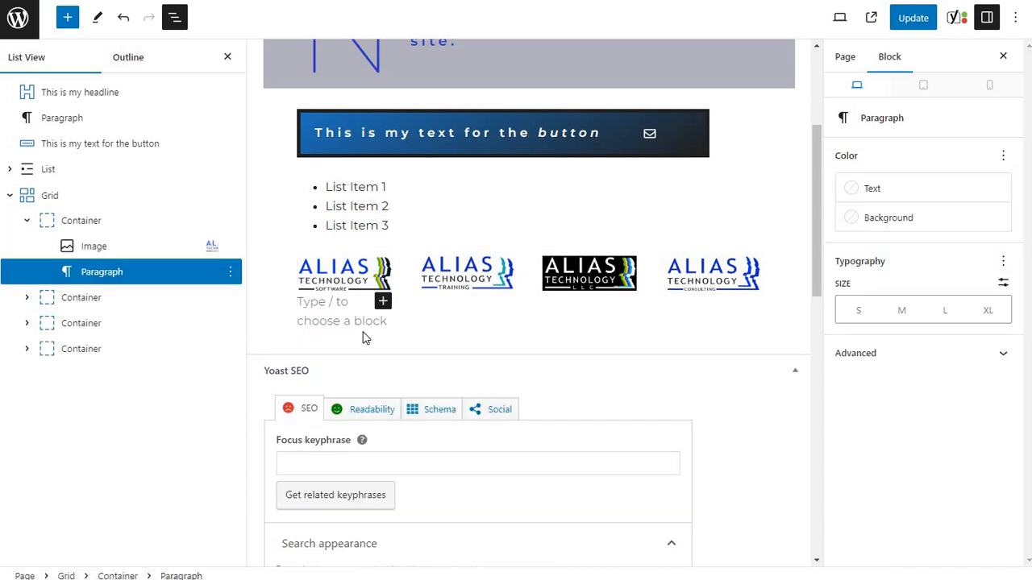
{"action": "type", "text": "This logo is"}
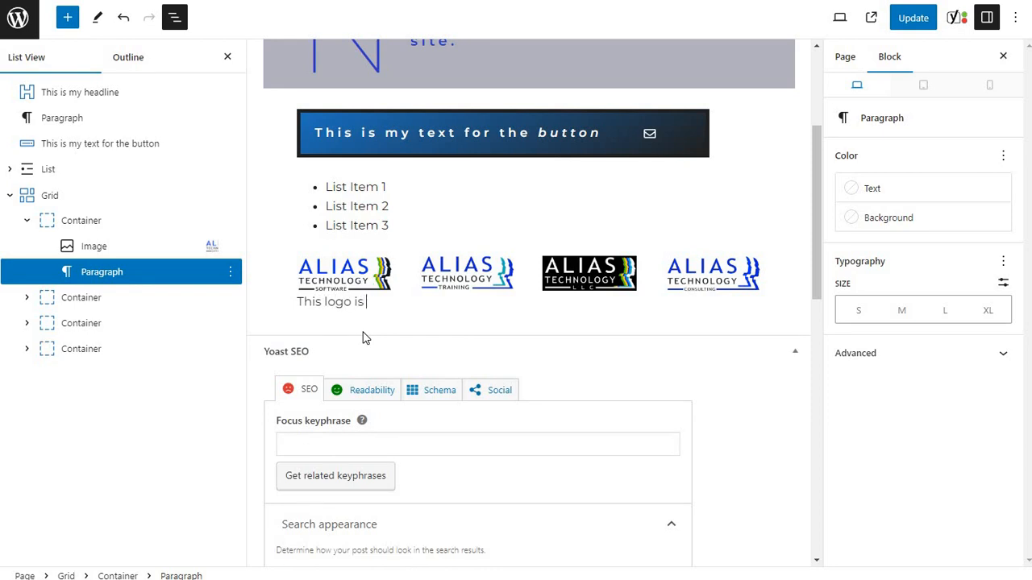
{"action": "type", "text": " for Alias Software"}
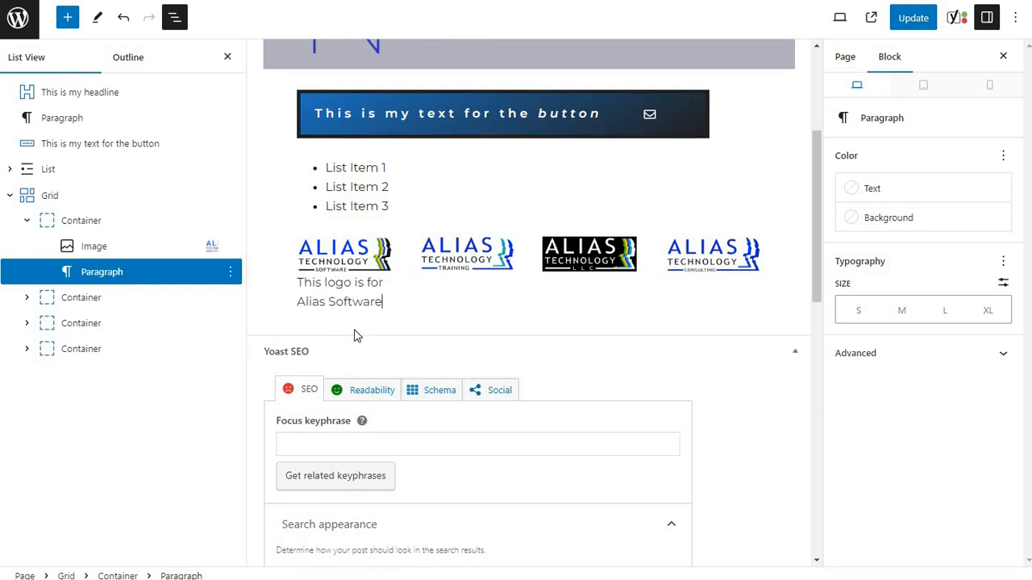
Step: Duplicate the logo paragraph three times and move one copy beneath the logo in each of the other three grid containers
{"action": "left_click", "coordinate": [231, 273]}
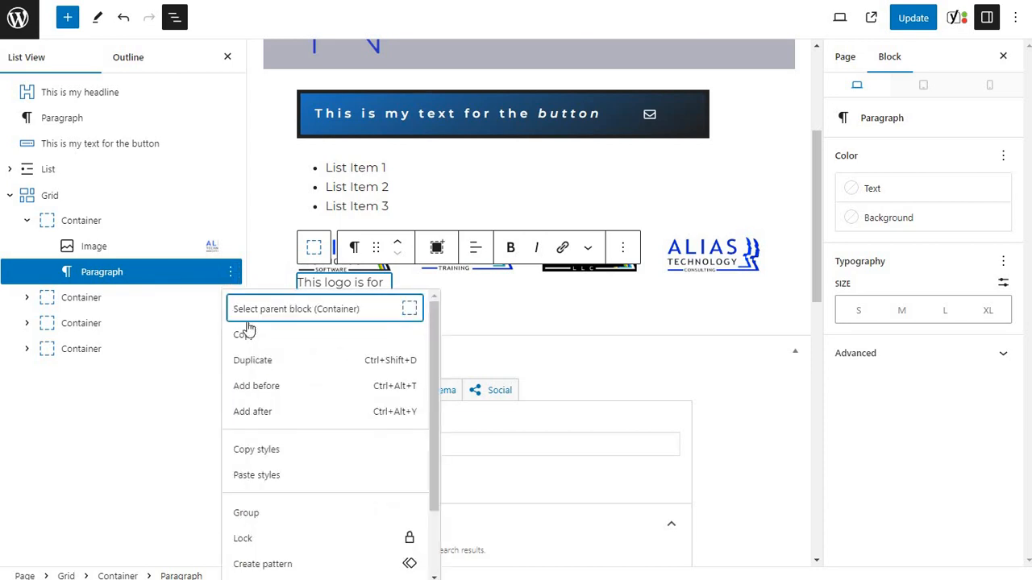
{"action": "left_click", "coordinate": [256, 361]}
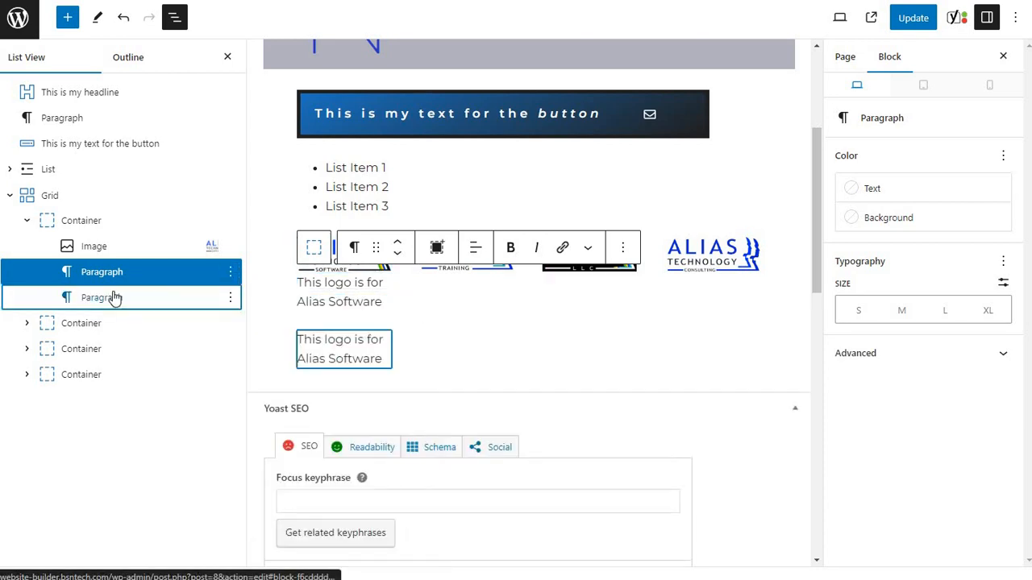
{"action": "left_click_drag", "start_coordinate": [116, 306], "coordinate": [120, 336]}
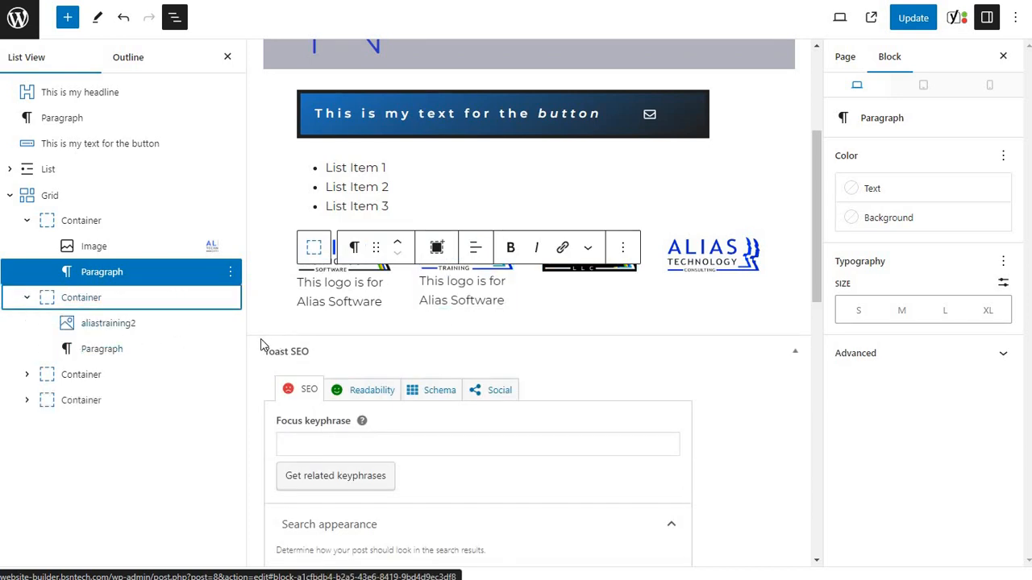
{"action": "left_click", "coordinate": [230, 349]}
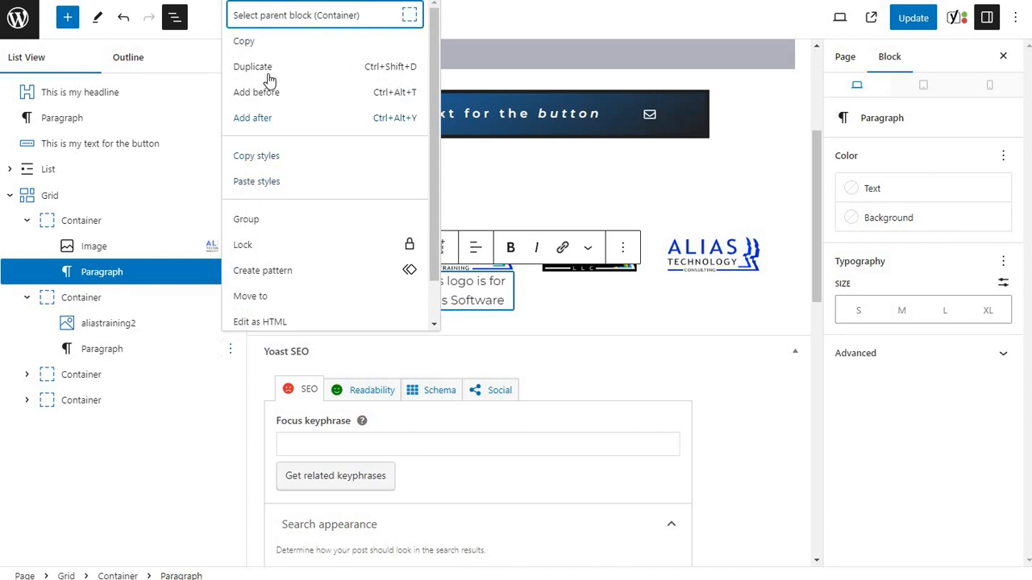
{"action": "left_click_drag", "start_coordinate": [118, 380], "coordinate": [117, 415]}
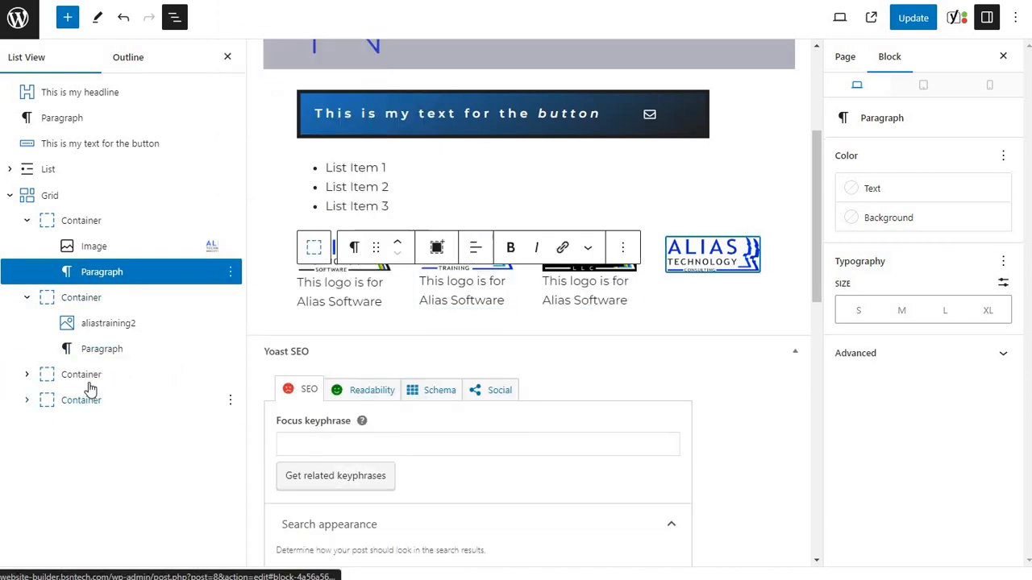
{"action": "left_click", "coordinate": [229, 349]}
{"action": "left_click", "coordinate": [265, 71]}
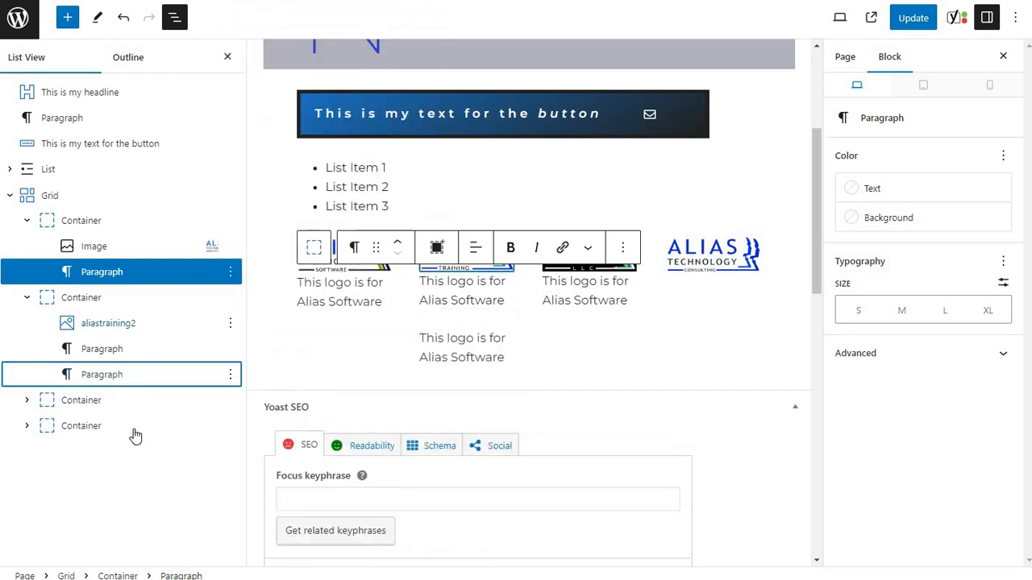
{"action": "left_click_drag", "start_coordinate": [121, 374], "coordinate": [141, 431]}
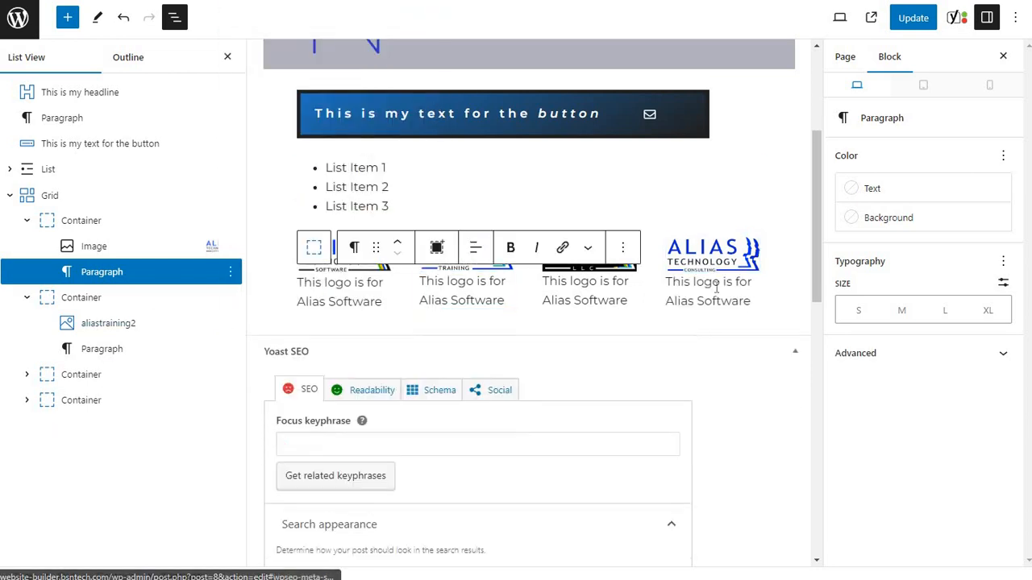
Step: Update the Home page and view the captioned logo grid on the live site
{"action": "left_click", "coordinate": [913, 28]}
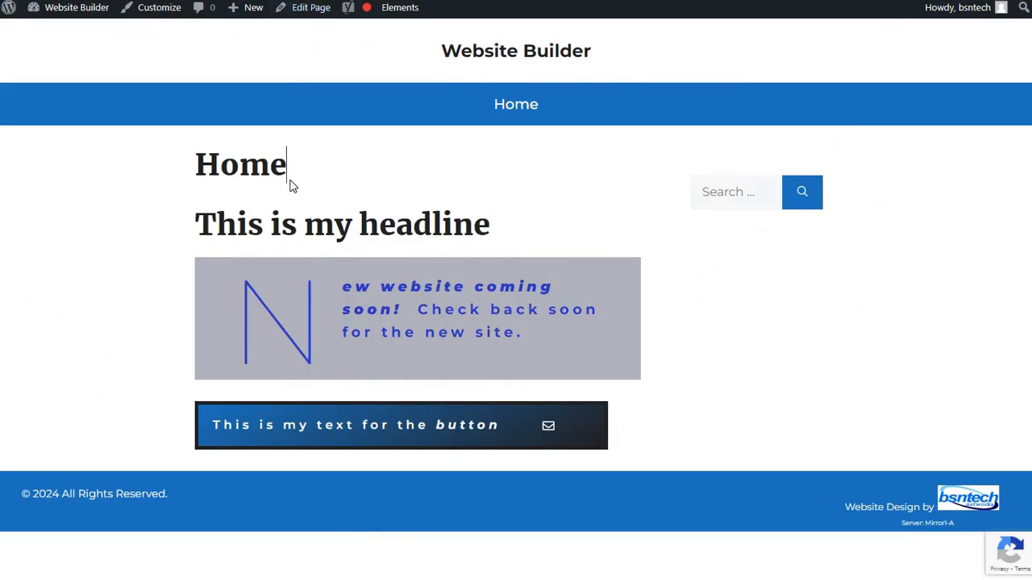
{"action": "scroll", "coordinate": [221, 453], "scroll_direction": "down", "scroll_amount": 3}
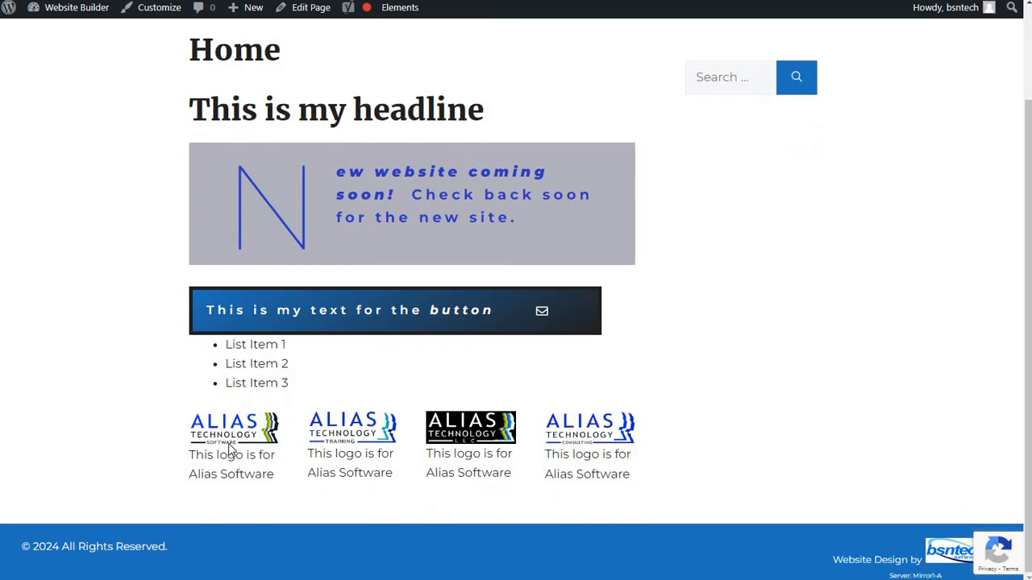